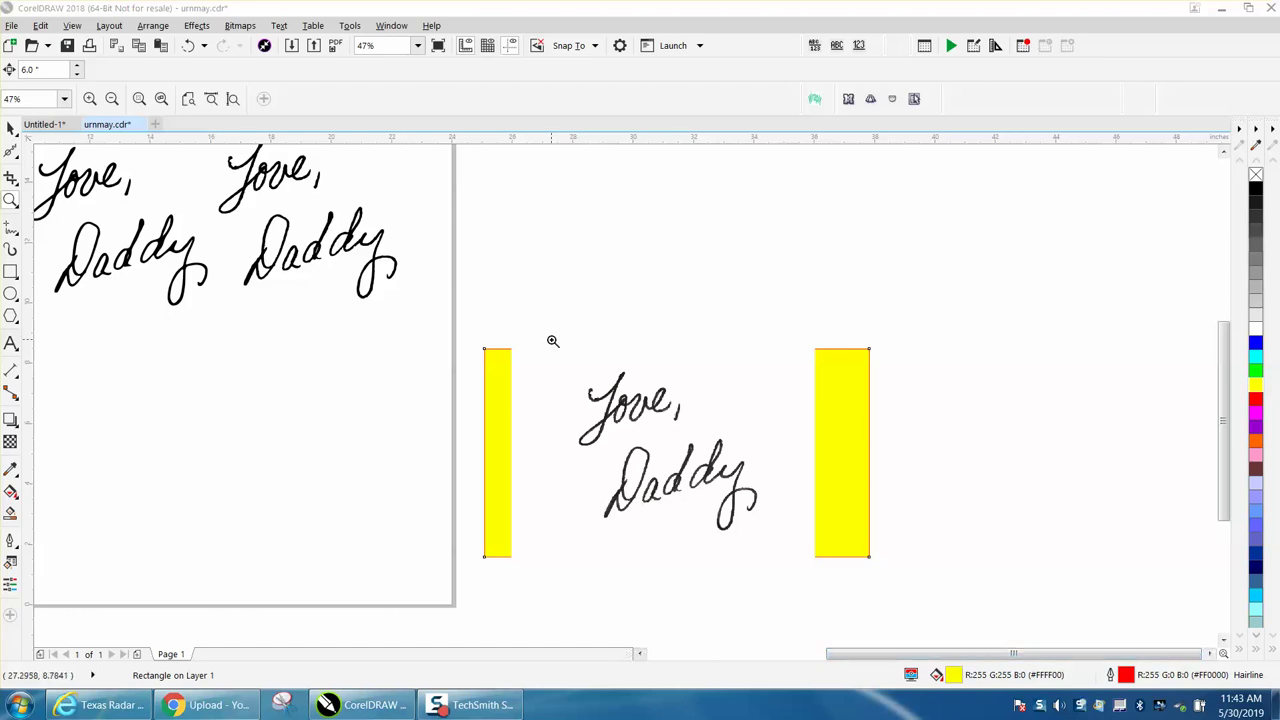
Zoom in on the left 'Daddy' and right 'Love, Daddy' handwriting to inspect them.
drag(72, 183, 441, 340)
scroll(441, 340, down, 4)
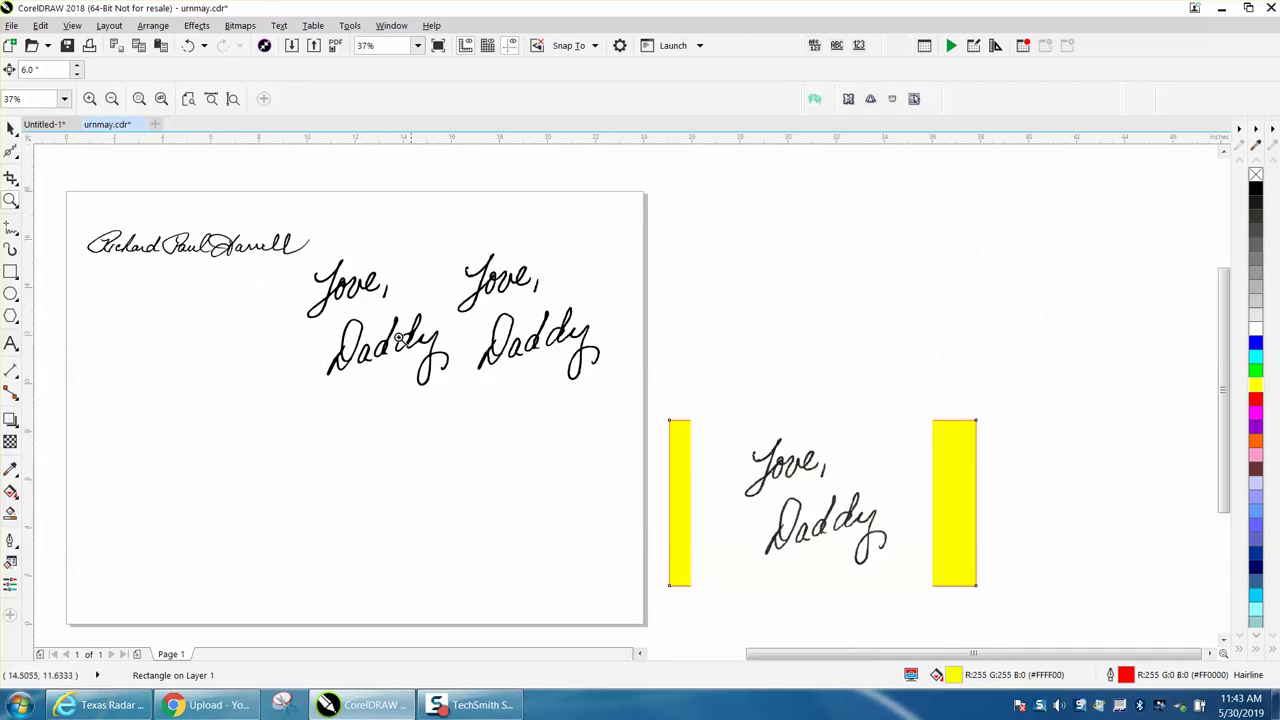
drag(746, 436, 940, 586)
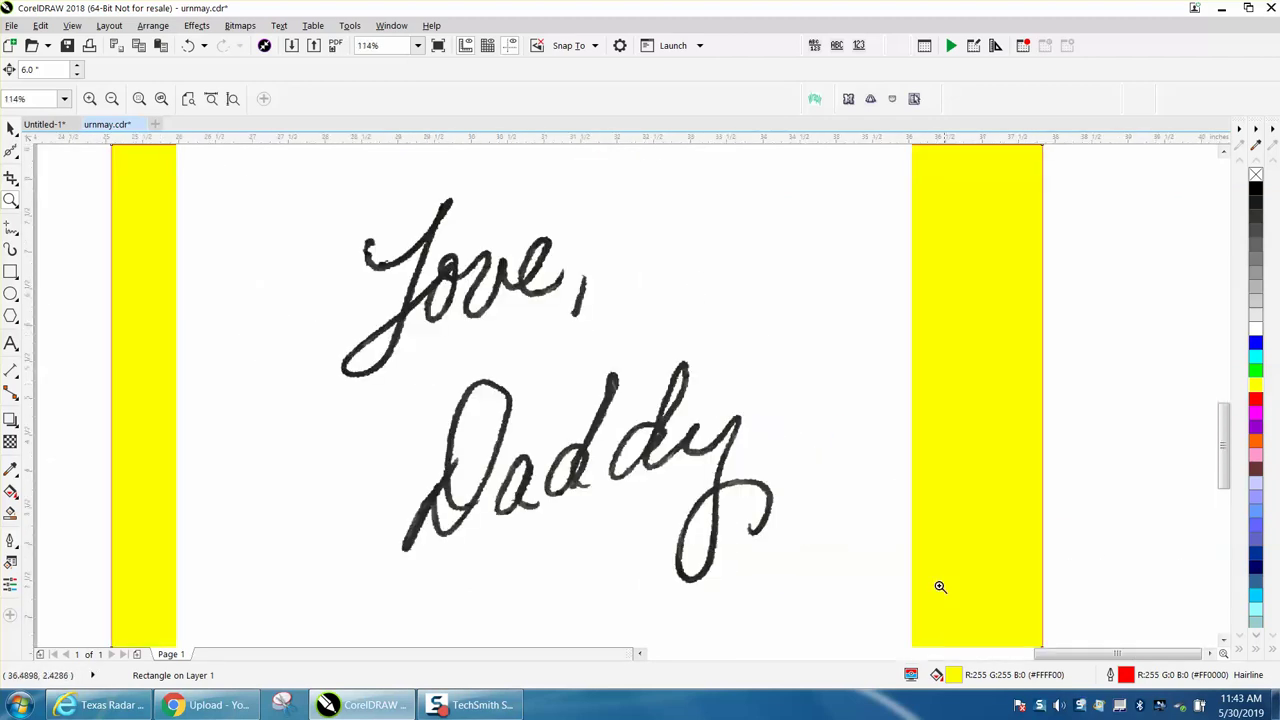
scroll(660, 527, down, 2)
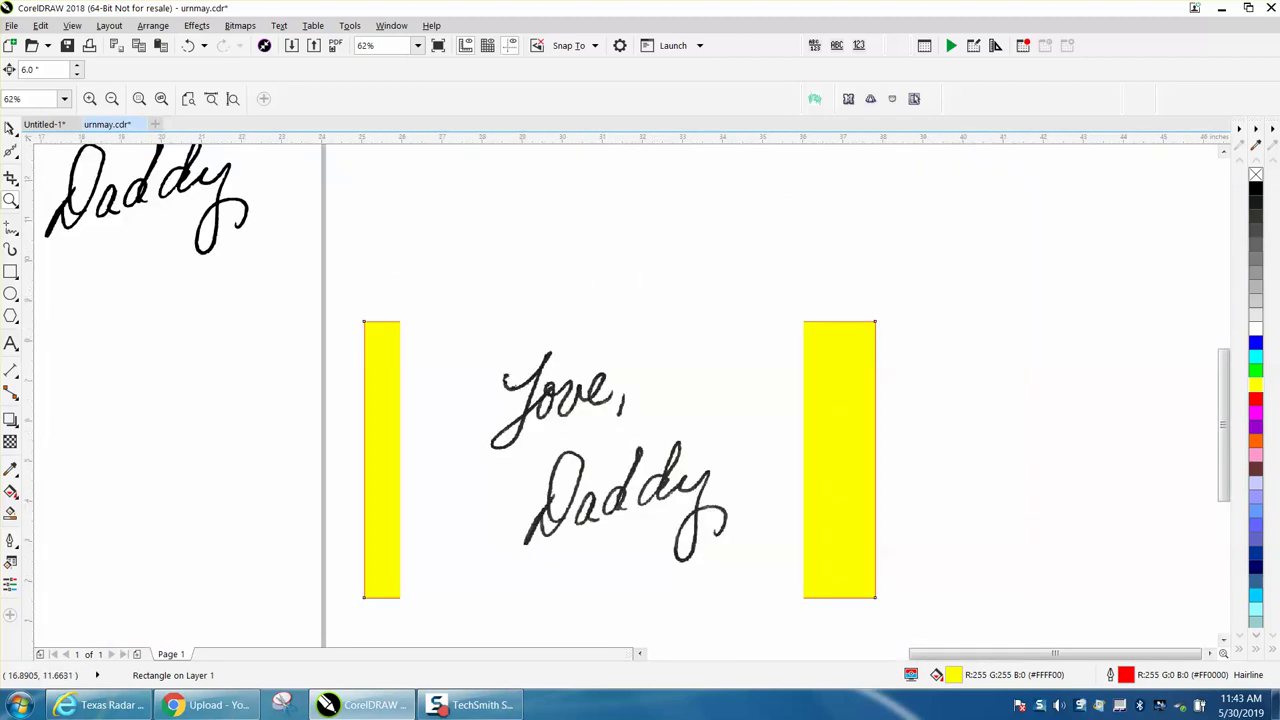
key(space)
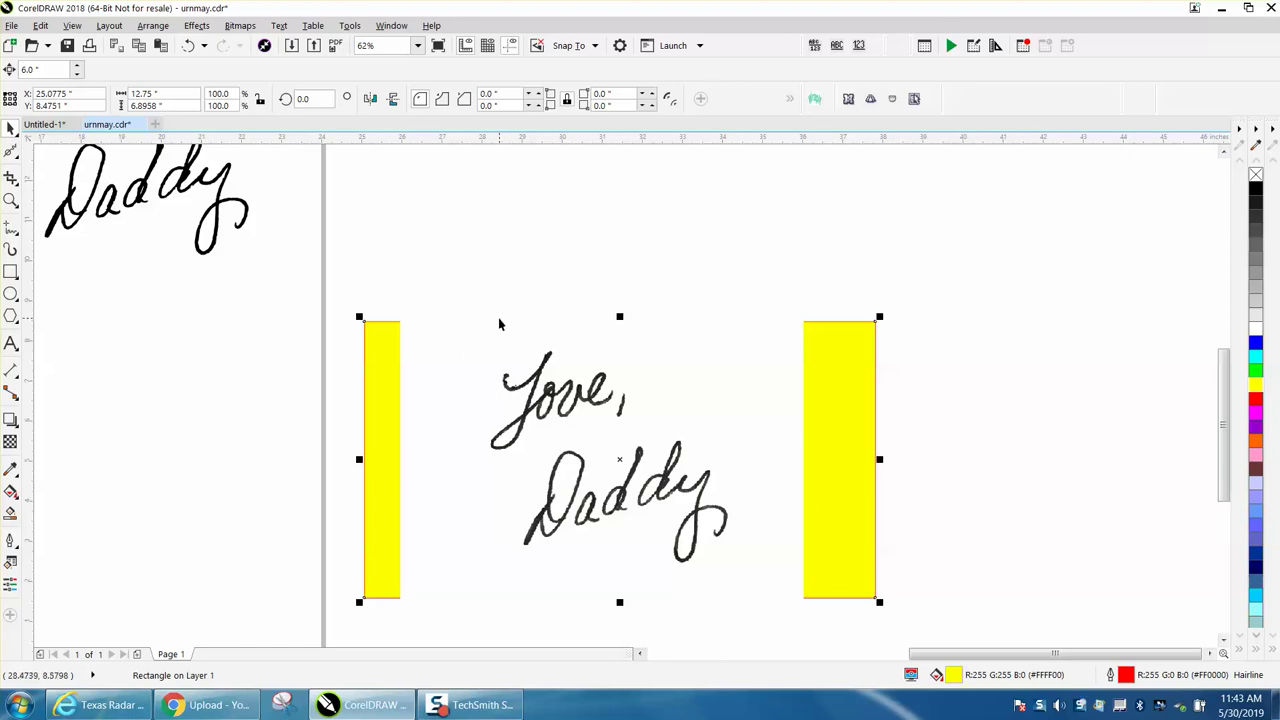
Paste the handwriting bitmap and position it over the middle of the yellow rectangle.
key(ctrl+v)
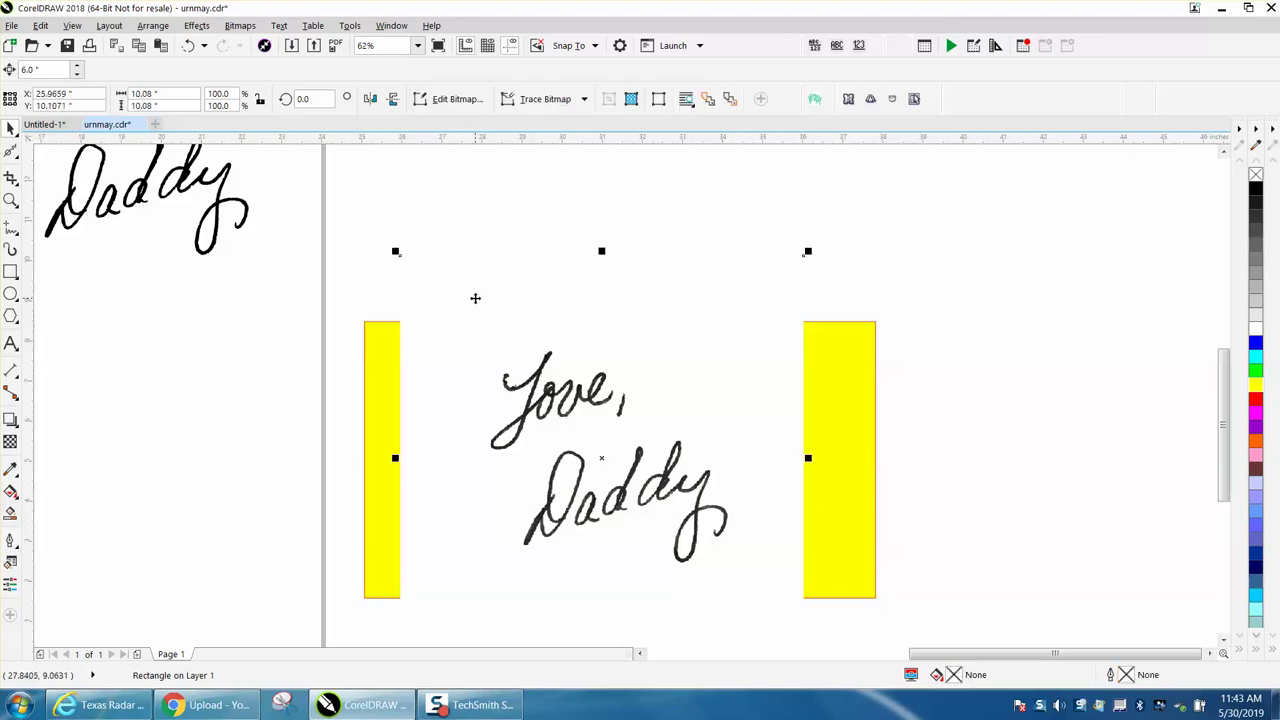
drag(474, 297, 460, 370)
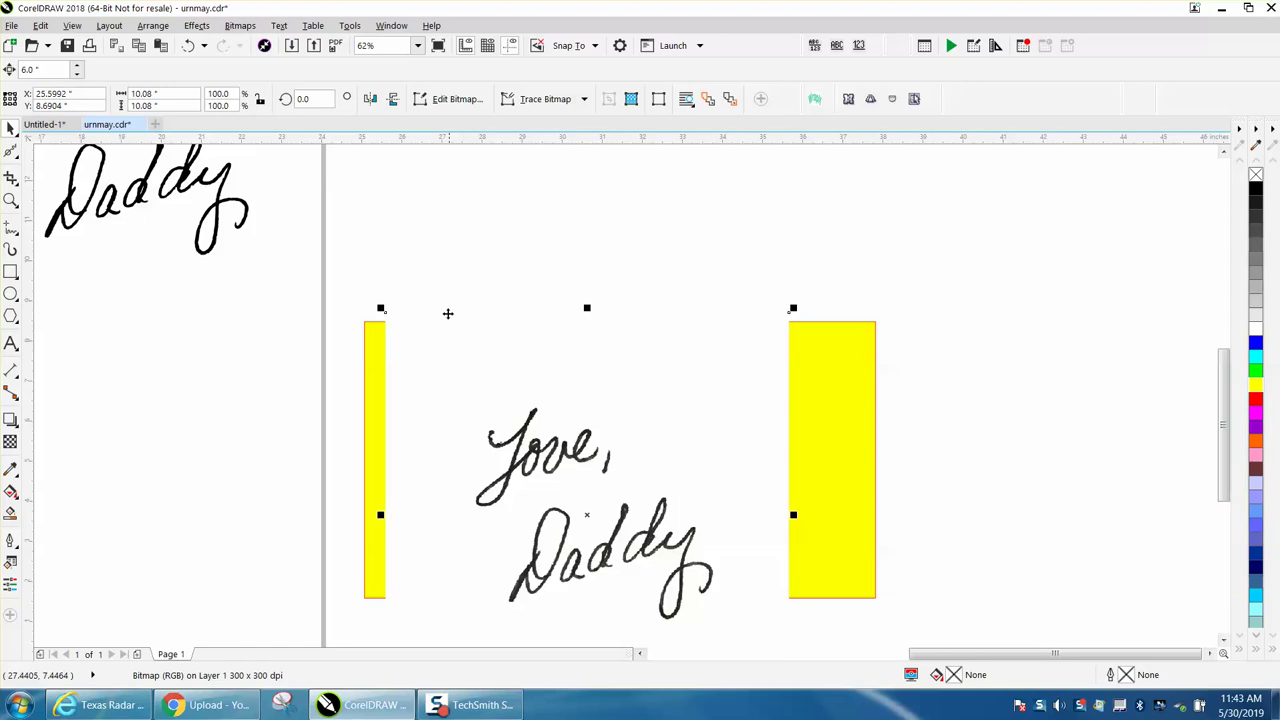
drag(441, 281, 485, 453)
drag(697, 634, 720, 647)
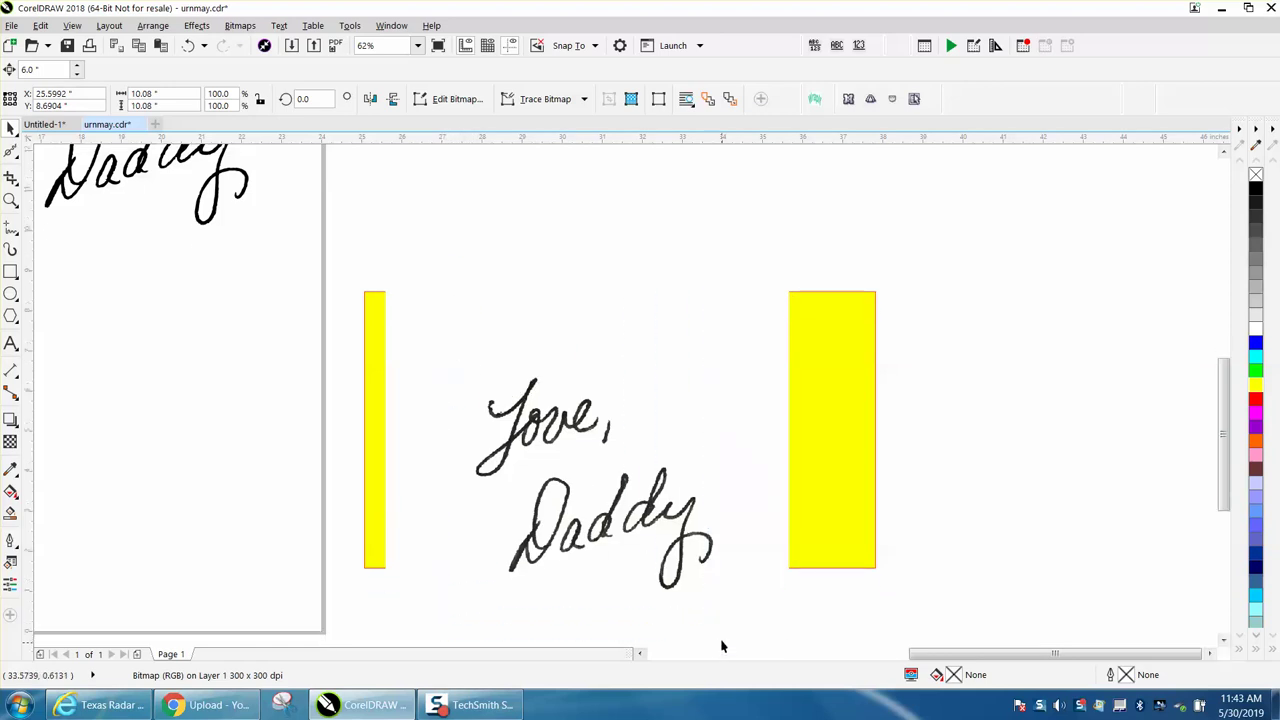
scroll(613, 548, down, 2)
click(607, 537)
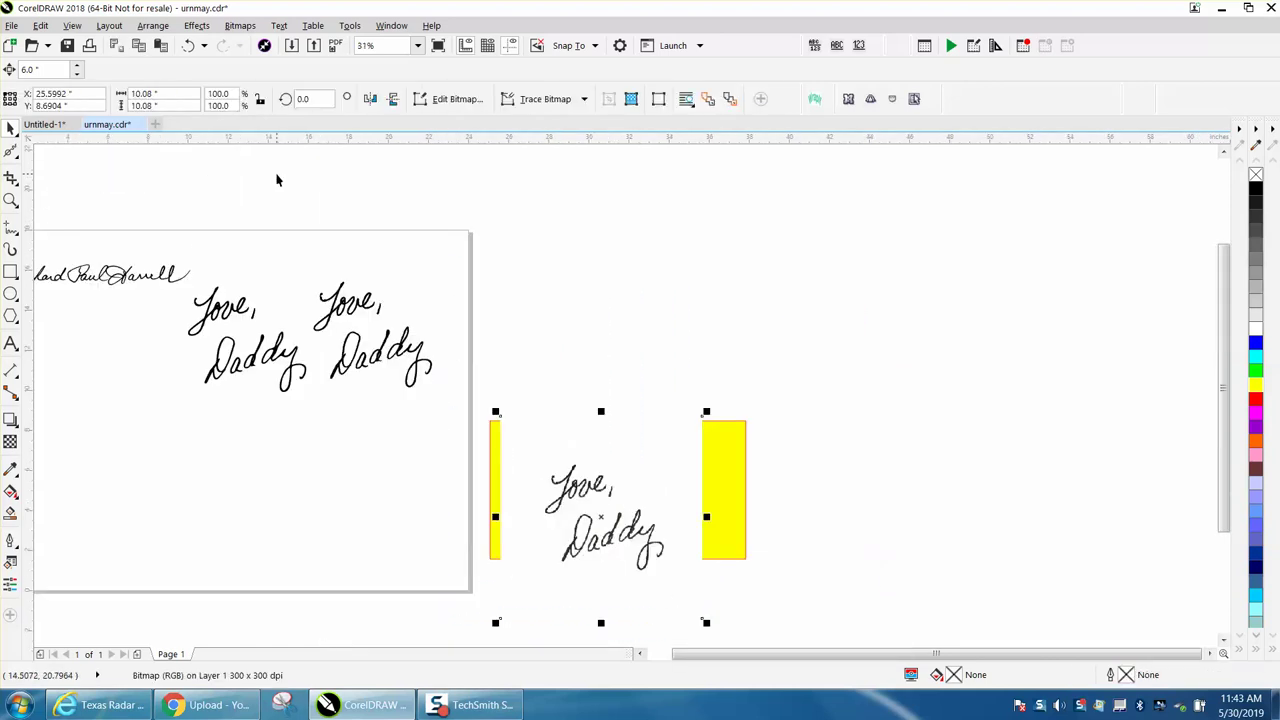
click(480, 207)
drag(601, 484, 600, 461)
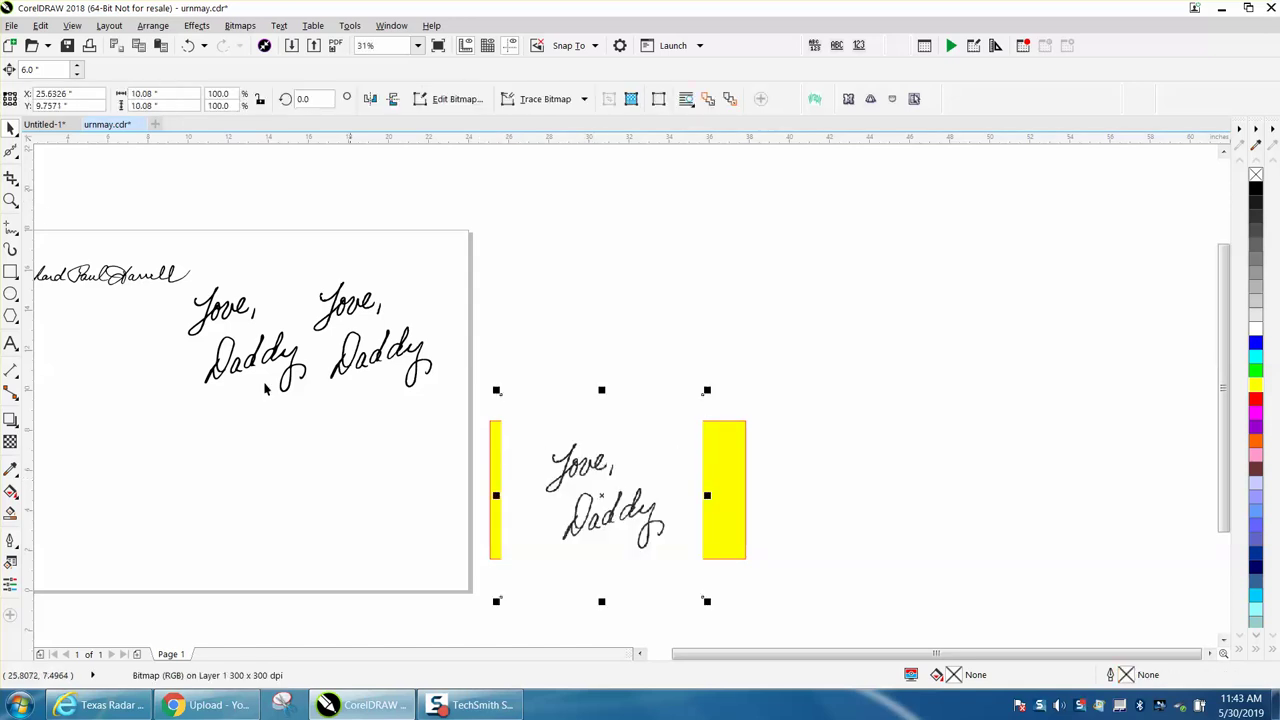
Zoom in closely on the pasted 'Love, Daddy' bitmap.
click(11, 200)
drag(487, 412, 767, 578)
click(11, 128)
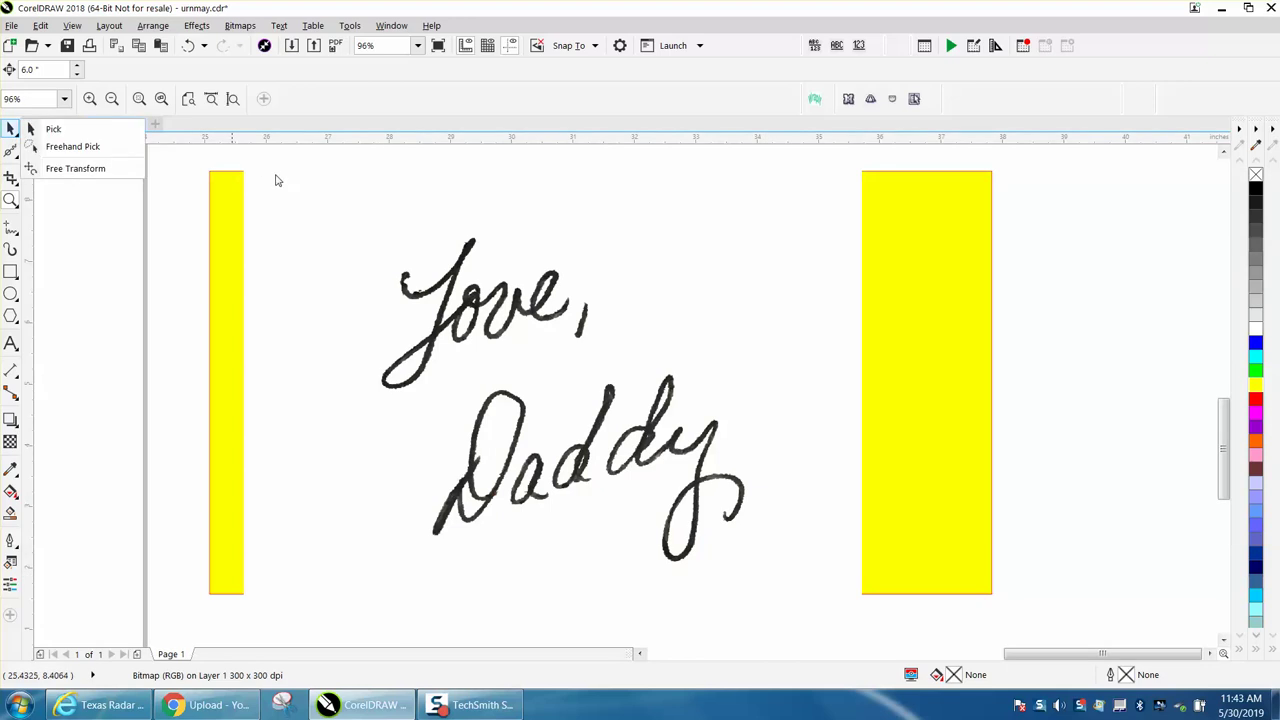
Resample the handwriting bitmap, keeping the default settings.
click(60, 129)
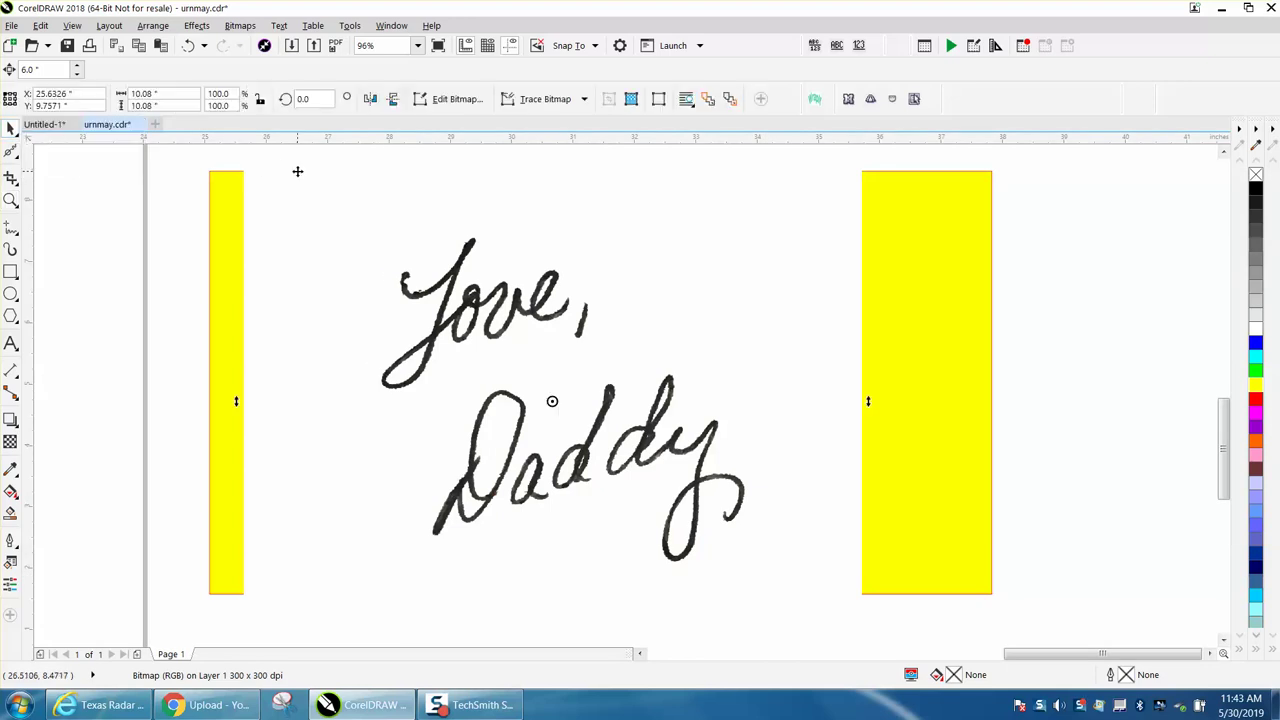
click(240, 25)
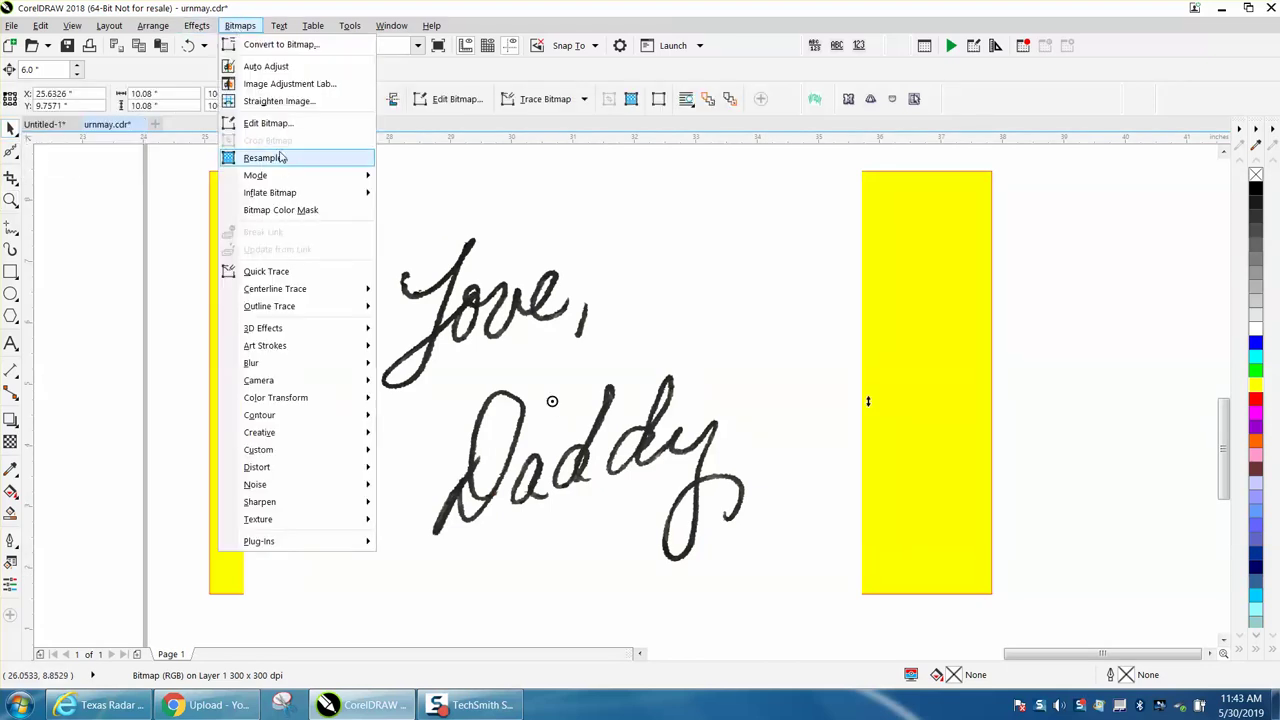
click(262, 158)
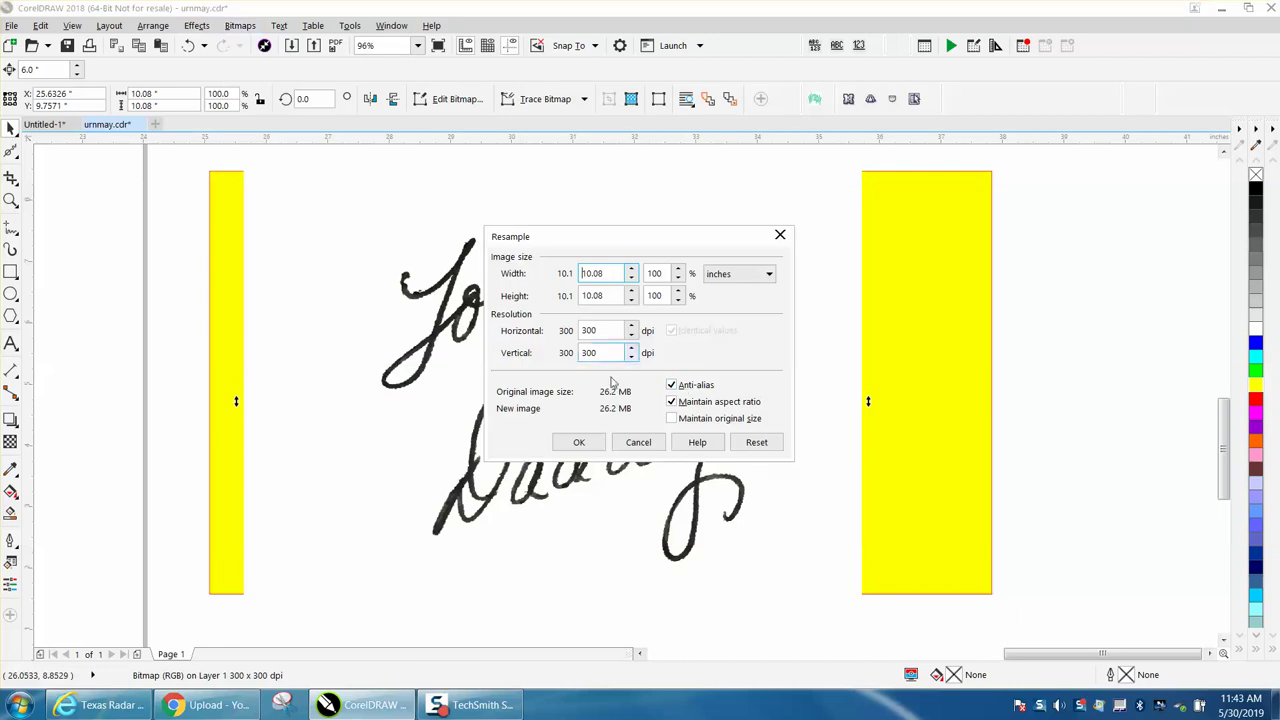
click(579, 443)
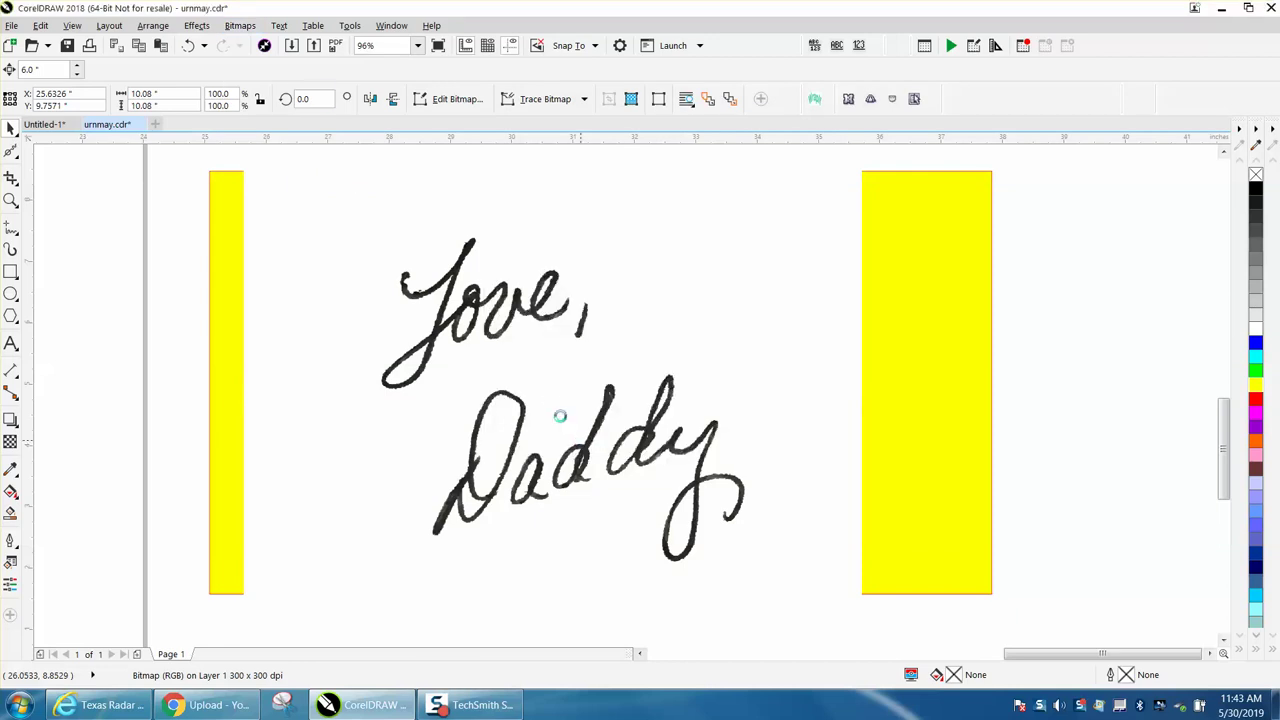
Convert the bitmap to 600 dpi Black and White (1-bit).
click(240, 28)
click(262, 45)
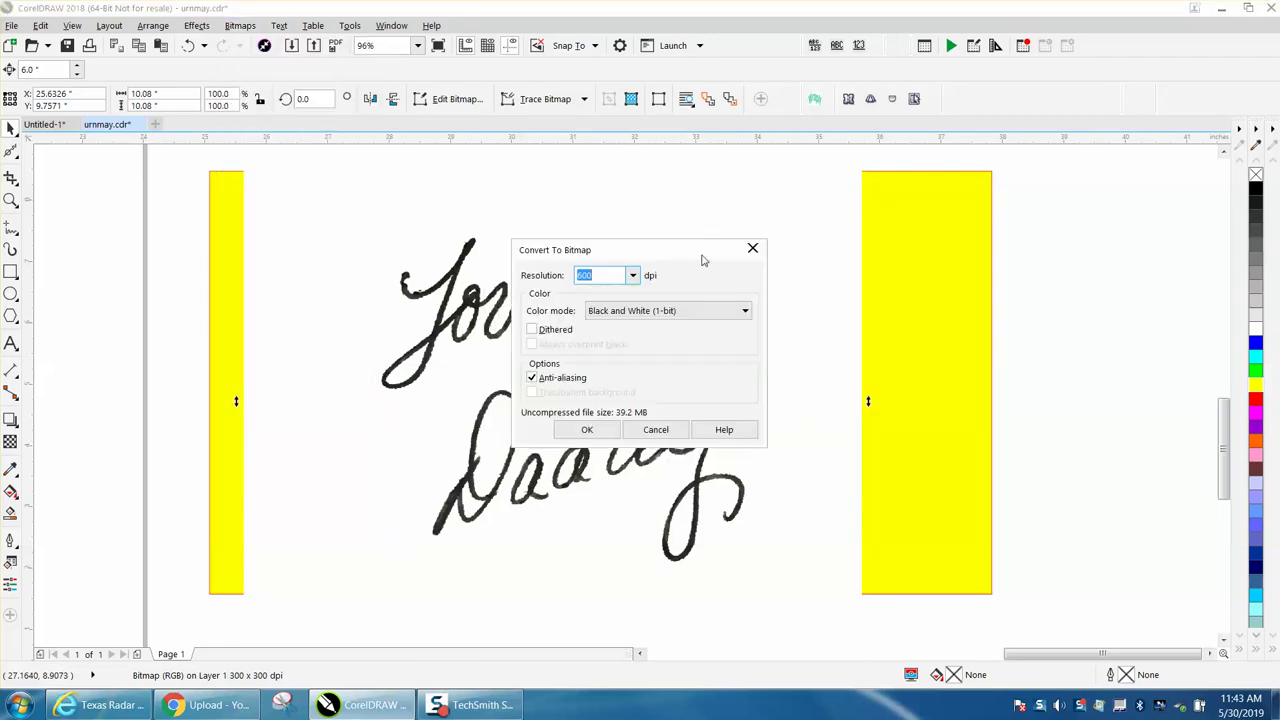
click(587, 429)
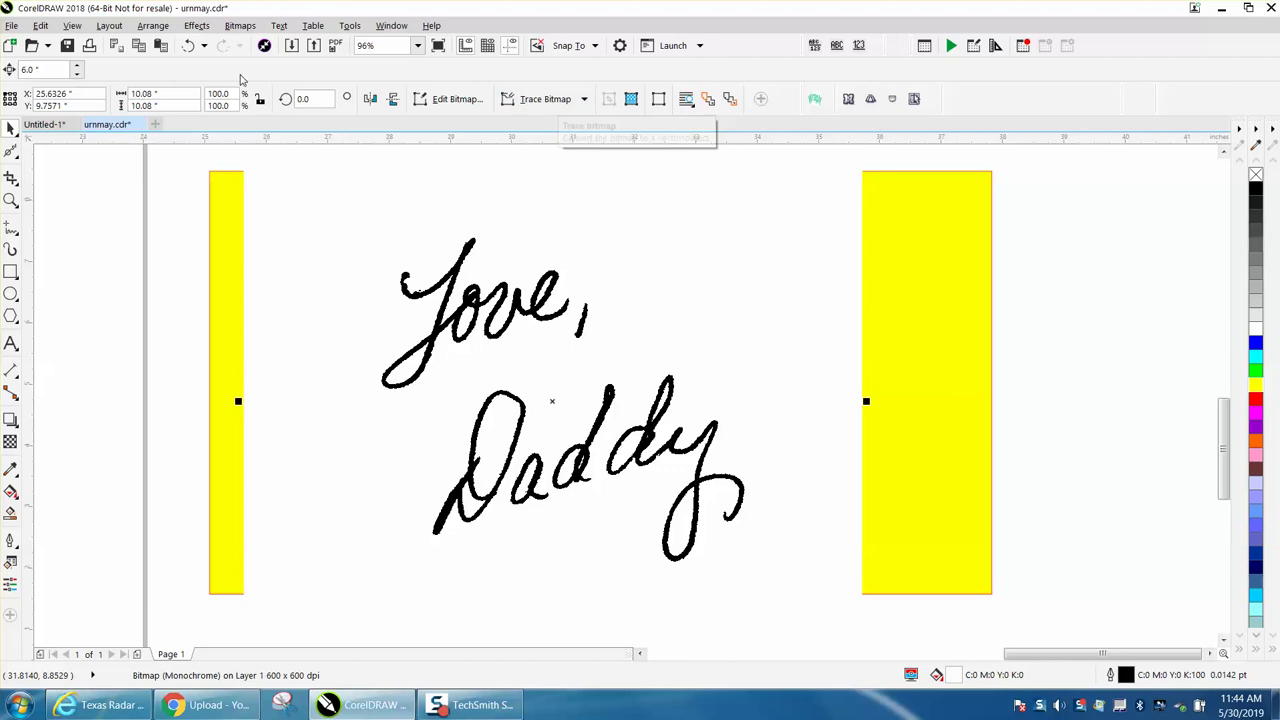
Trace the bitmap as Clipart with the bitmap reduced and smoothing 25, producing 21 curves.
click(240, 26)
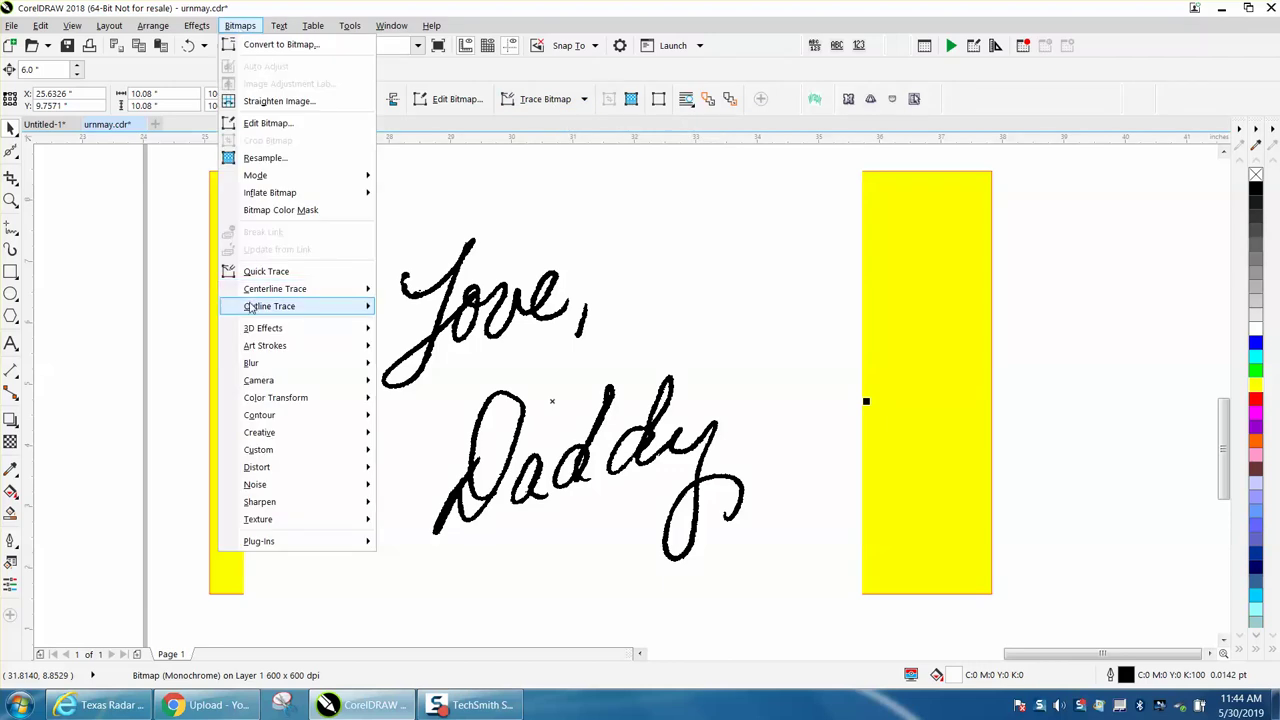
mouse_move(250, 307)
click(414, 361)
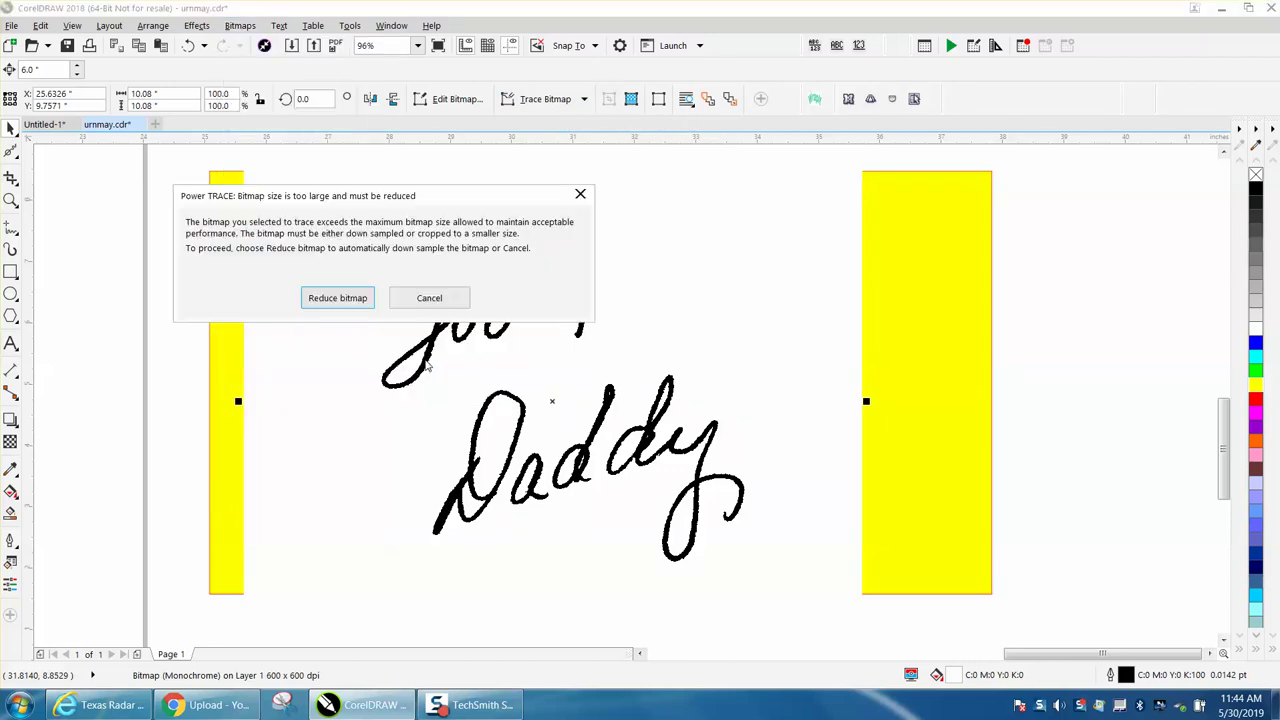
click(338, 298)
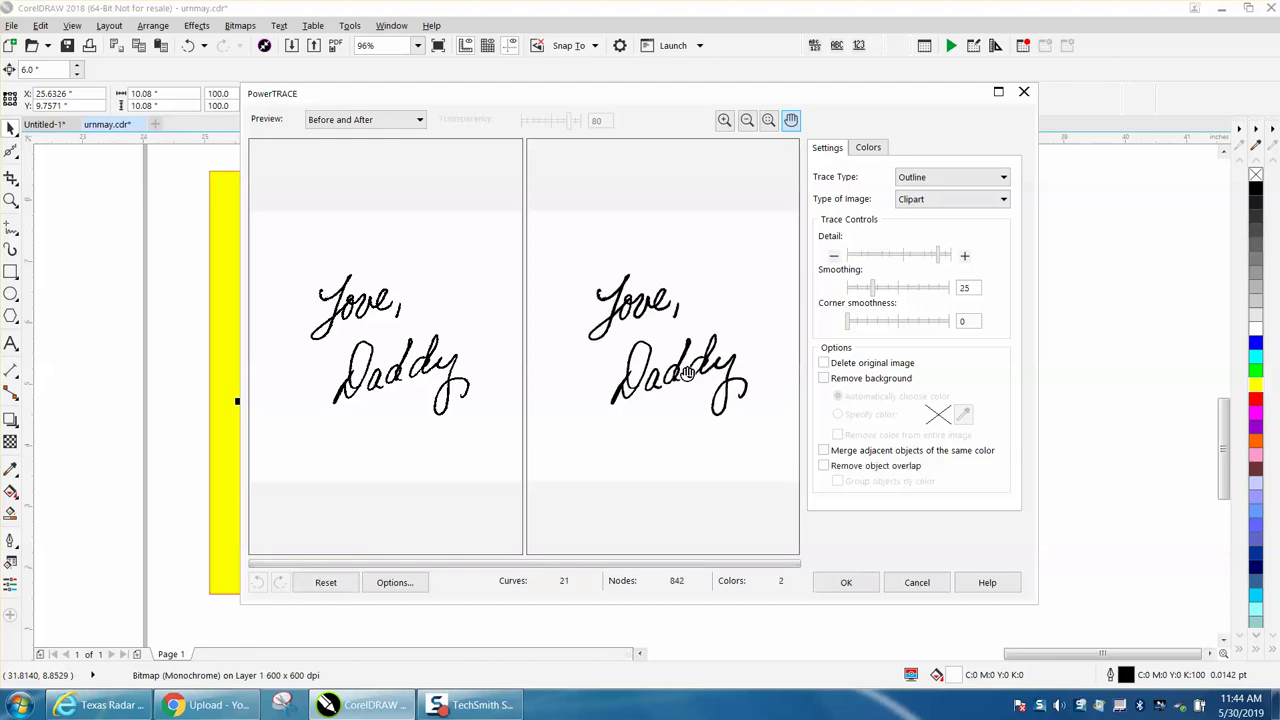
click(847, 582)
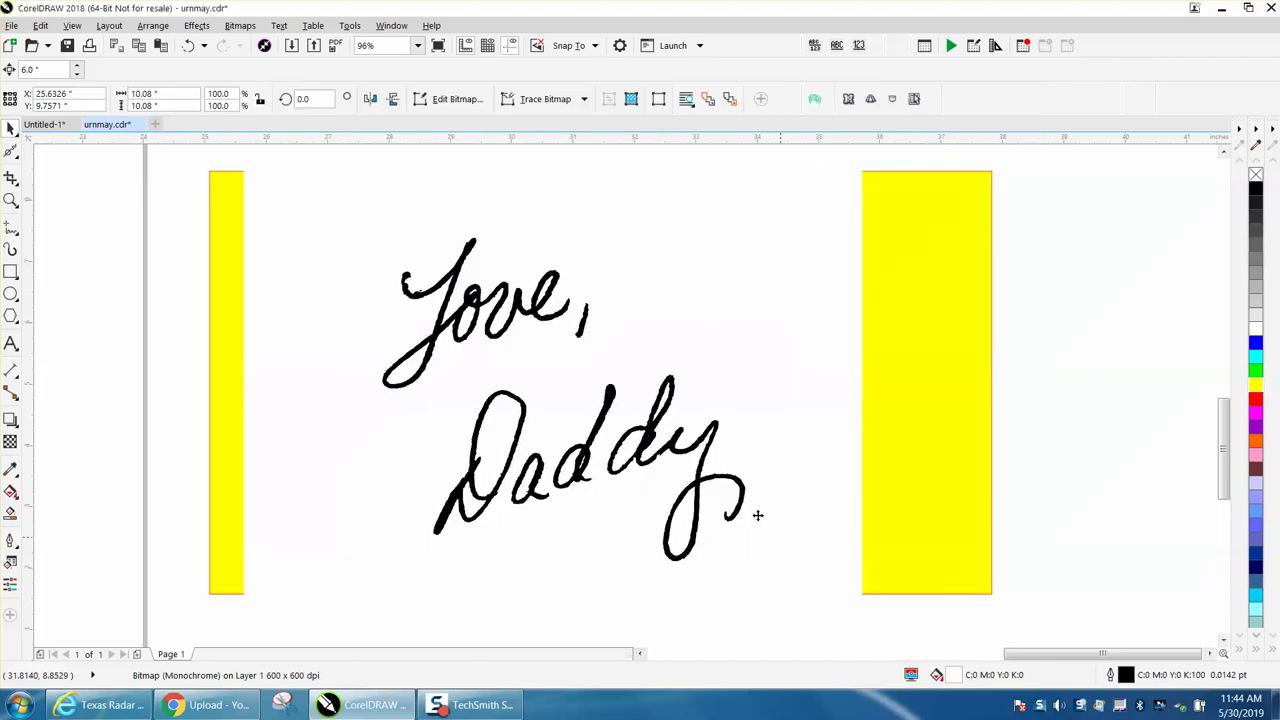
scroll(757, 515, down, 3)
Move the traced handwriting beside the yellow rectangle and slide the rectangle beneath it.
click(629, 433)
drag(629, 433, 847, 425)
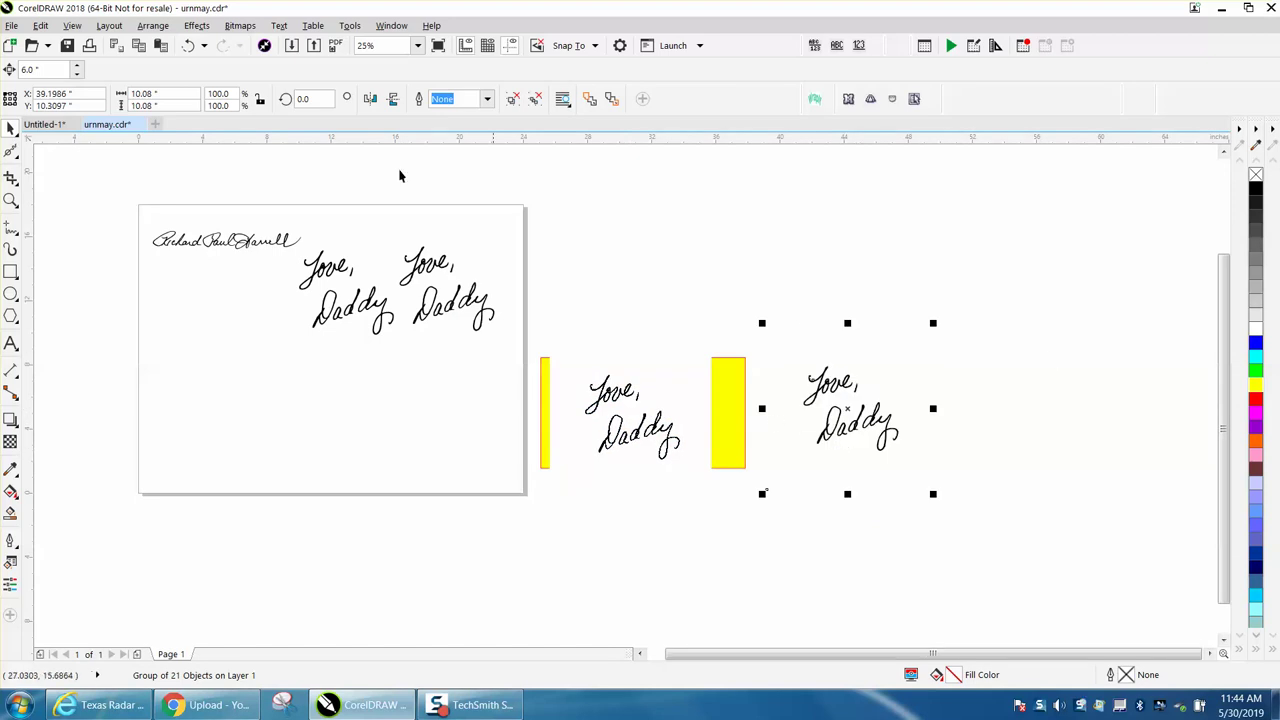
click(737, 363)
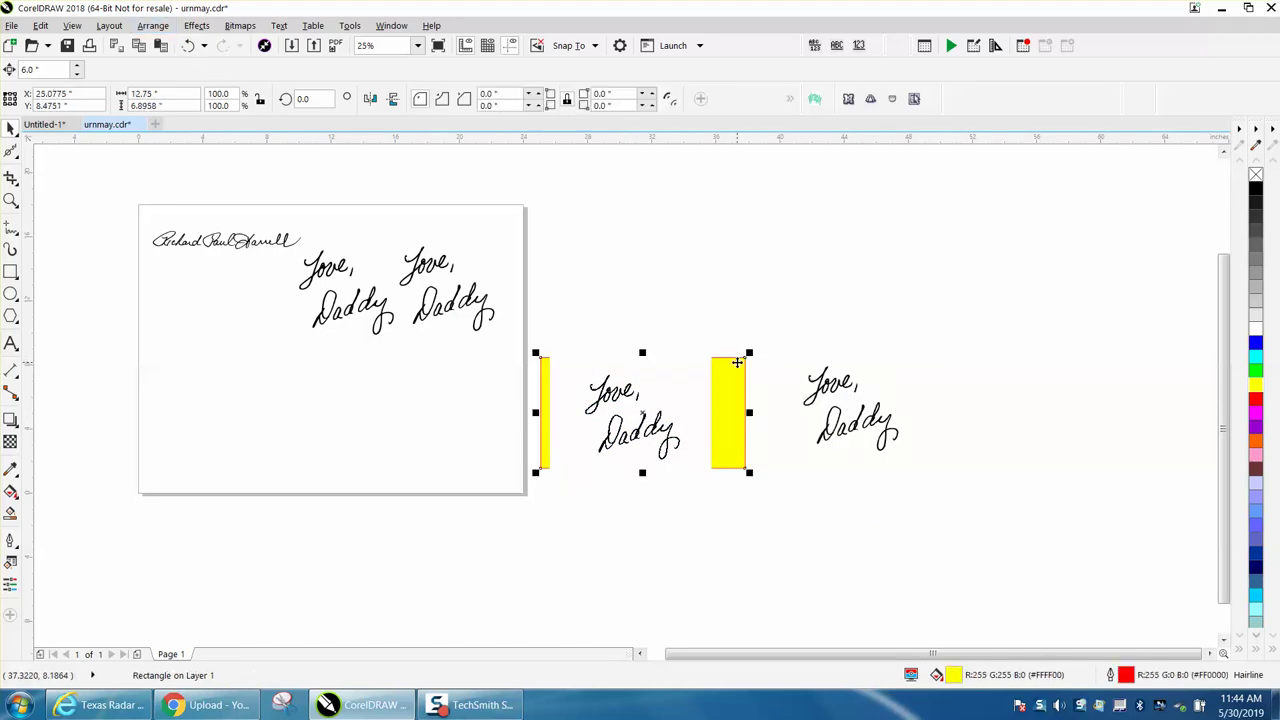
drag(737, 363, 909, 366)
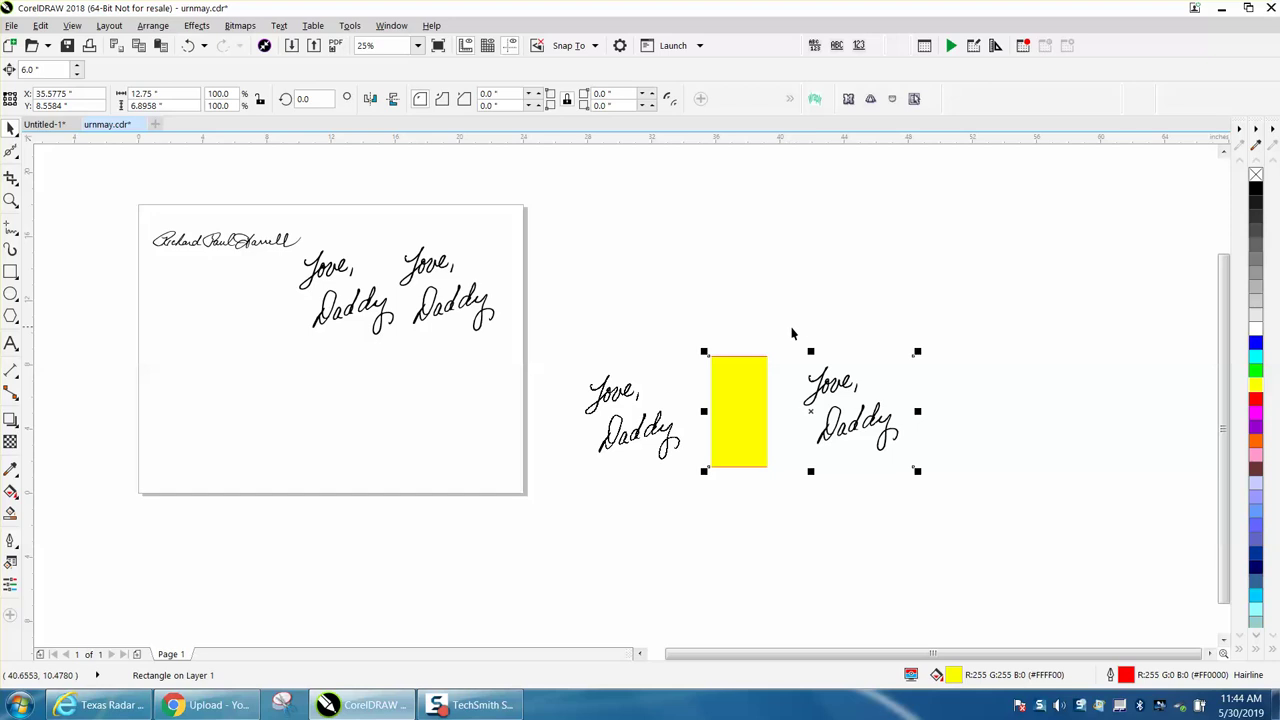
Ungroup the traced 'Love, Daddy' handwriting into separate pieces.
click(808, 363)
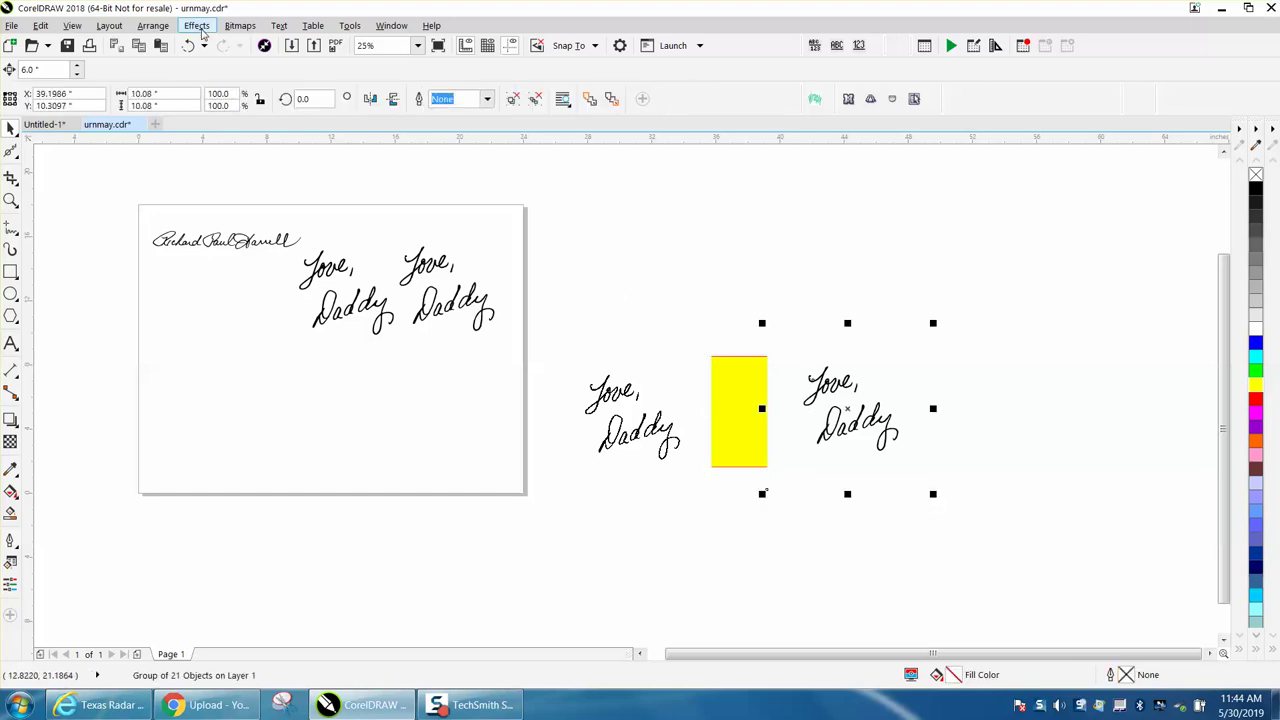
click(158, 28)
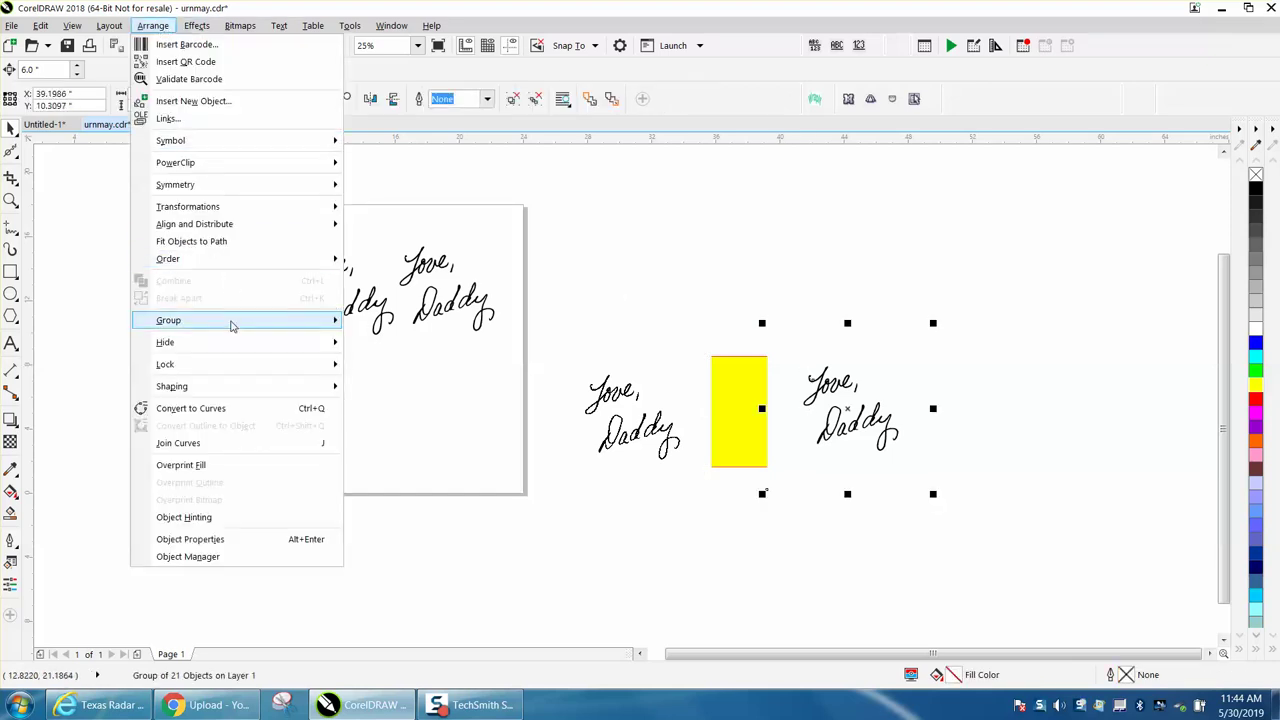
mouse_move(230, 324)
click(423, 337)
click(586, 289)
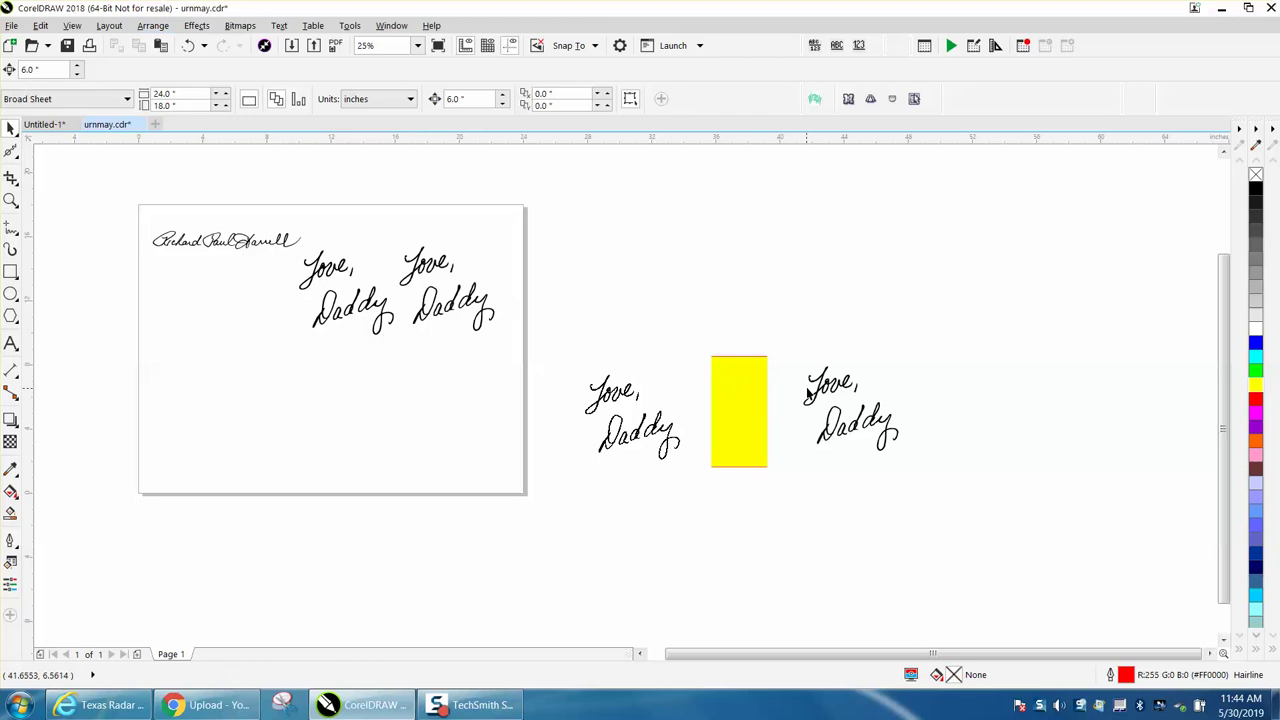
Shift the yellow rectangle slightly right and marquee-select the handwriting pieces on it.
click(808, 393)
key(Escape)
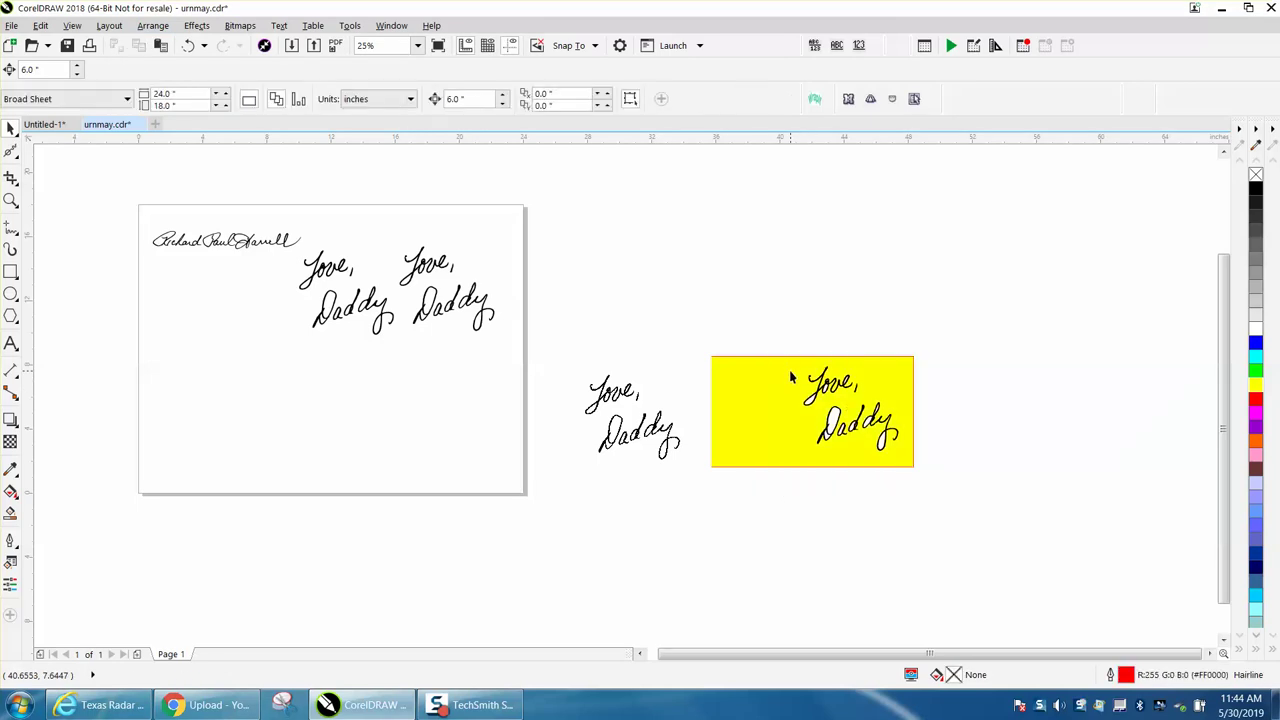
drag(767, 401, 789, 397)
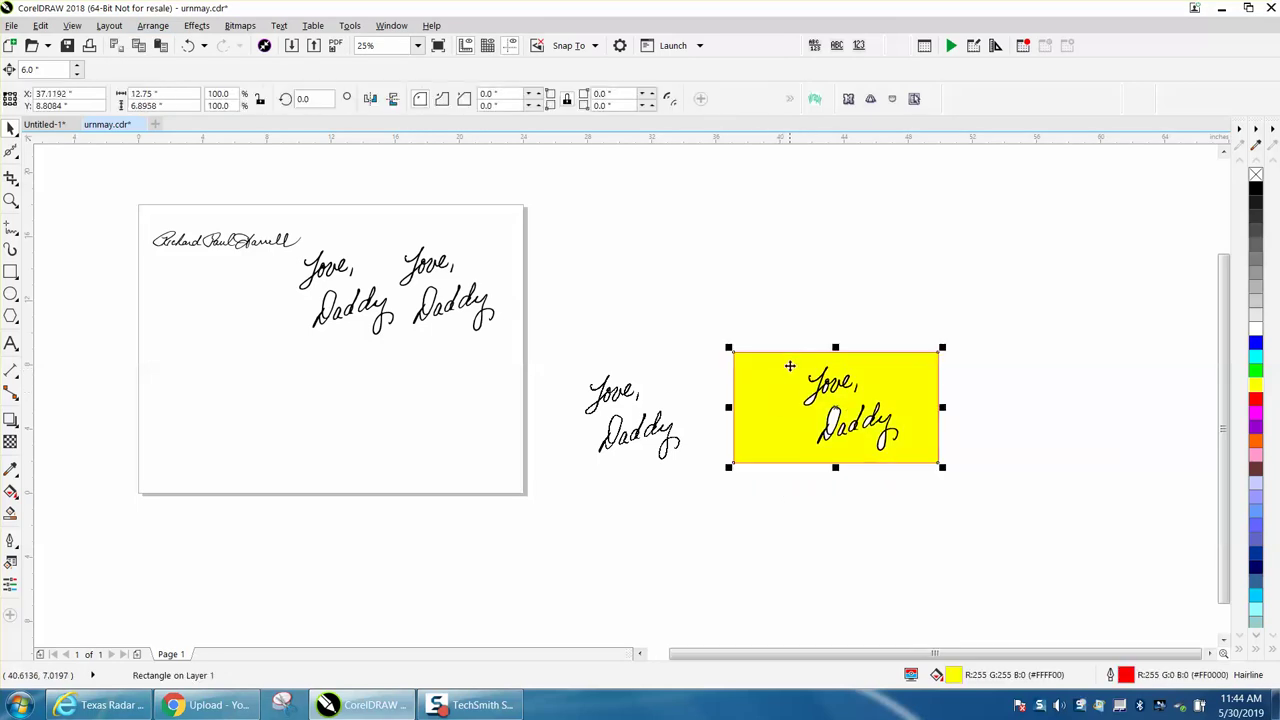
drag(790, 340, 852, 424)
drag(903, 475, 906, 482)
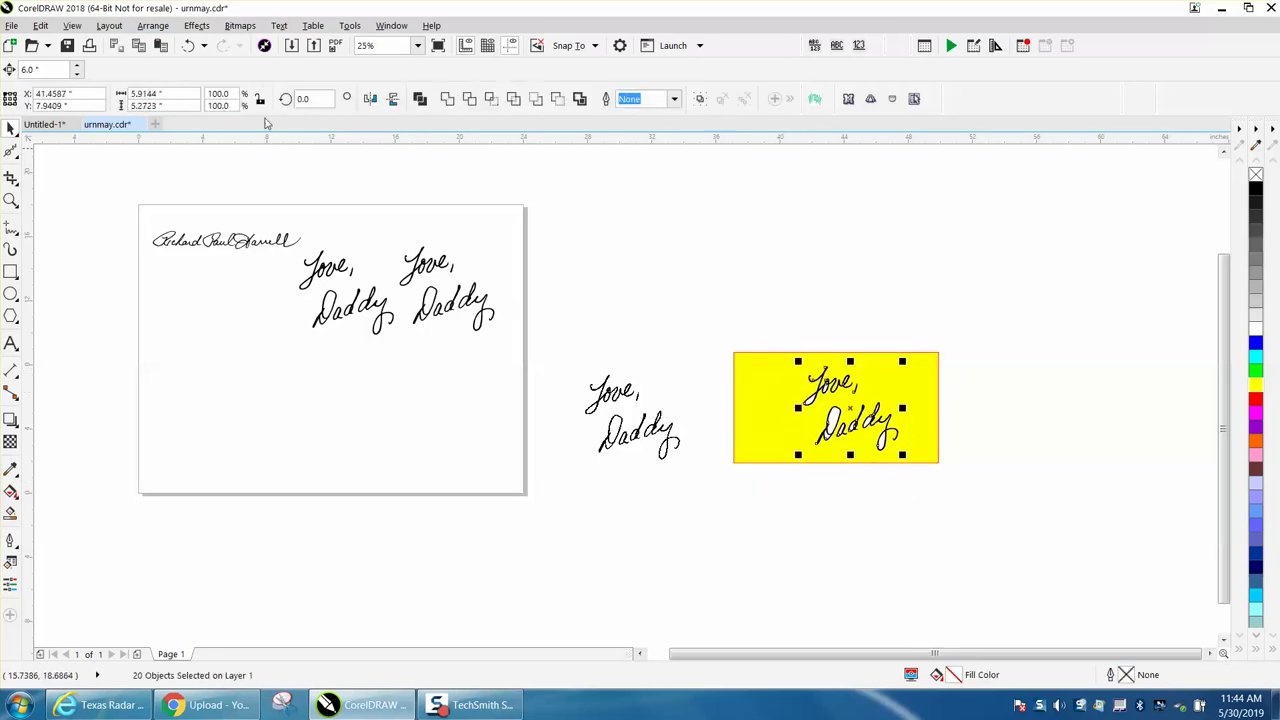
Set the nudge distance to 7.0 inches, zoom onto the yellow card, and select the D loop.
click(349, 164)
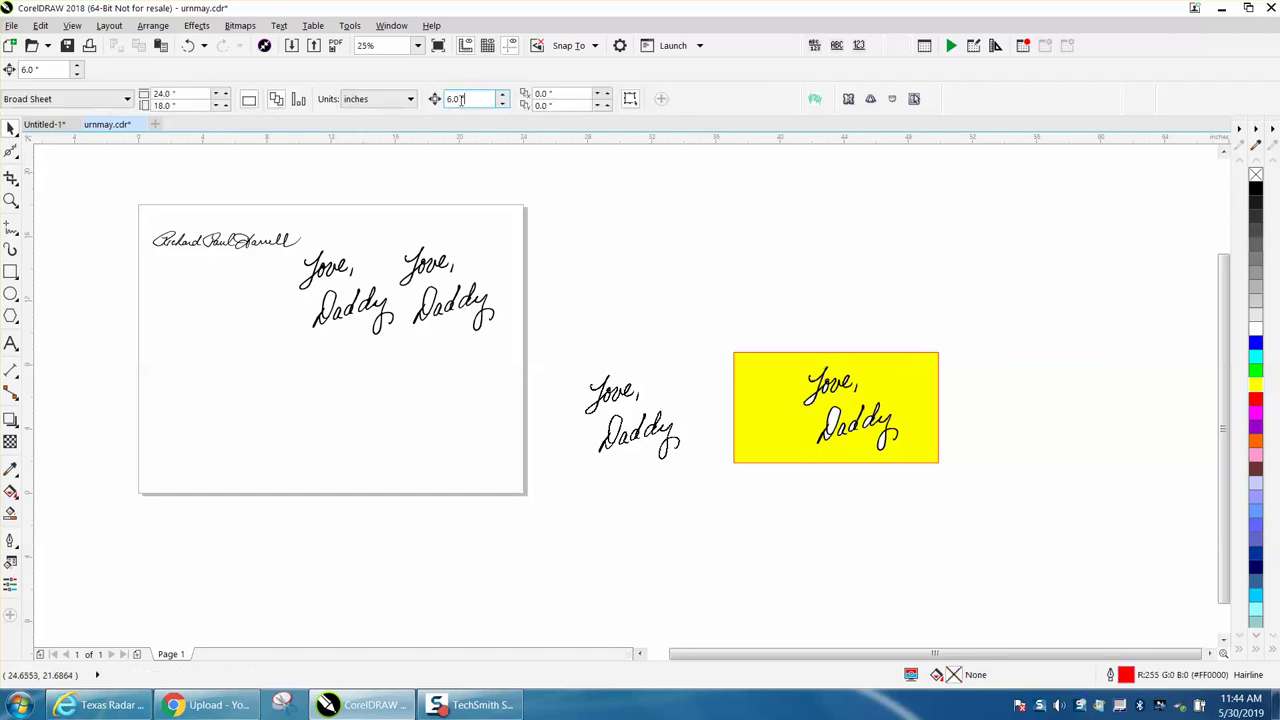
text(7)
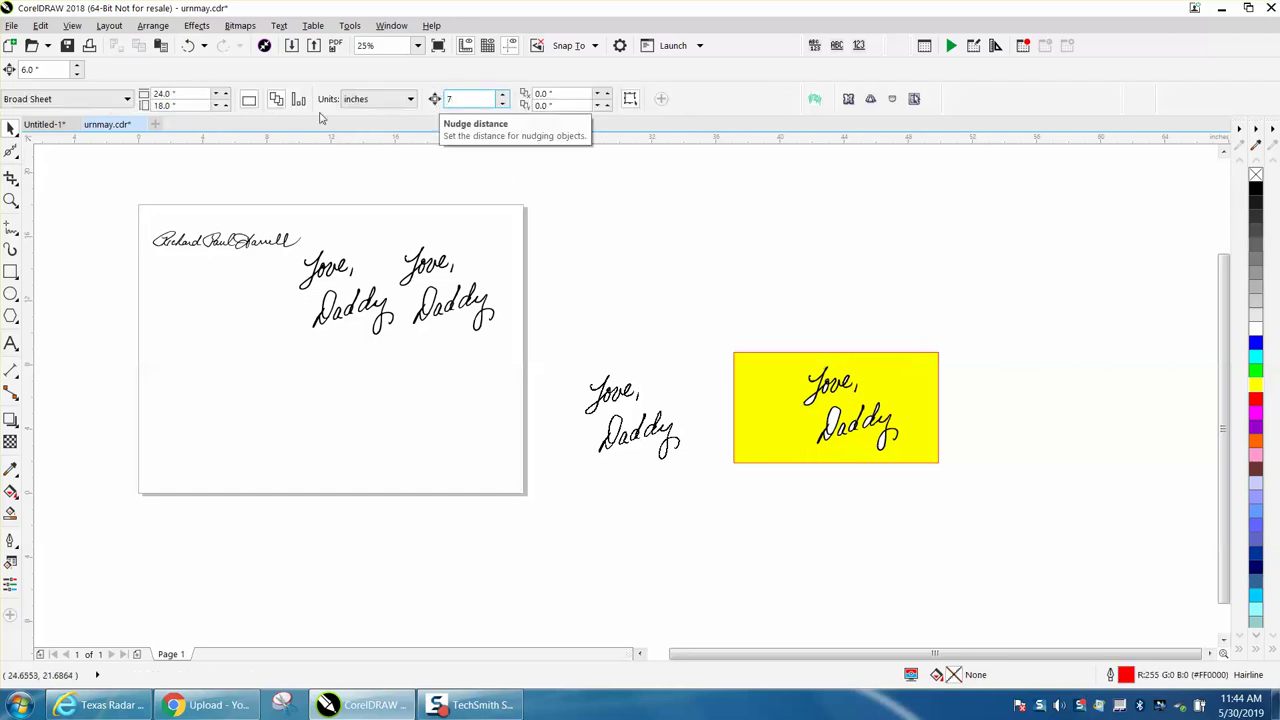
click(10, 200)
drag(737, 339, 1066, 585)
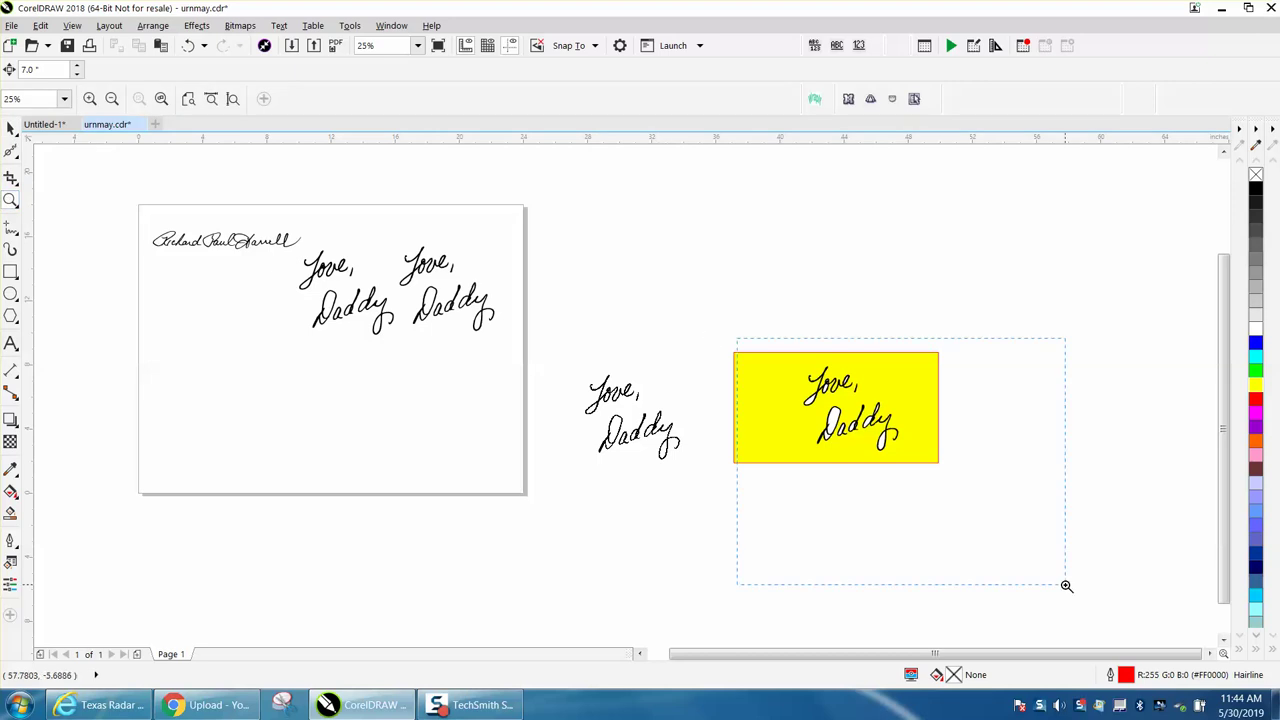
click(10, 127)
click(479, 342)
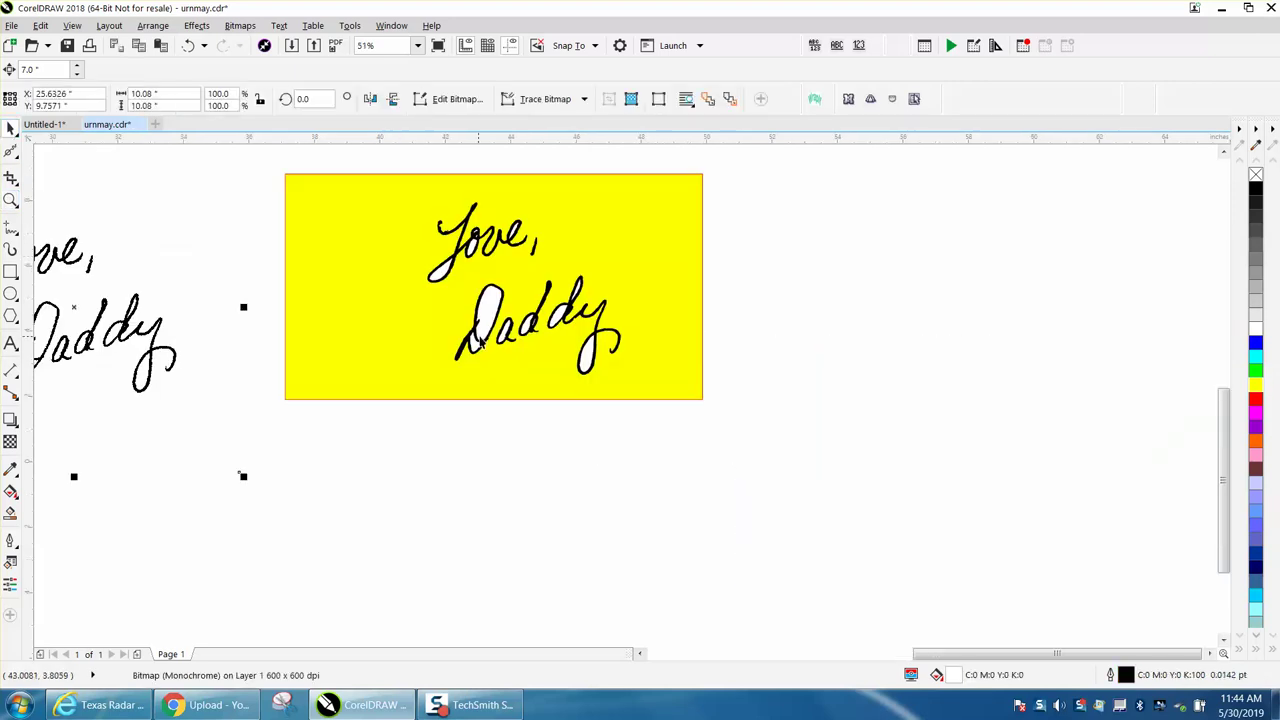
click(487, 314)
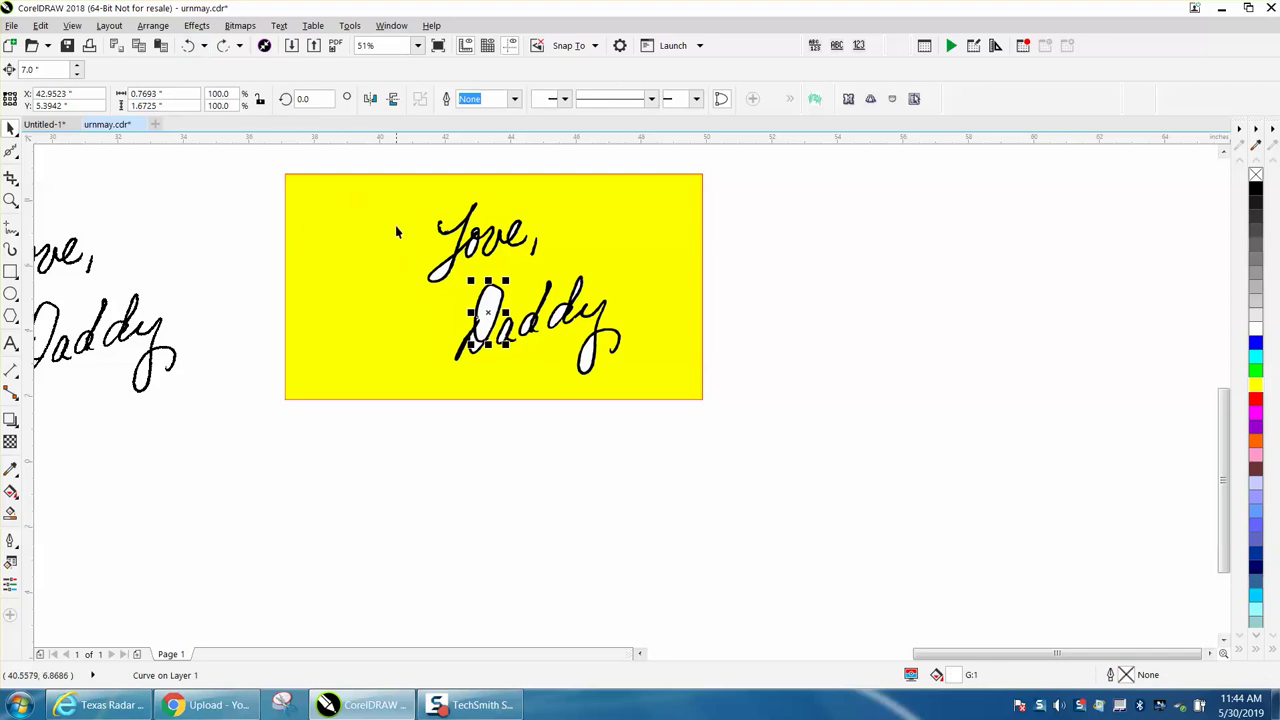
Nudge 'Love' 7 inches below the card and make it an unfilled red outline.
click(473, 208)
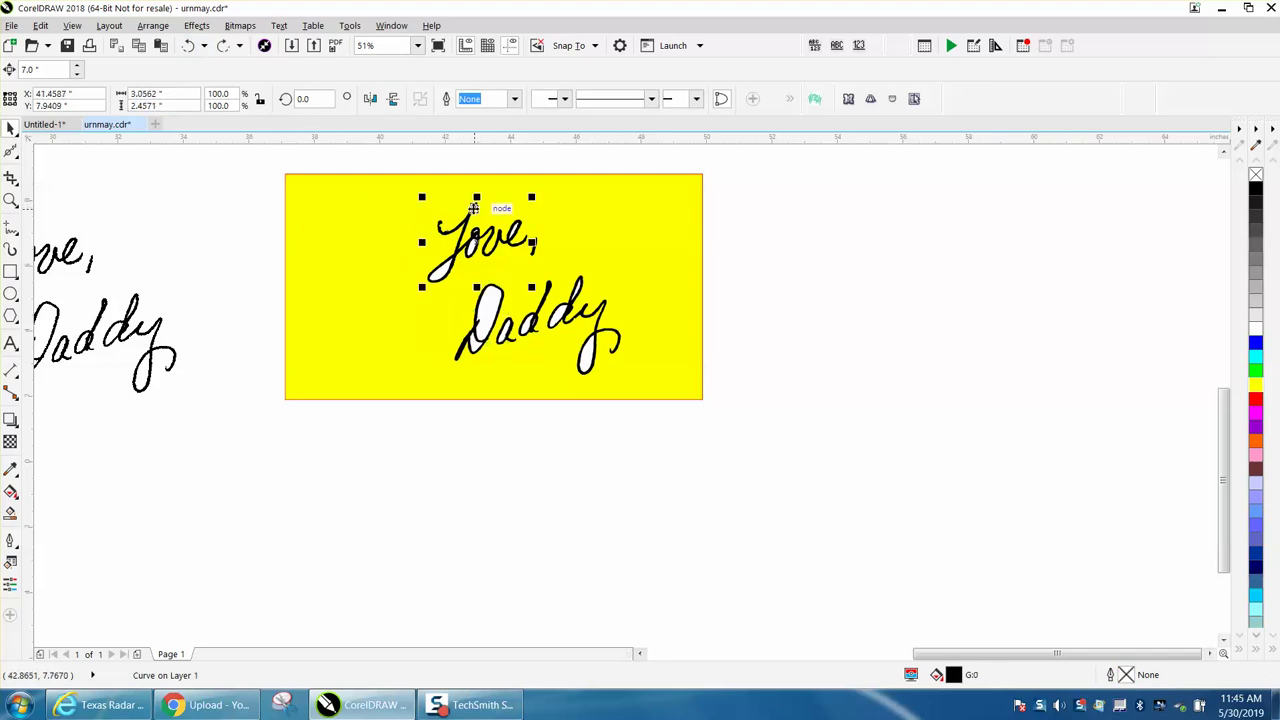
key(Down)
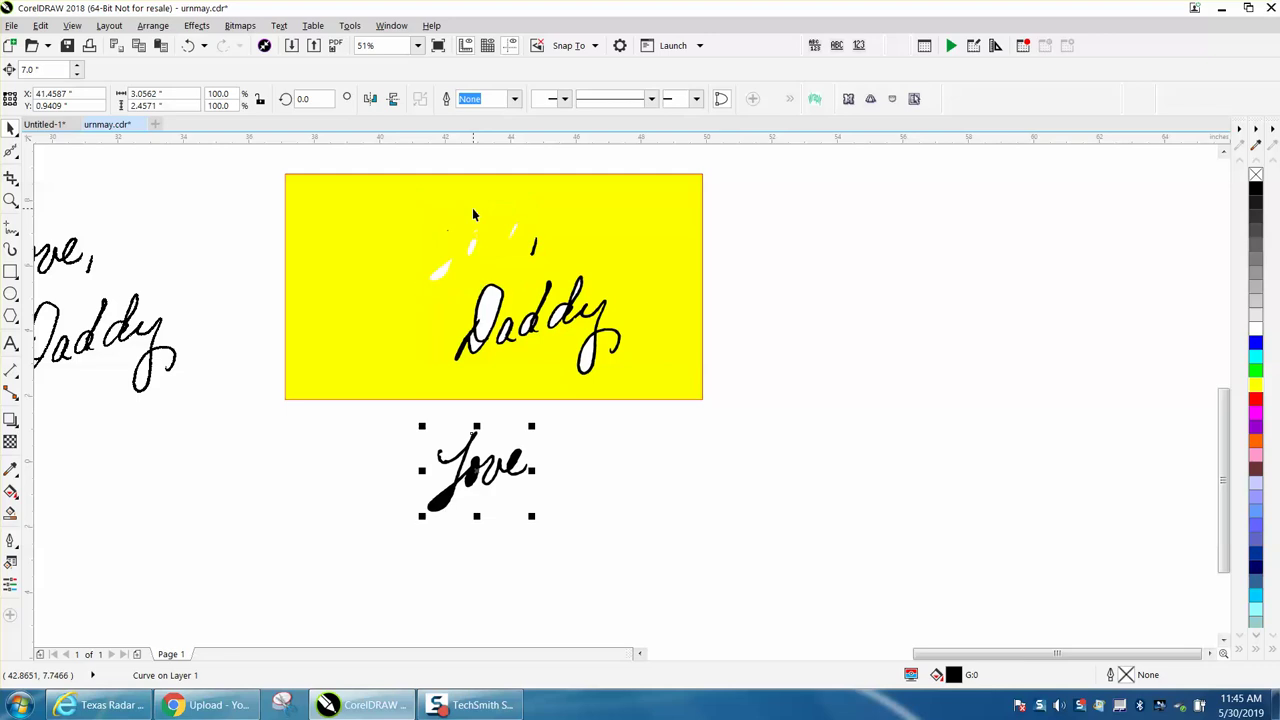
click(1256, 176)
right_click(1256, 400)
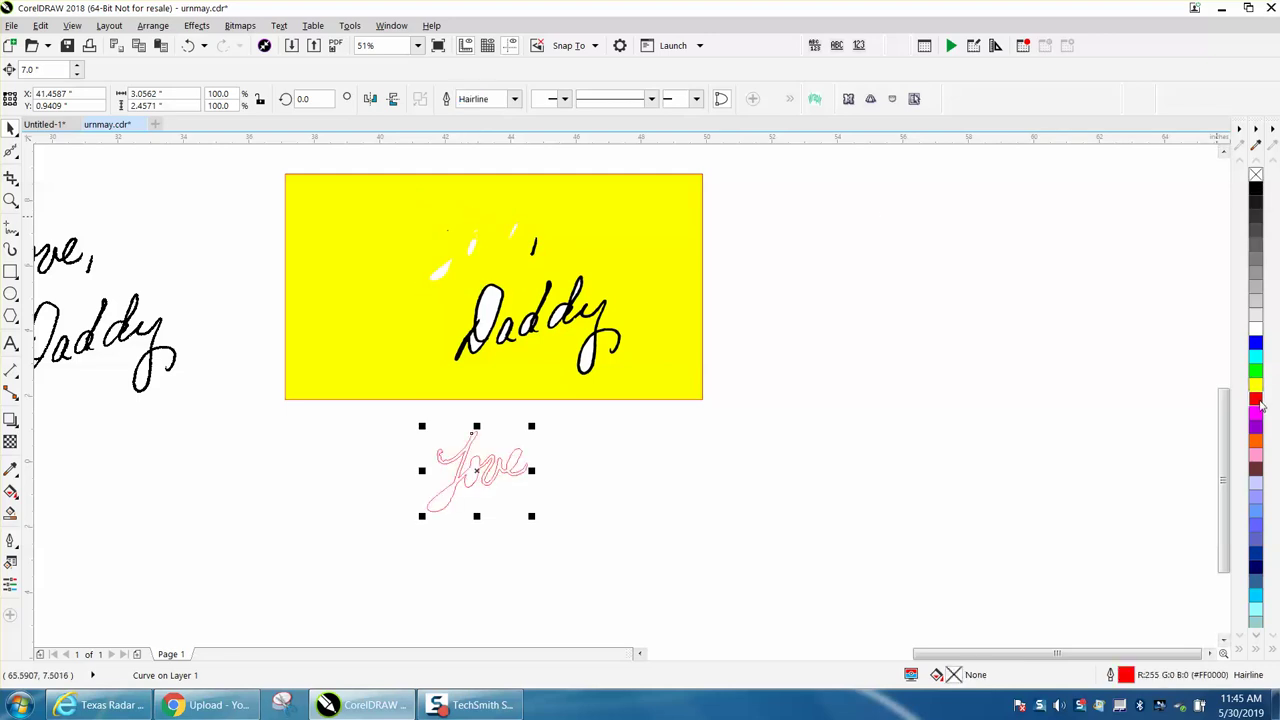
Make the six small fragments above 'Daddy' unfilled with red outlines.
drag(396, 160, 406, 205)
drag(463, 282, 532, 290)
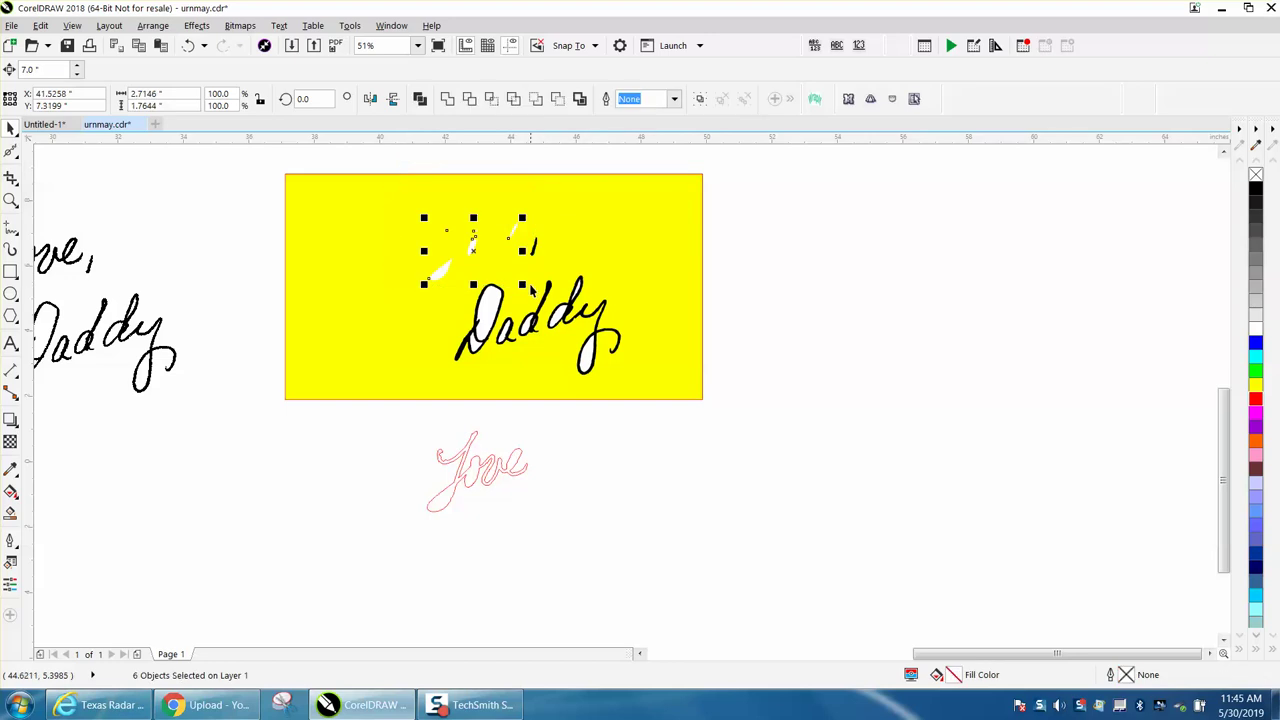
click(1258, 176)
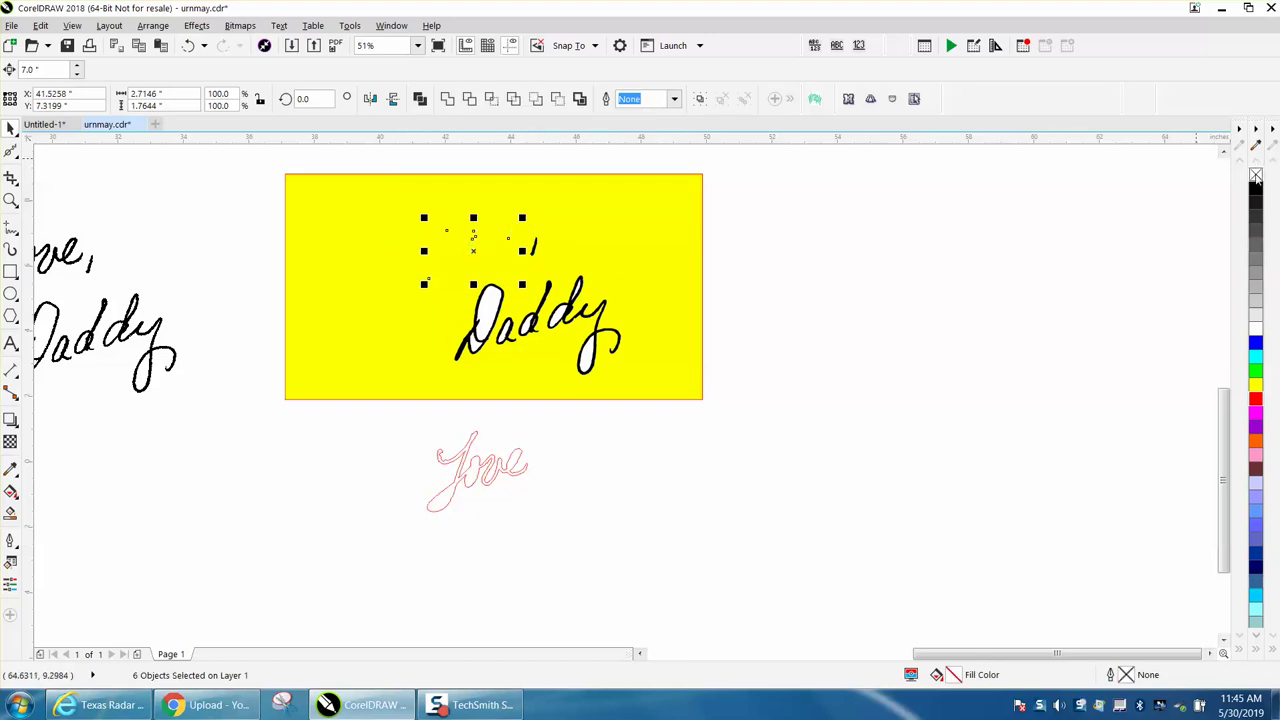
right_click(1256, 402)
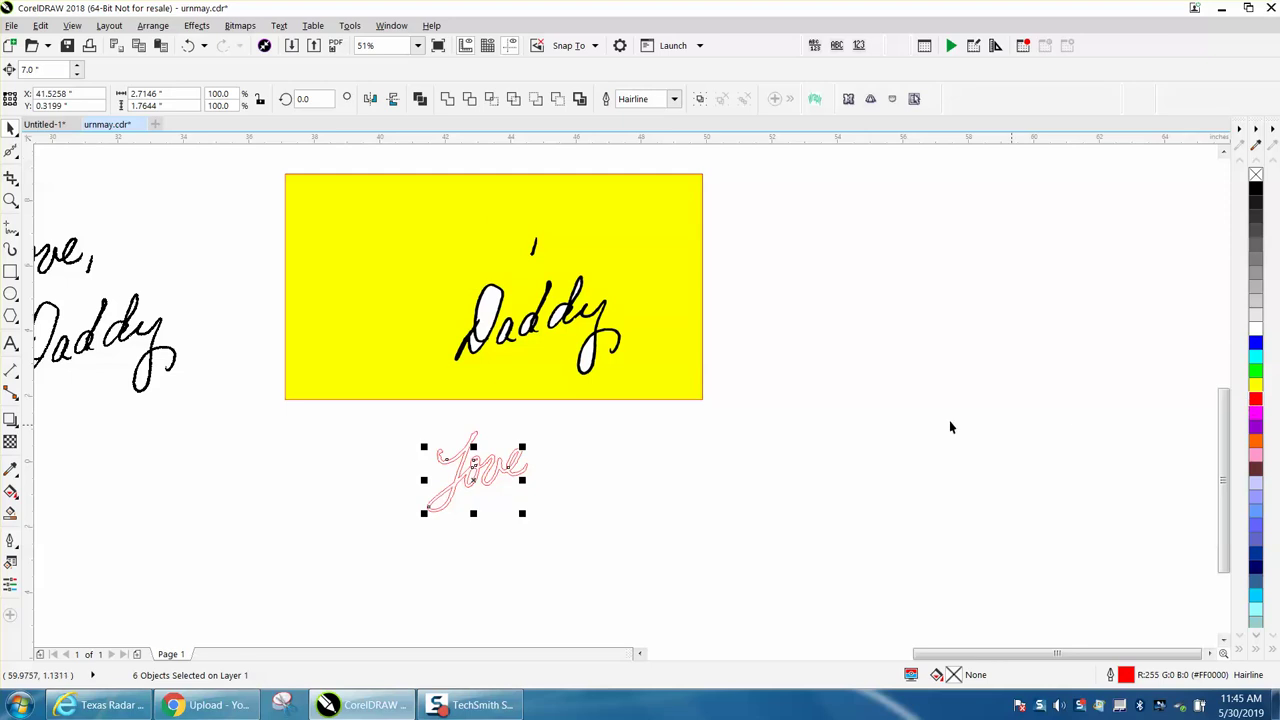
Move the 'dy' piece below the red 'Love' as an unfilled red outline.
click(596, 360)
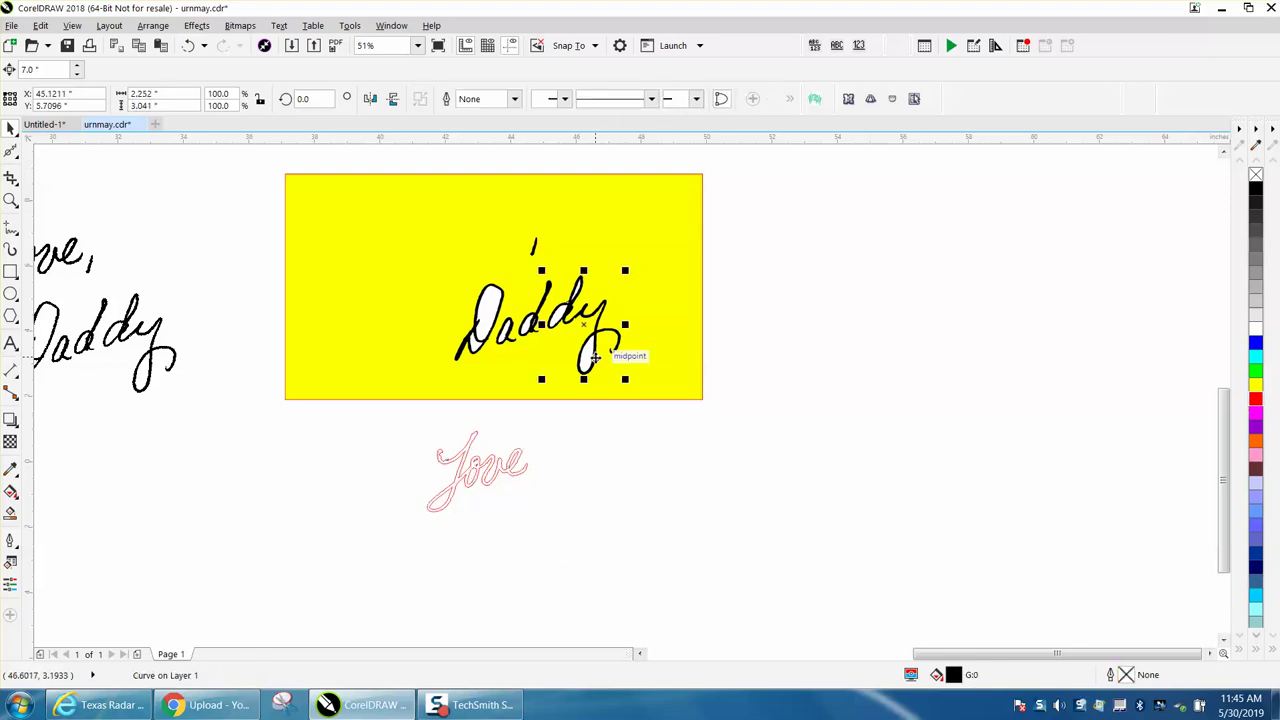
drag(594, 357, 594, 586)
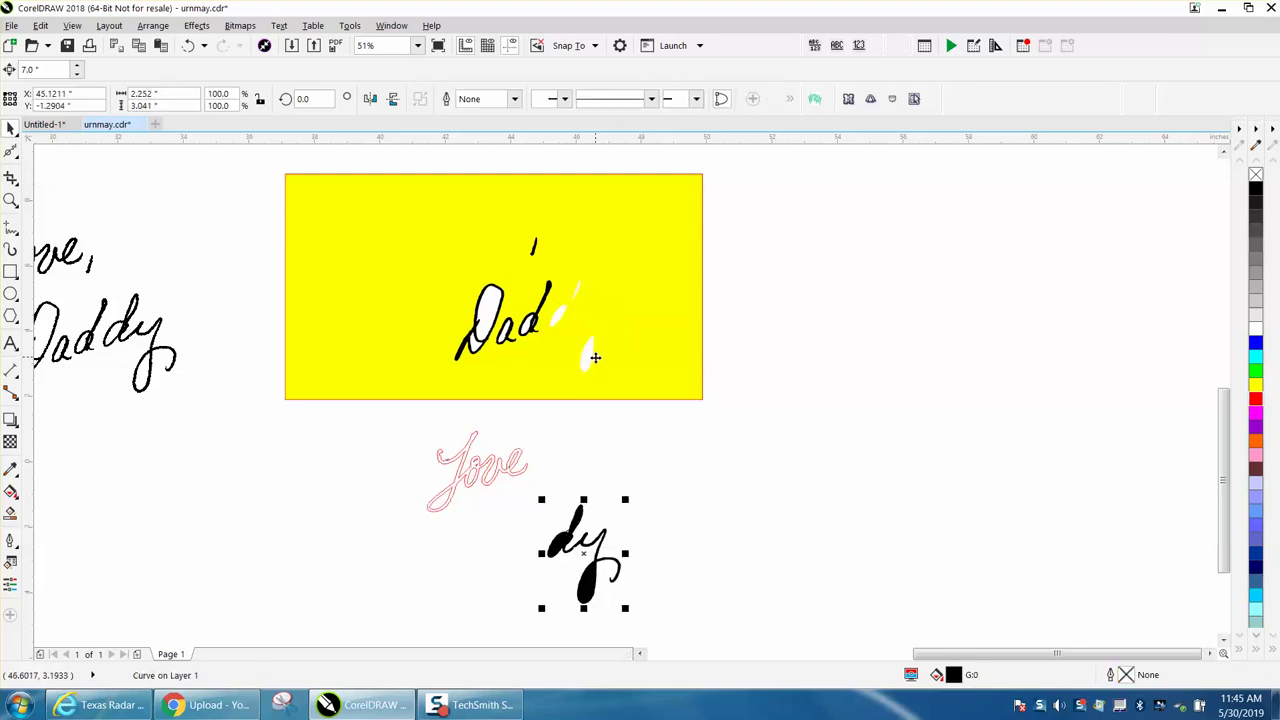
click(1256, 175)
right_click(1258, 404)
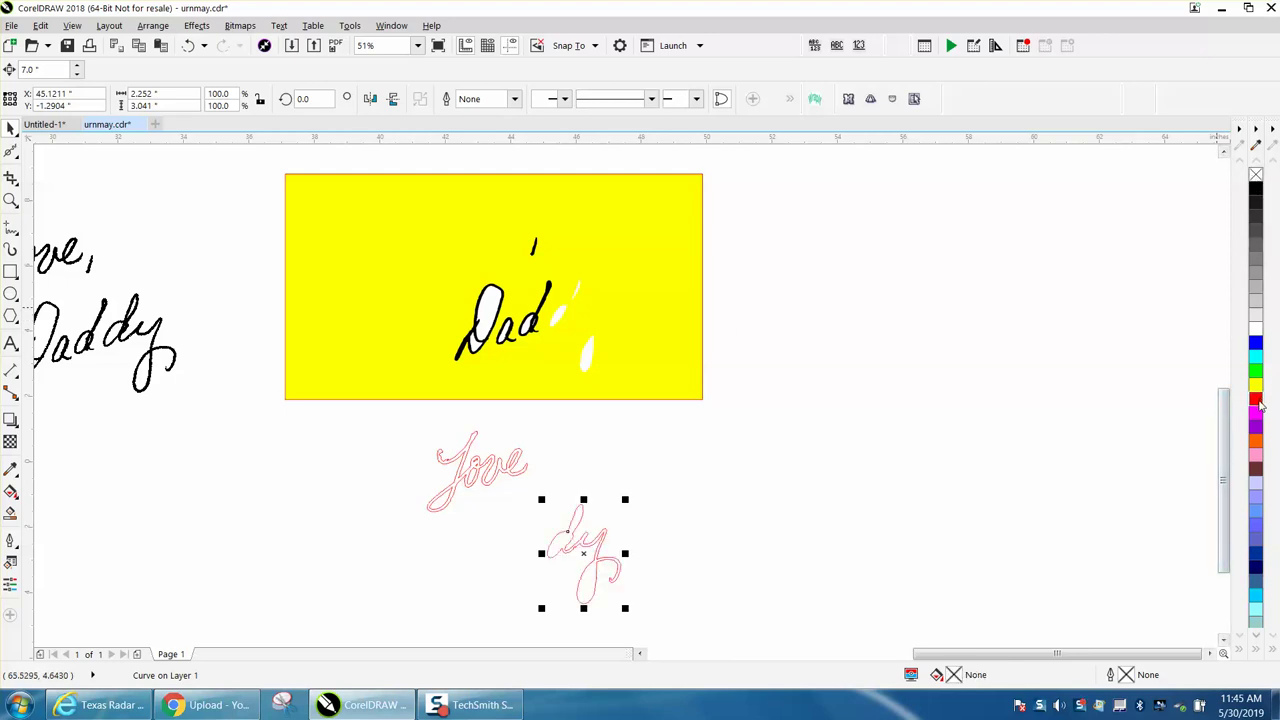
Make the small 'd' an unfilled red outline and nudge it 7 inches down onto 'dy'.
click(553, 290)
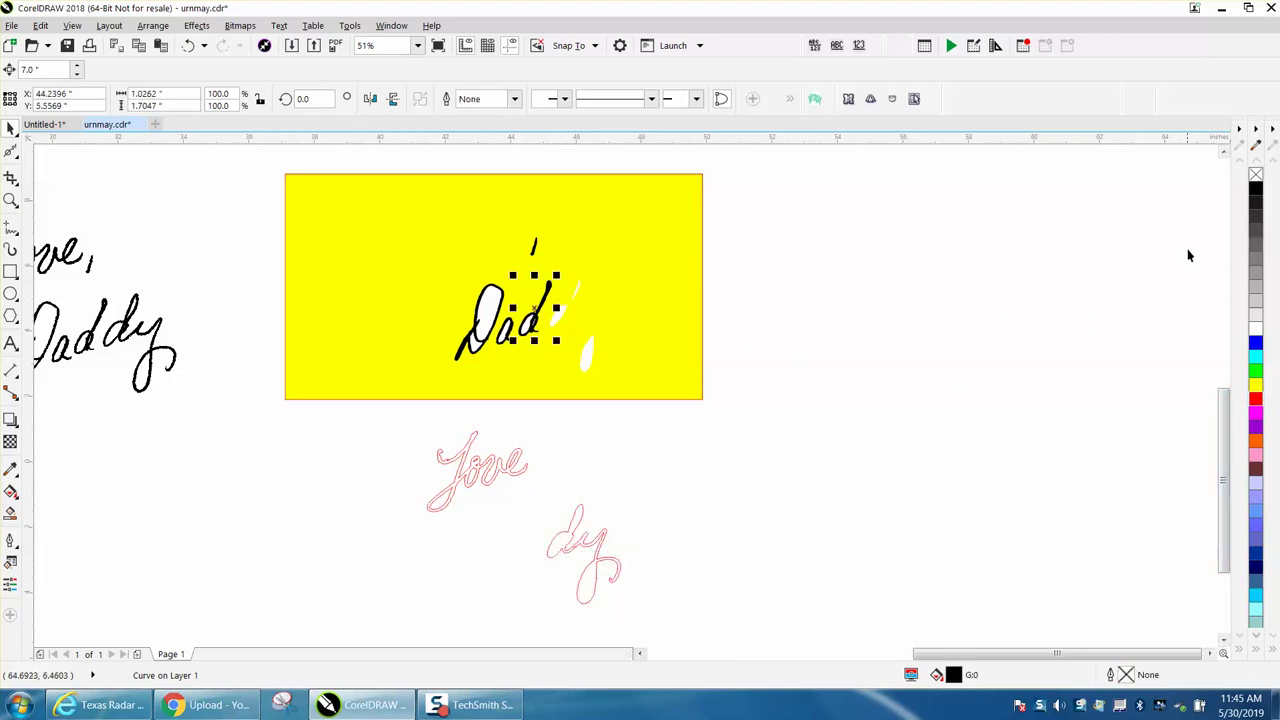
click(1256, 175)
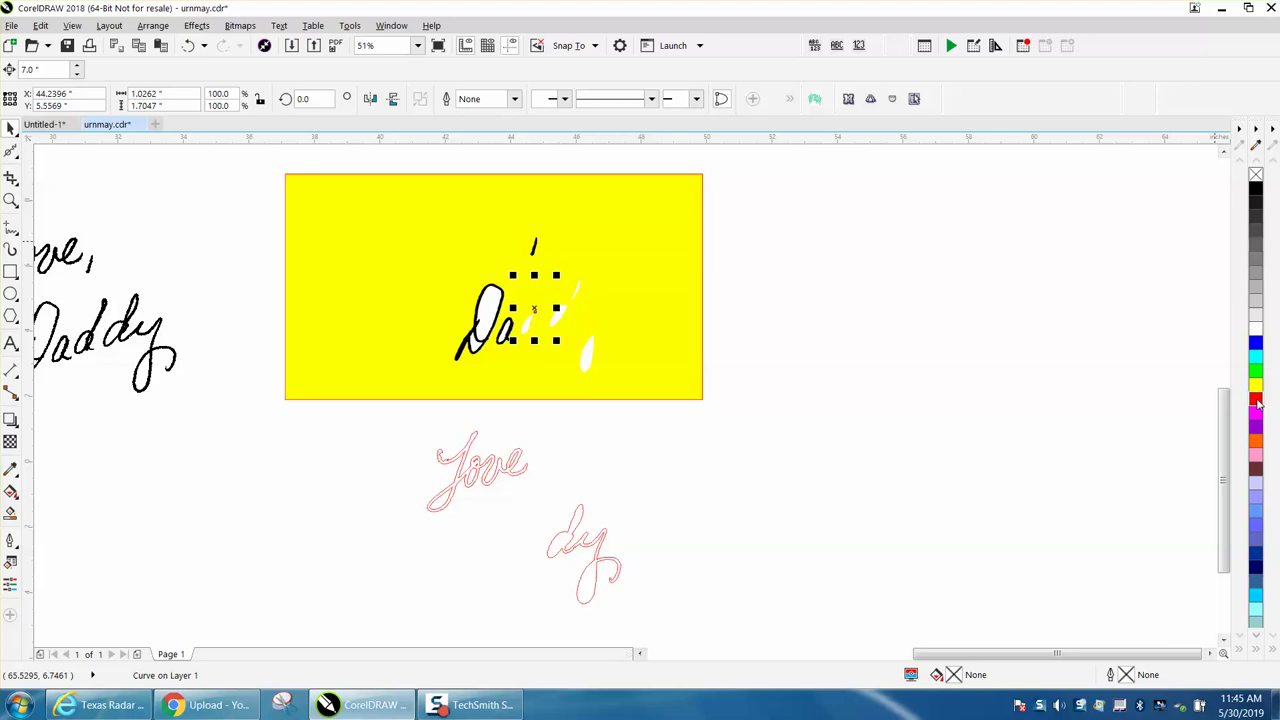
right_click(1258, 404)
key(Down)
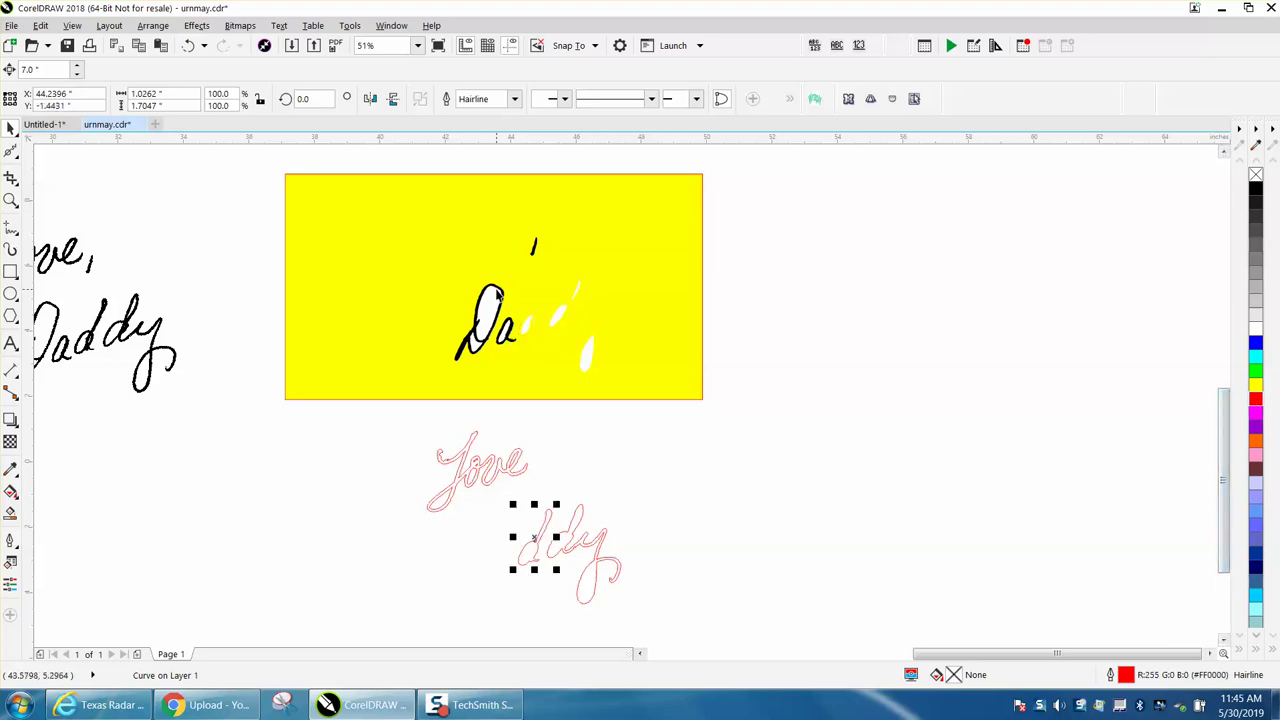
Give the 'D' a black fill and red outline, placing a copy 7 inches lower.
click(497, 291)
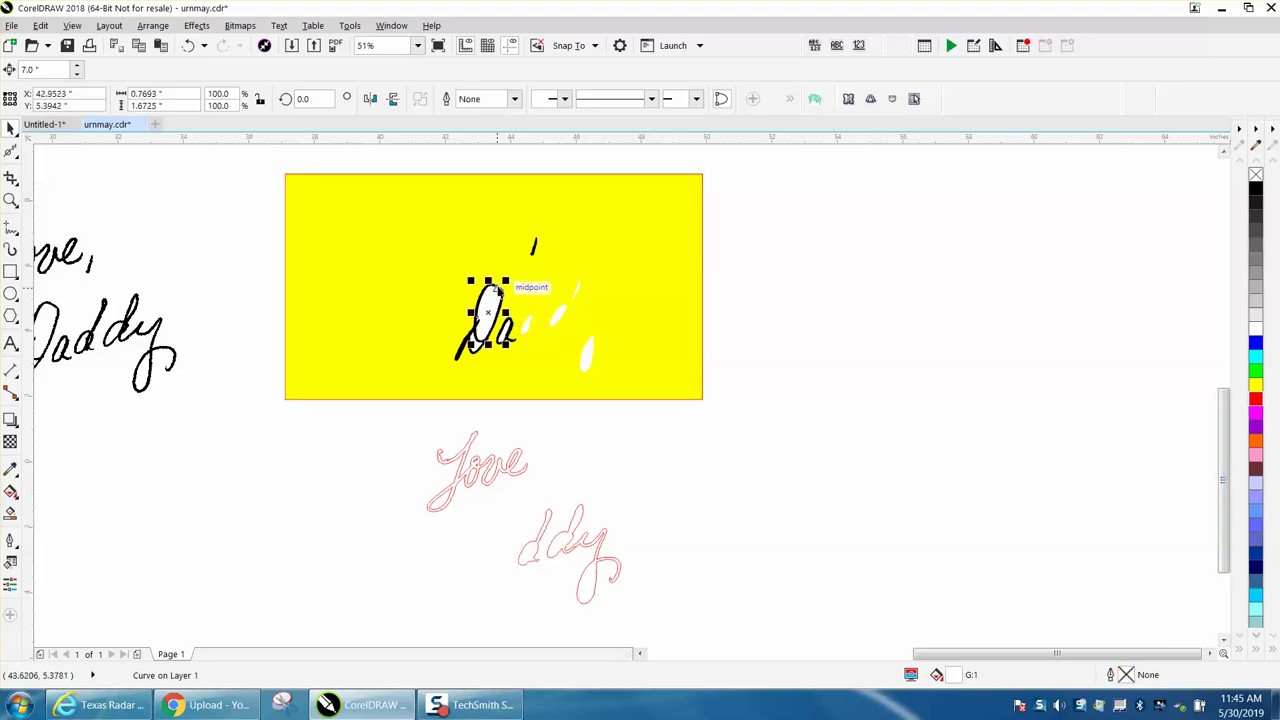
click(1258, 187)
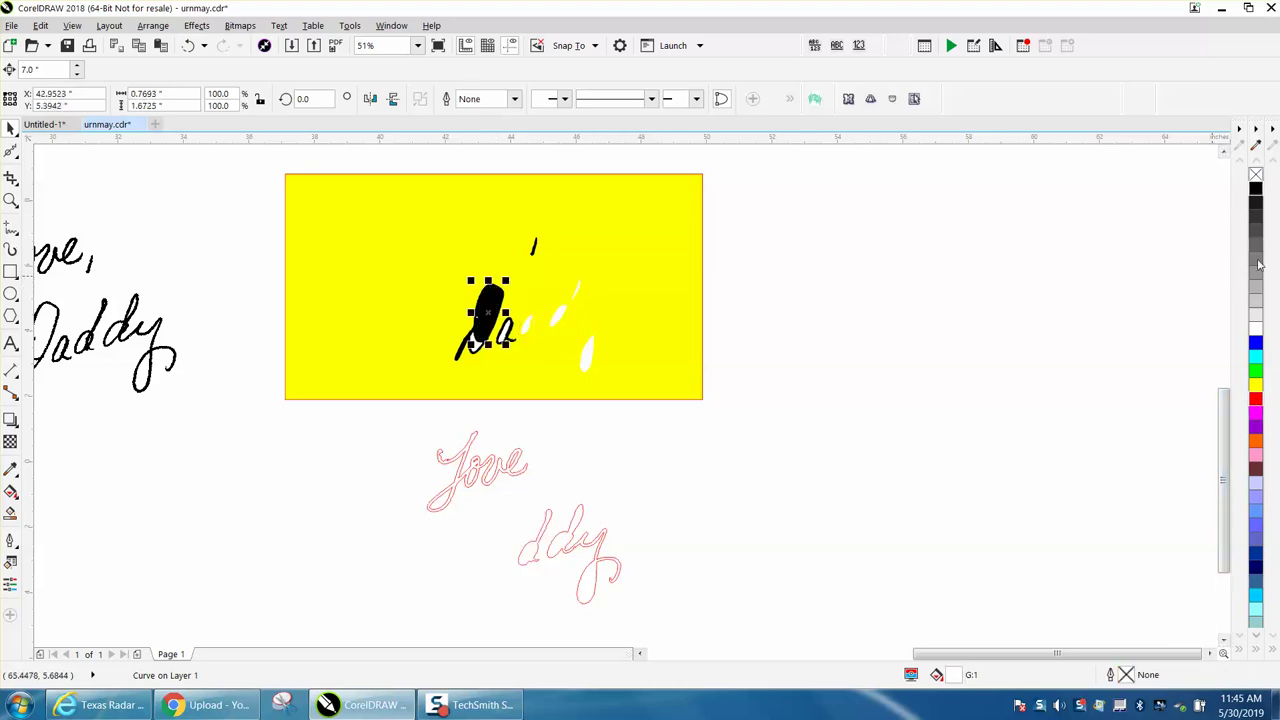
right_click(1256, 401)
key(Tab)
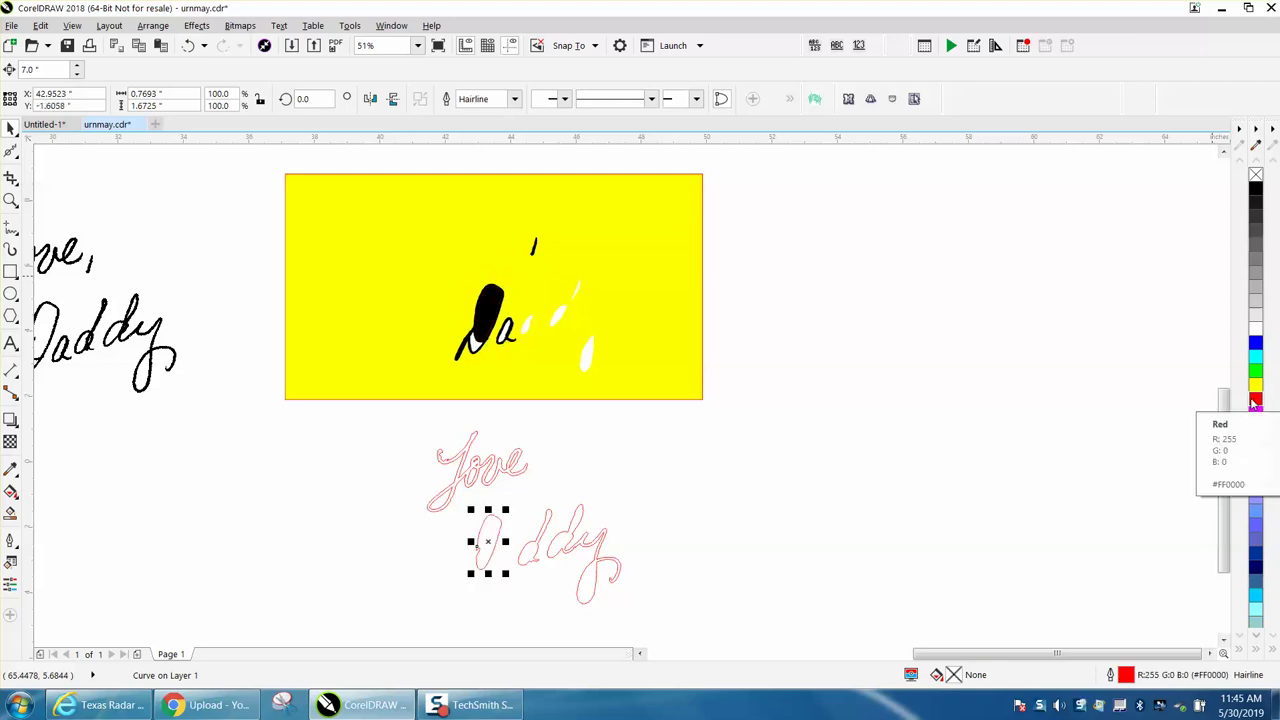
Move the bottom piece of the D below the card as an unfilled red outline.
click(474, 347)
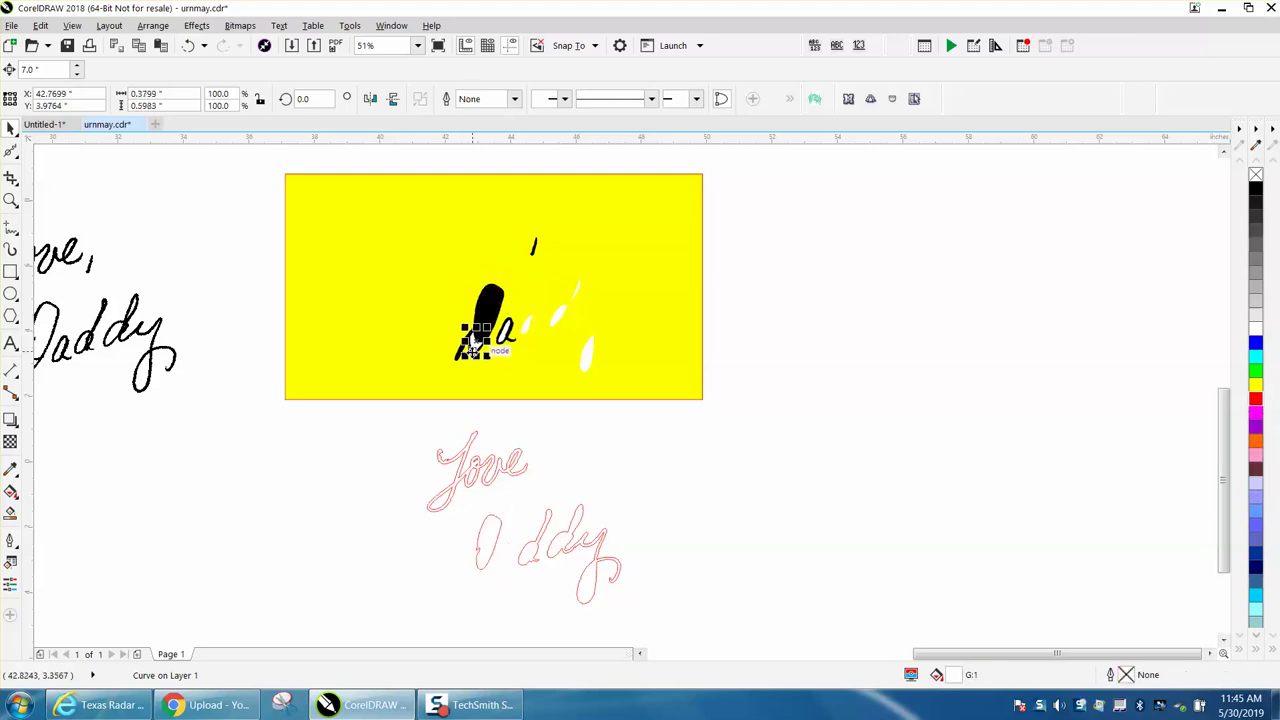
drag(472, 345, 474, 570)
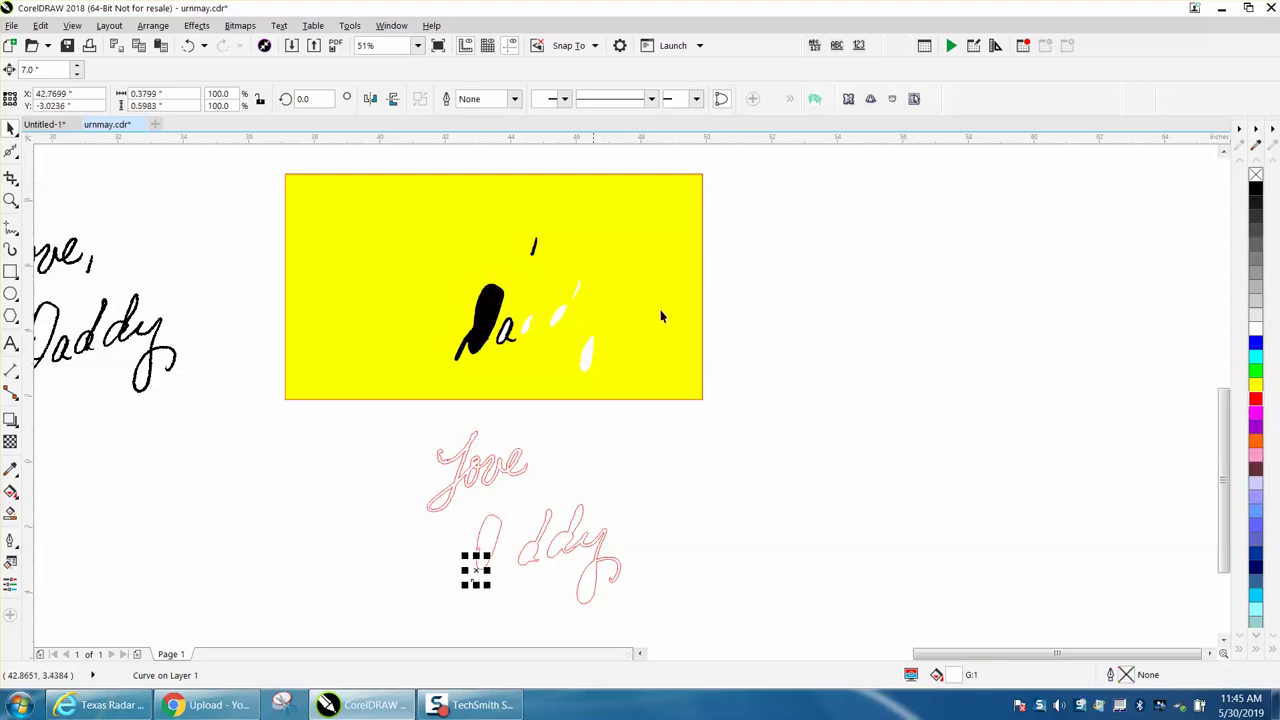
click(1256, 174)
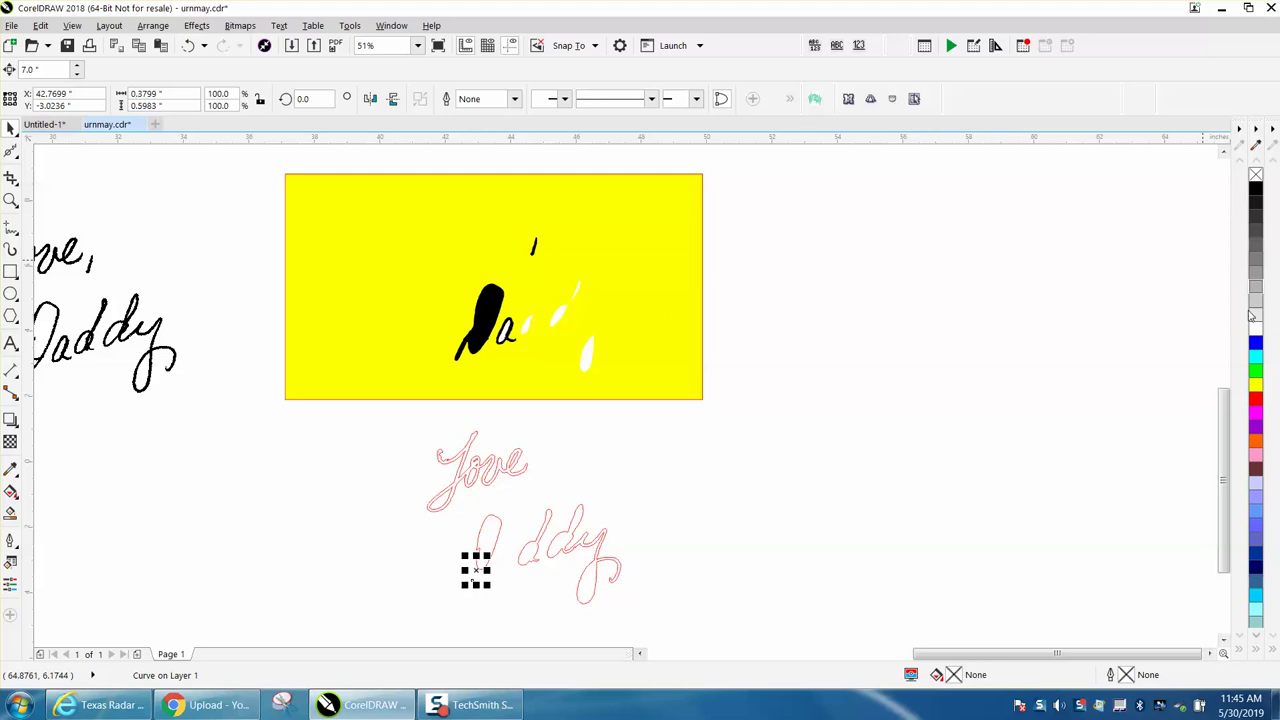
right_click(1255, 399)
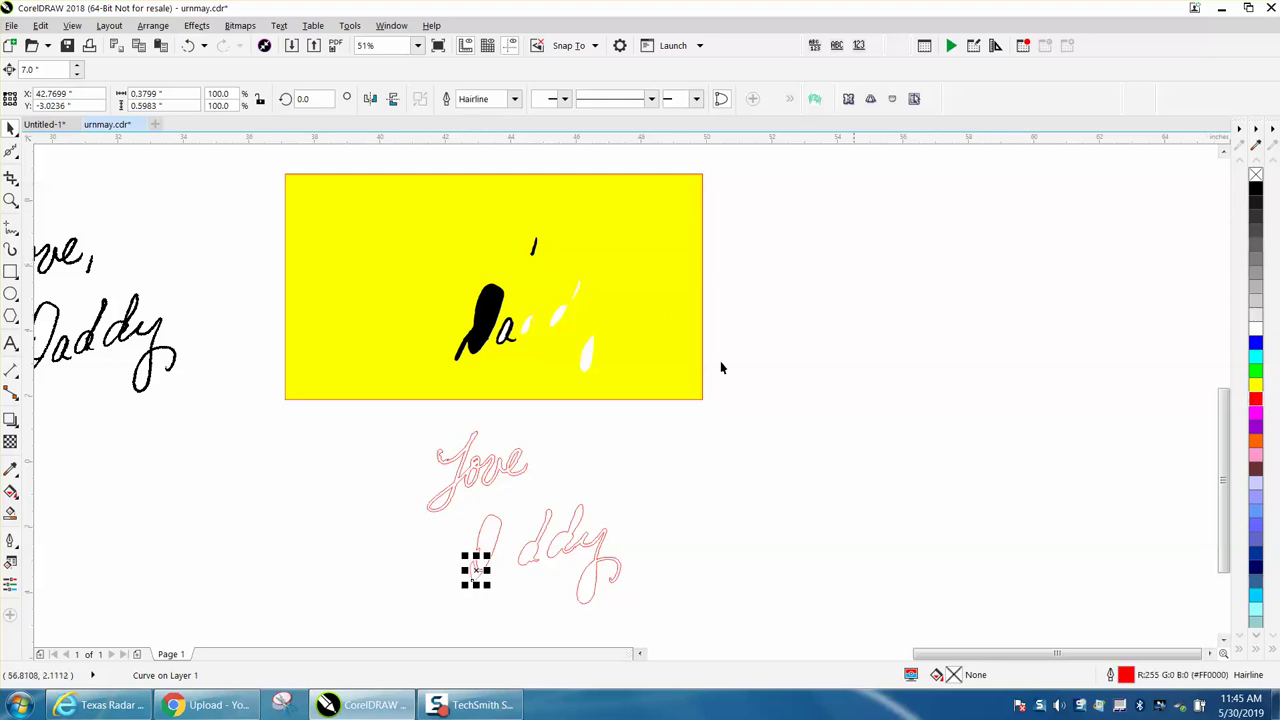
Move the small black stroke onto the 'Daddy' outline as an unfilled red hairline.
click(514, 344)
drag(510, 340, 508, 563)
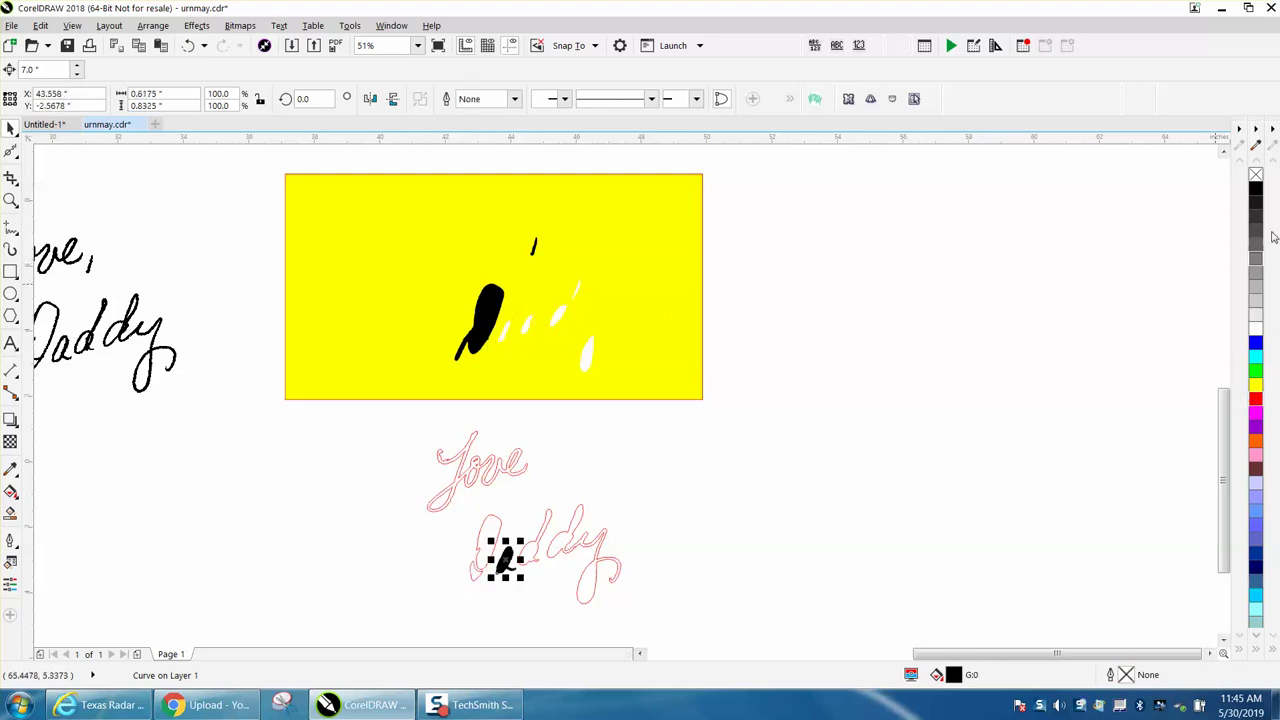
click(1257, 176)
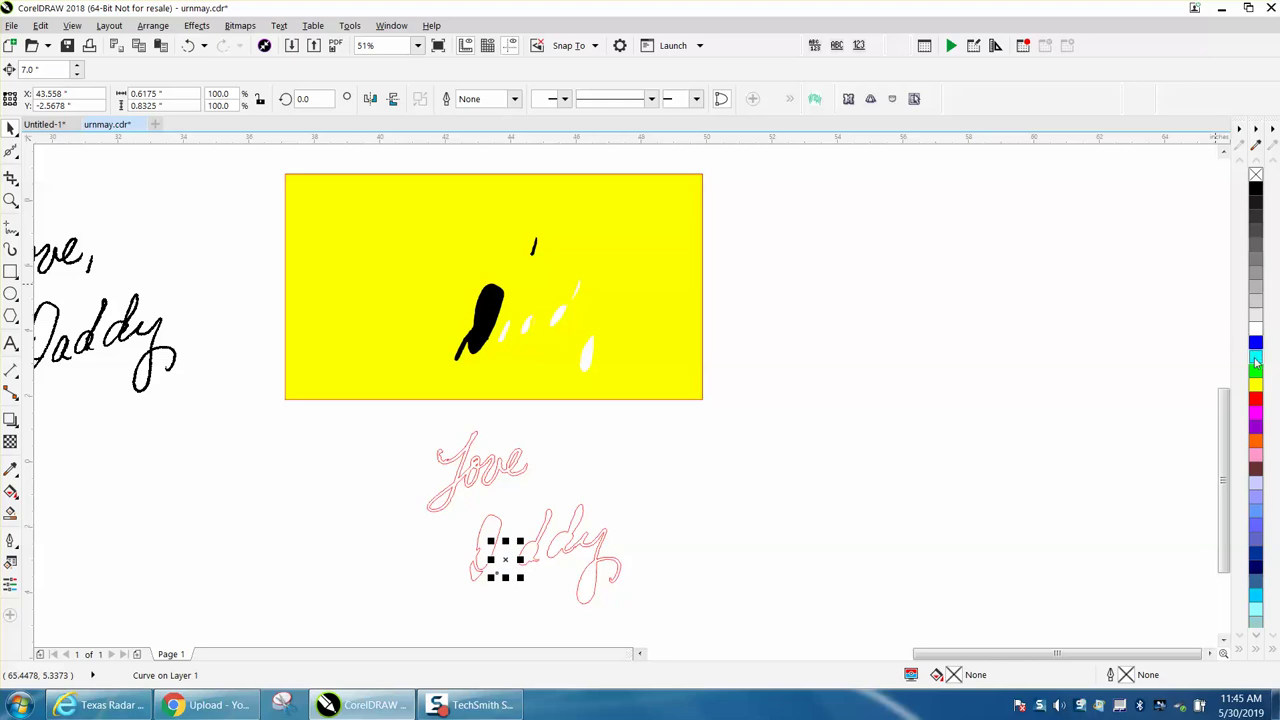
right_click(1255, 399)
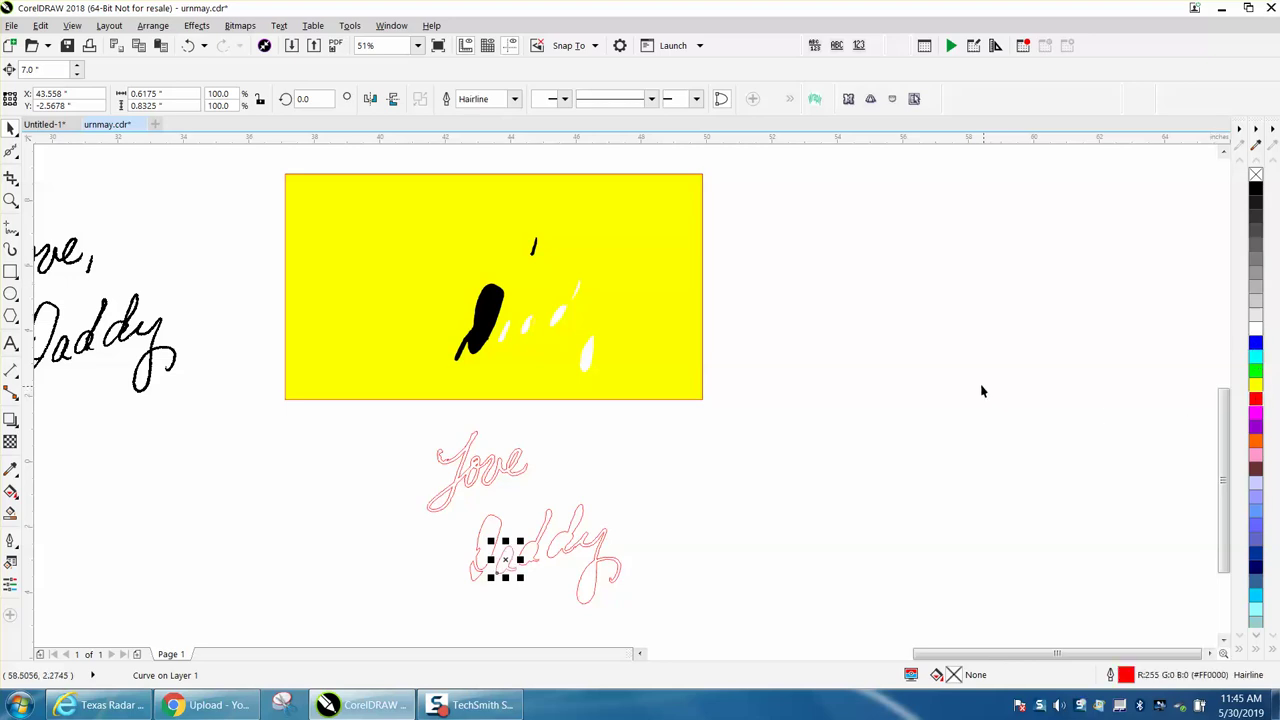
click(780, 366)
Turn the large black stroke into an unfilled red hairline and nudge it 7 inches onto 'Daddy'.
click(493, 297)
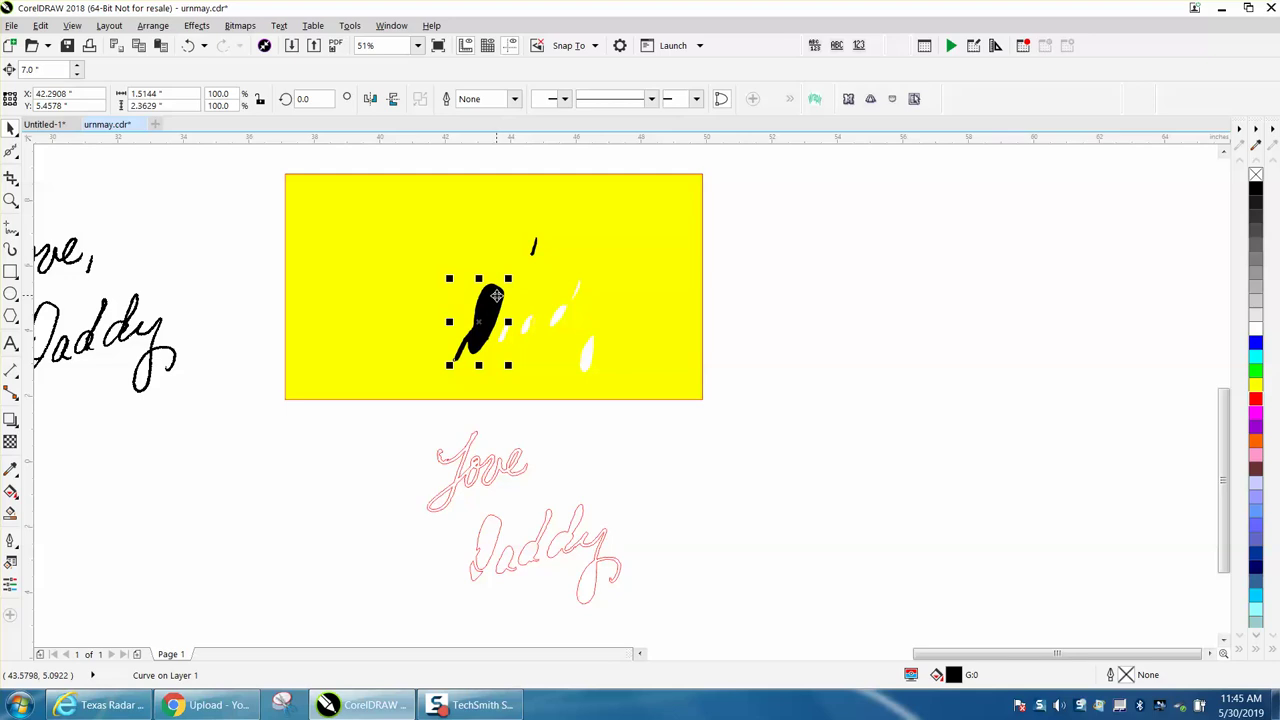
key(Delete)
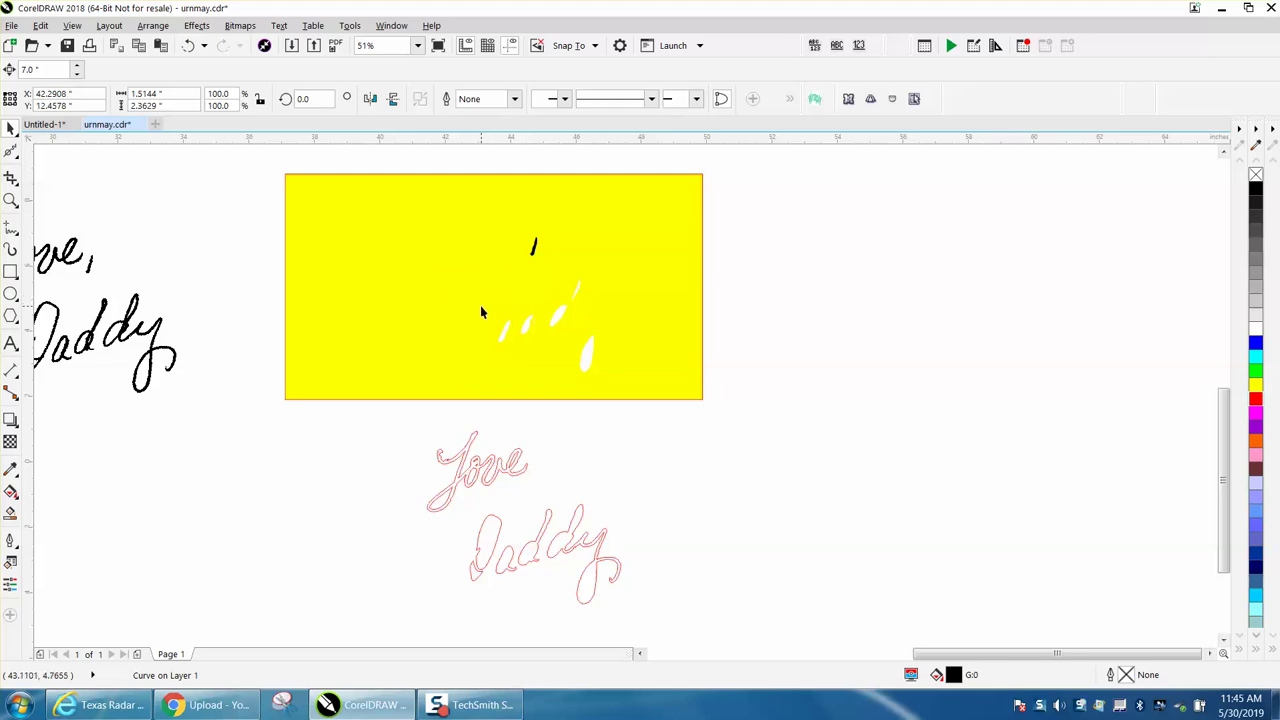
click(188, 45)
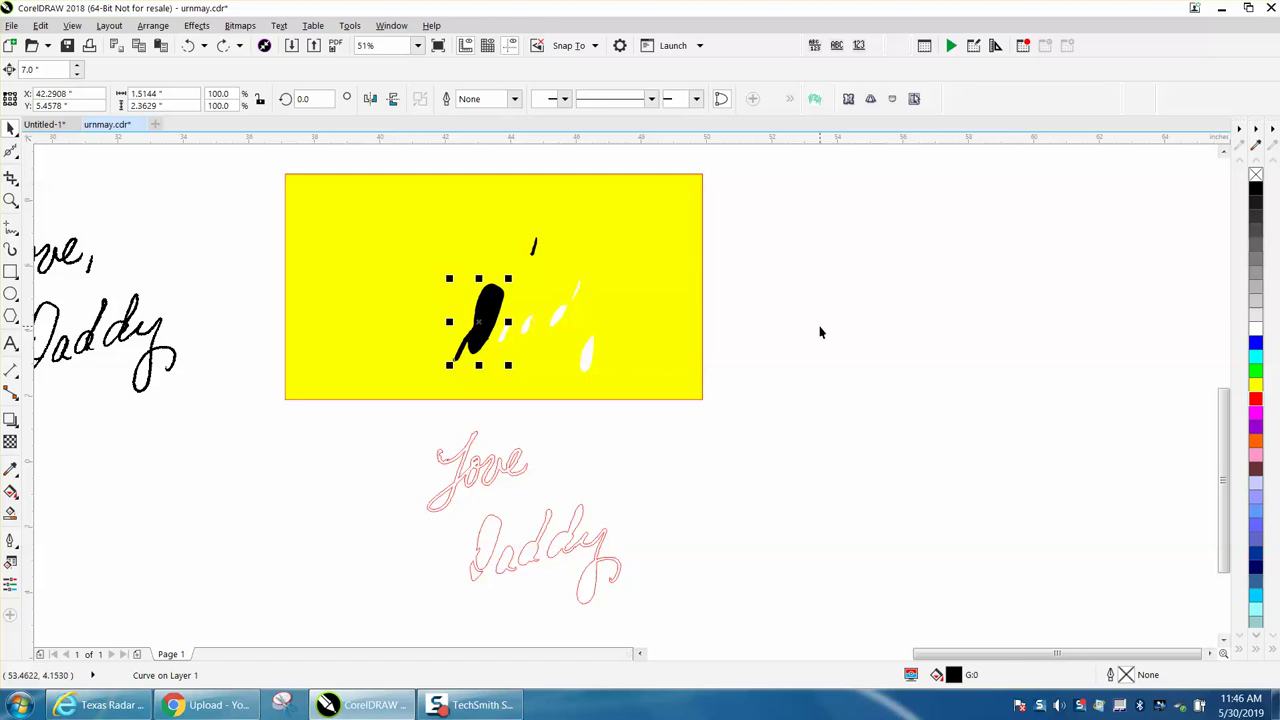
key(Escape)
click(460, 358)
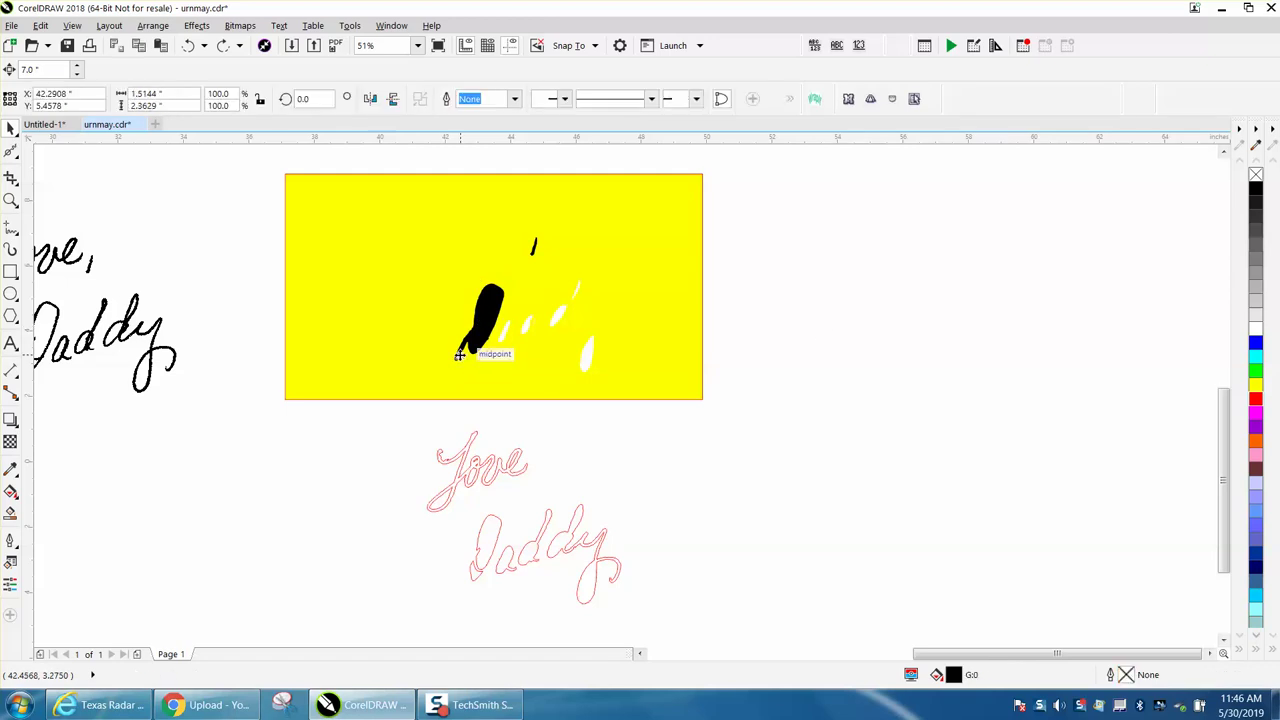
click(860, 371)
click(474, 348)
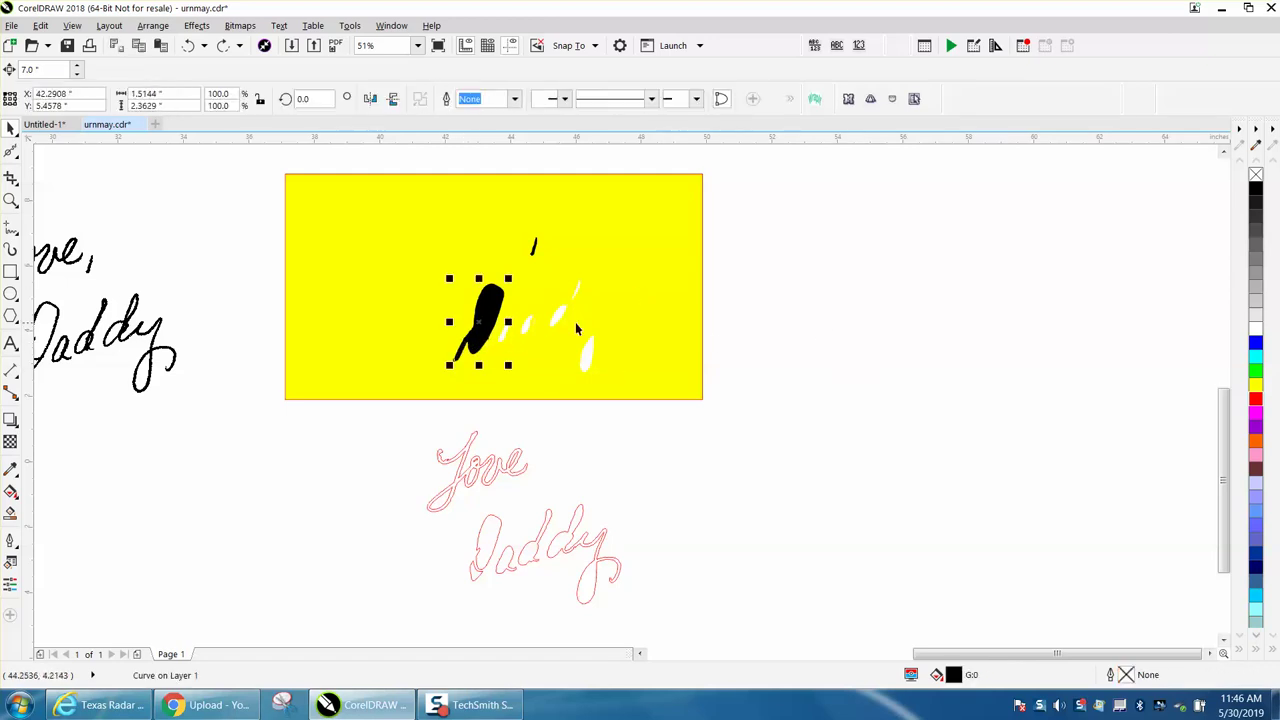
click(1256, 175)
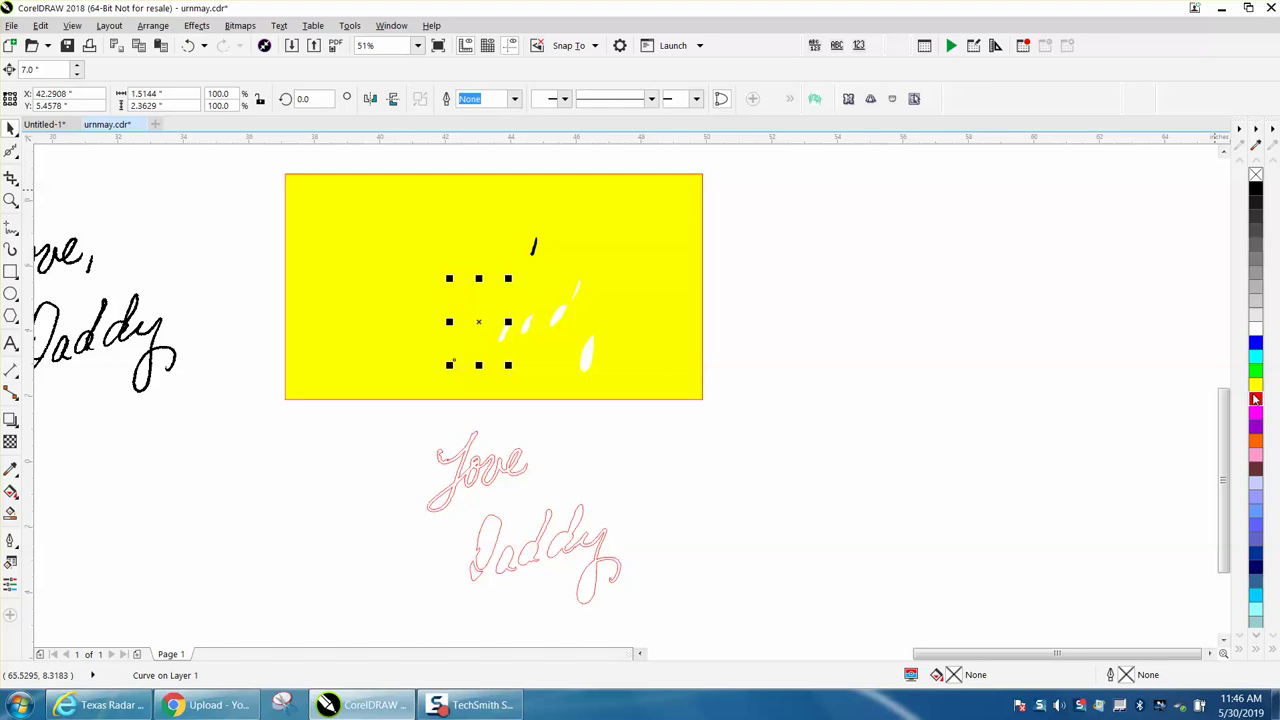
right_click(1256, 400)
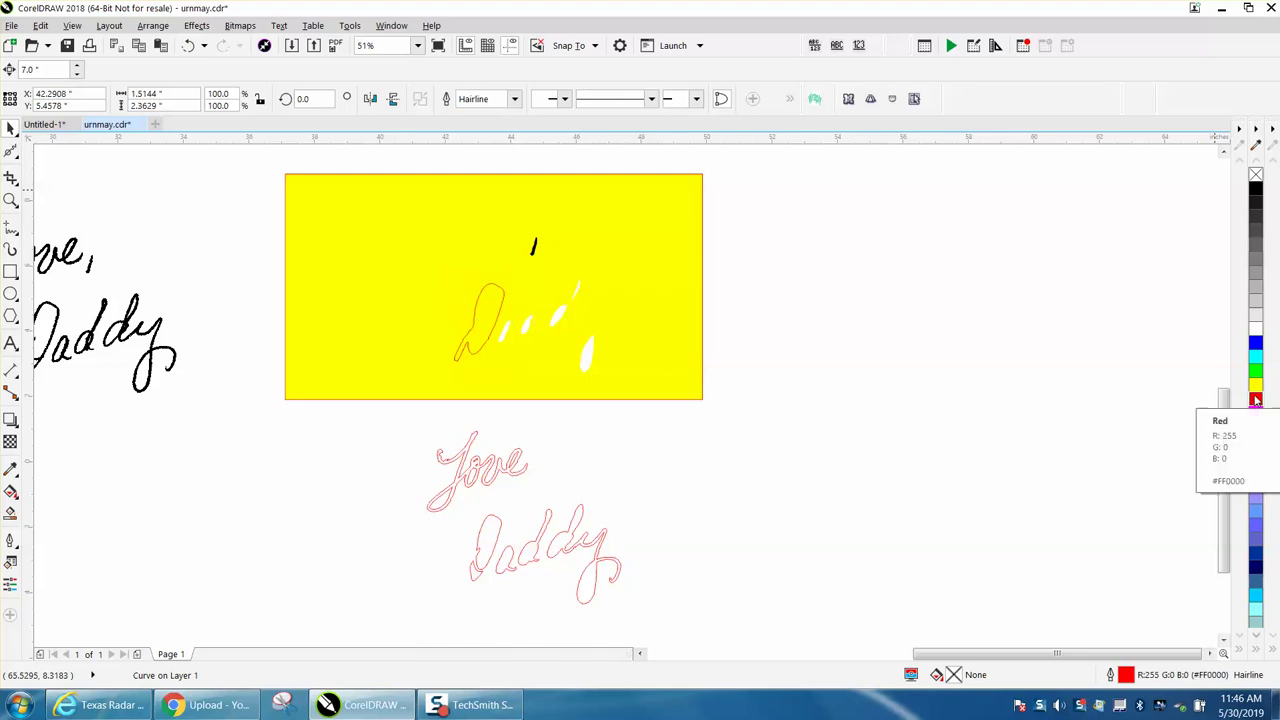
key(Down)
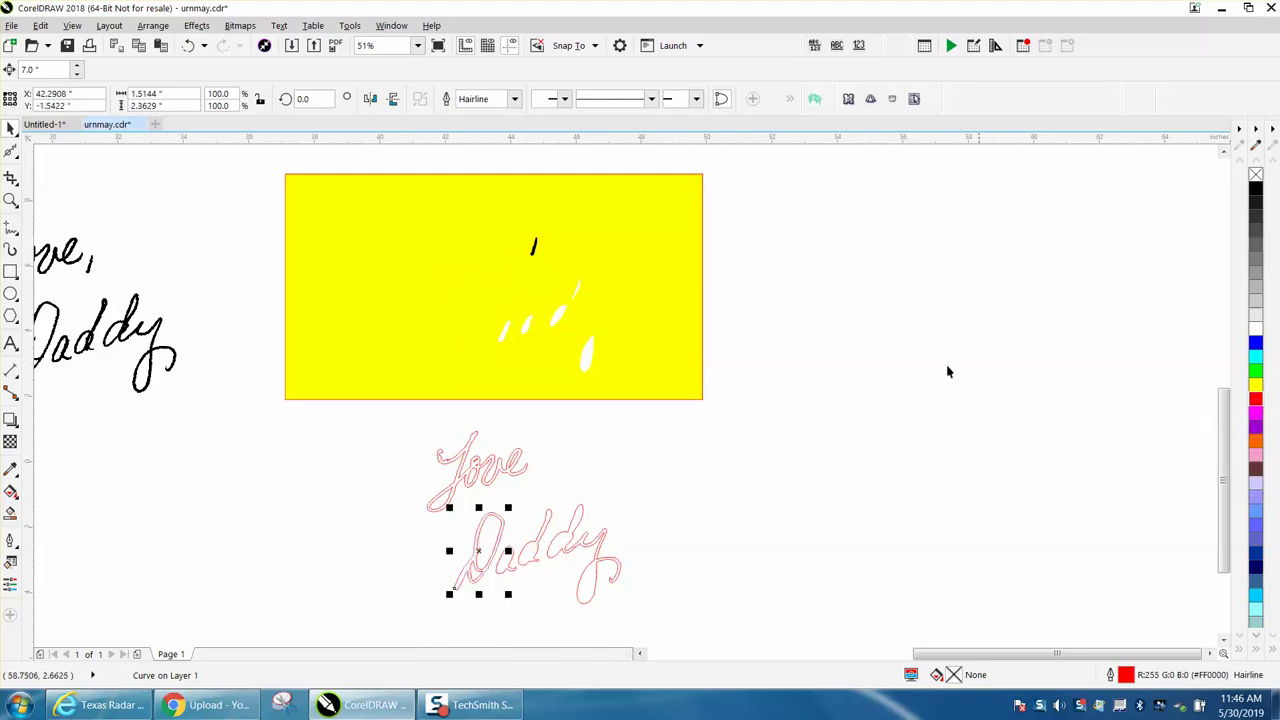
click(536, 248)
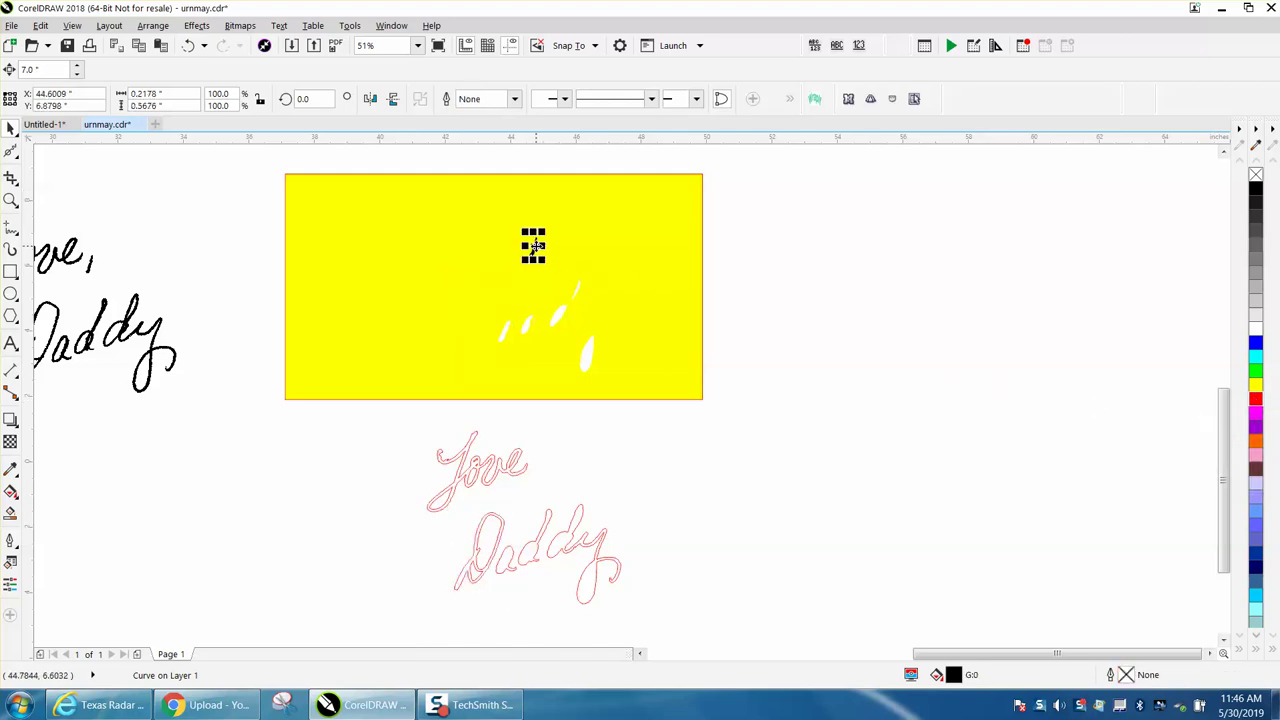
Make the tick an unfilled red hairline and nudge it 7 inches down as the comma after 'Love'.
click(1256, 175)
right_click(1256, 400)
key(Down)
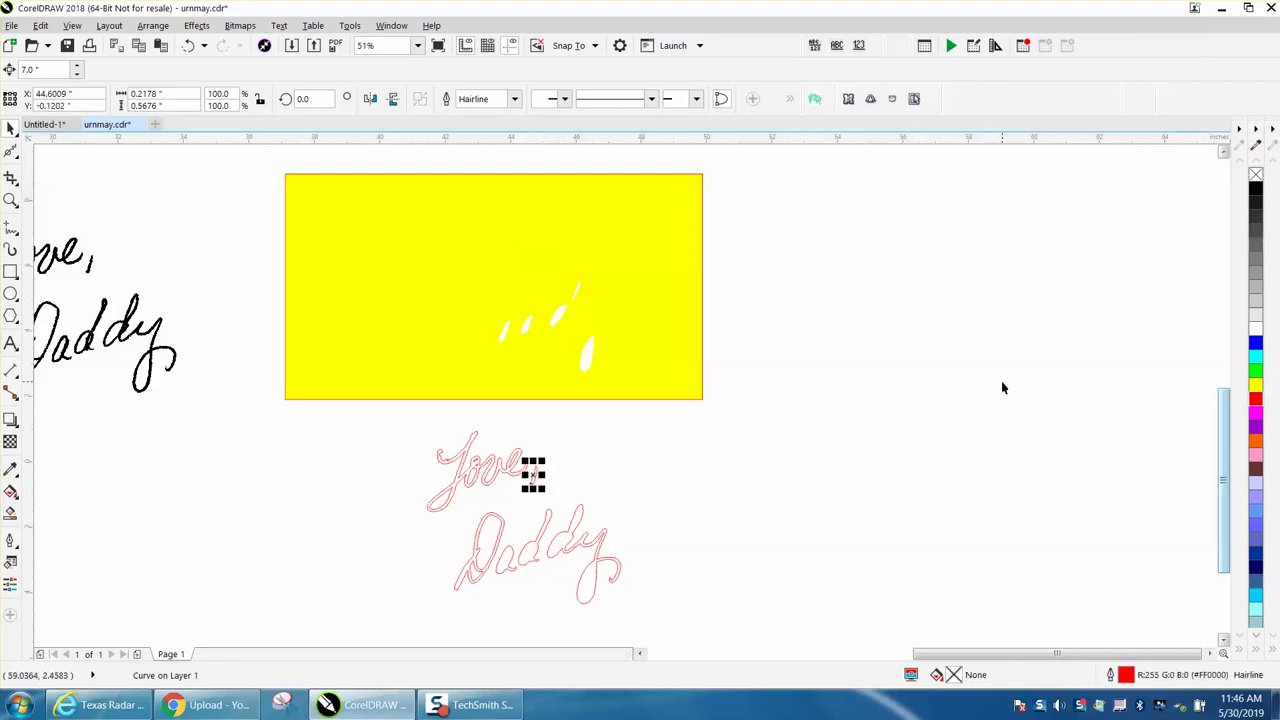
Make the six white strokes unfilled red outlines and nudge them 7 inches down onto 'Daddy'.
drag(769, 256, 453, 395)
click(1256, 176)
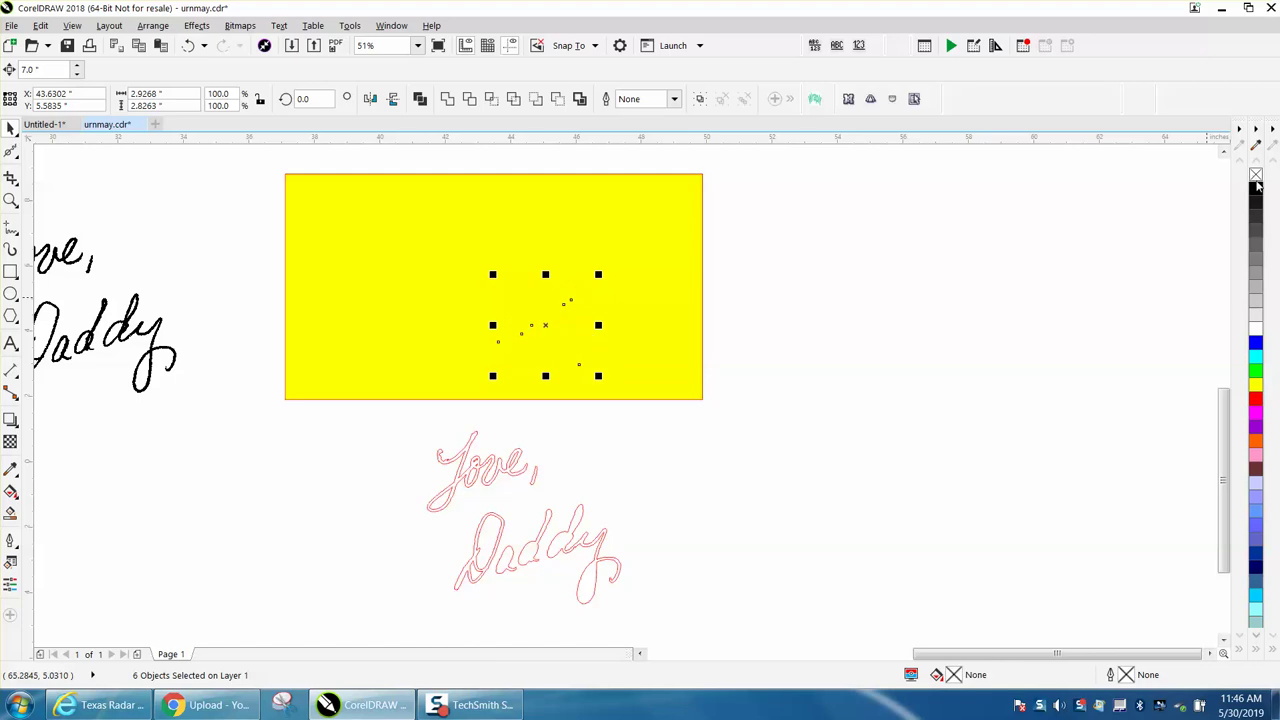
right_click(1255, 399)
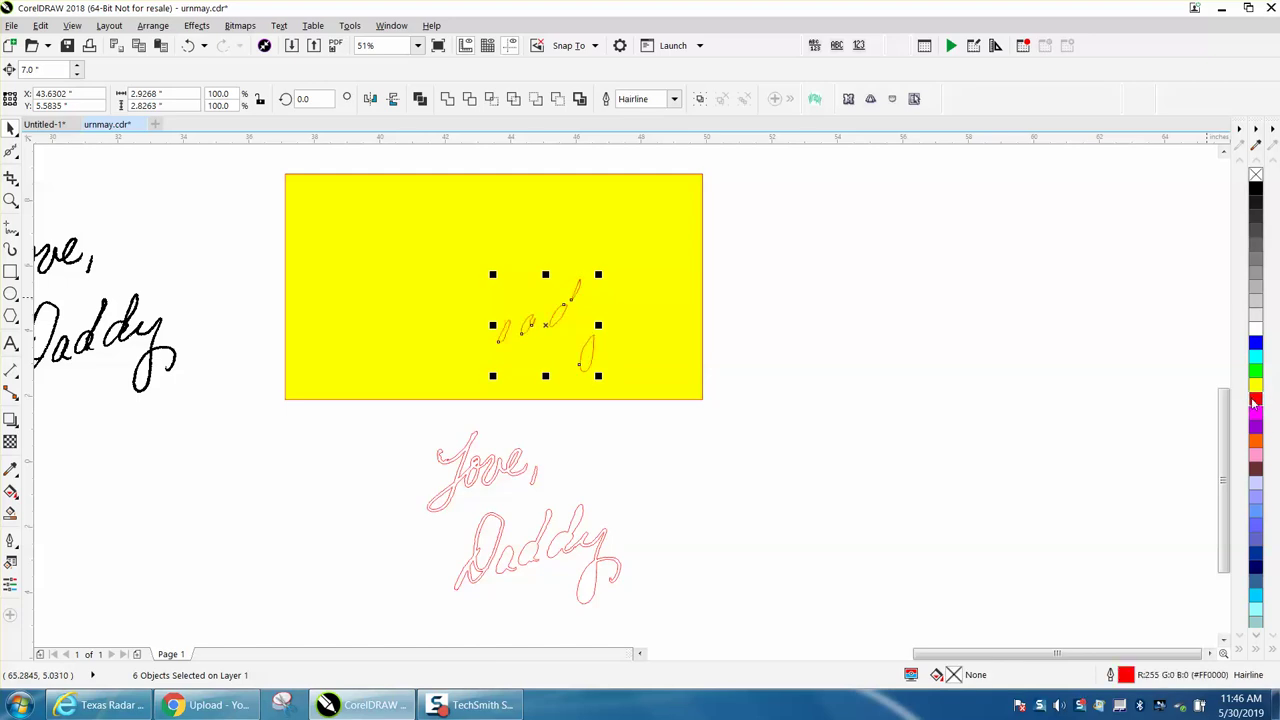
key(Down)
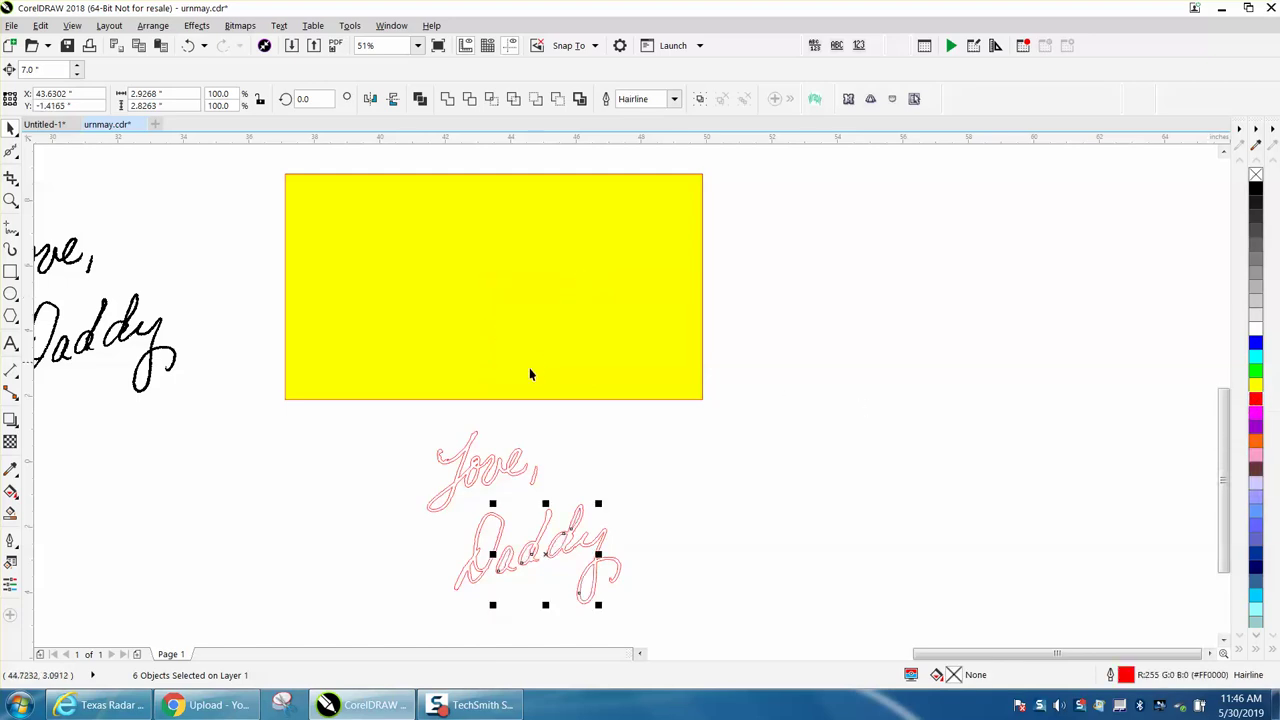
Smart Fill 'Love', the comma, and Daddy's D, a, d and dy with solid black.
click(10, 200)
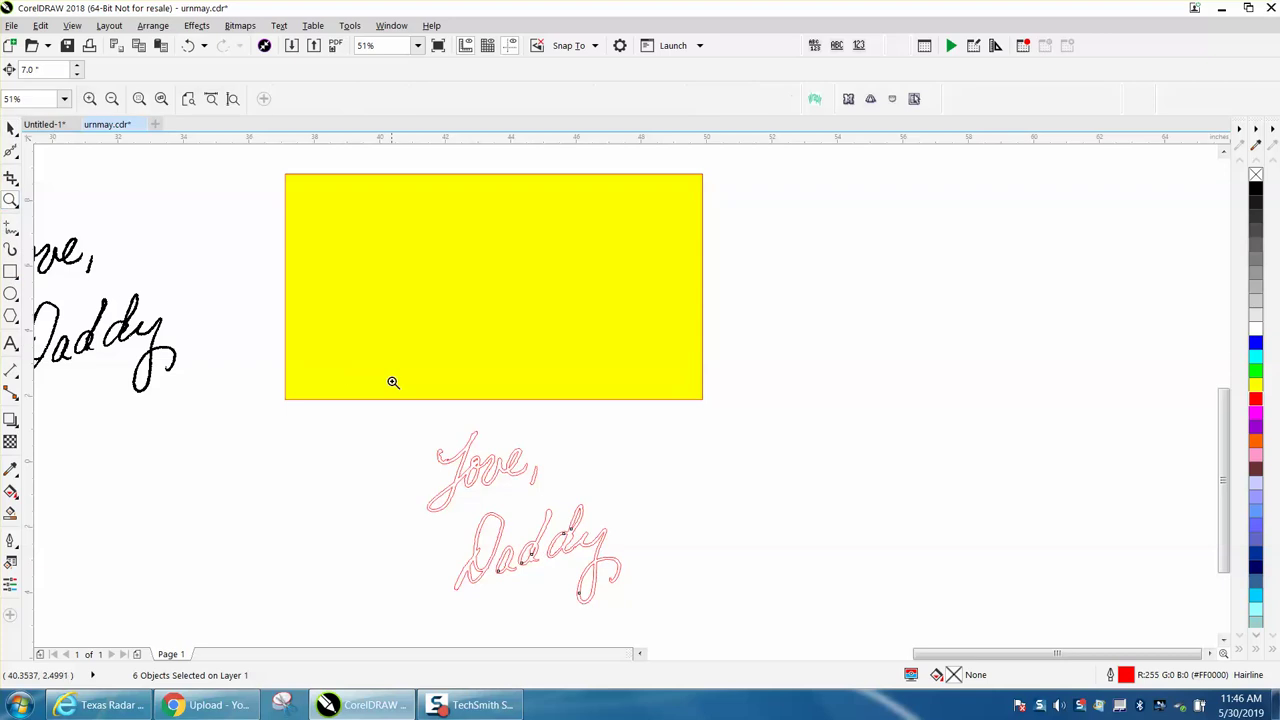
scroll(750, 598, up, 3)
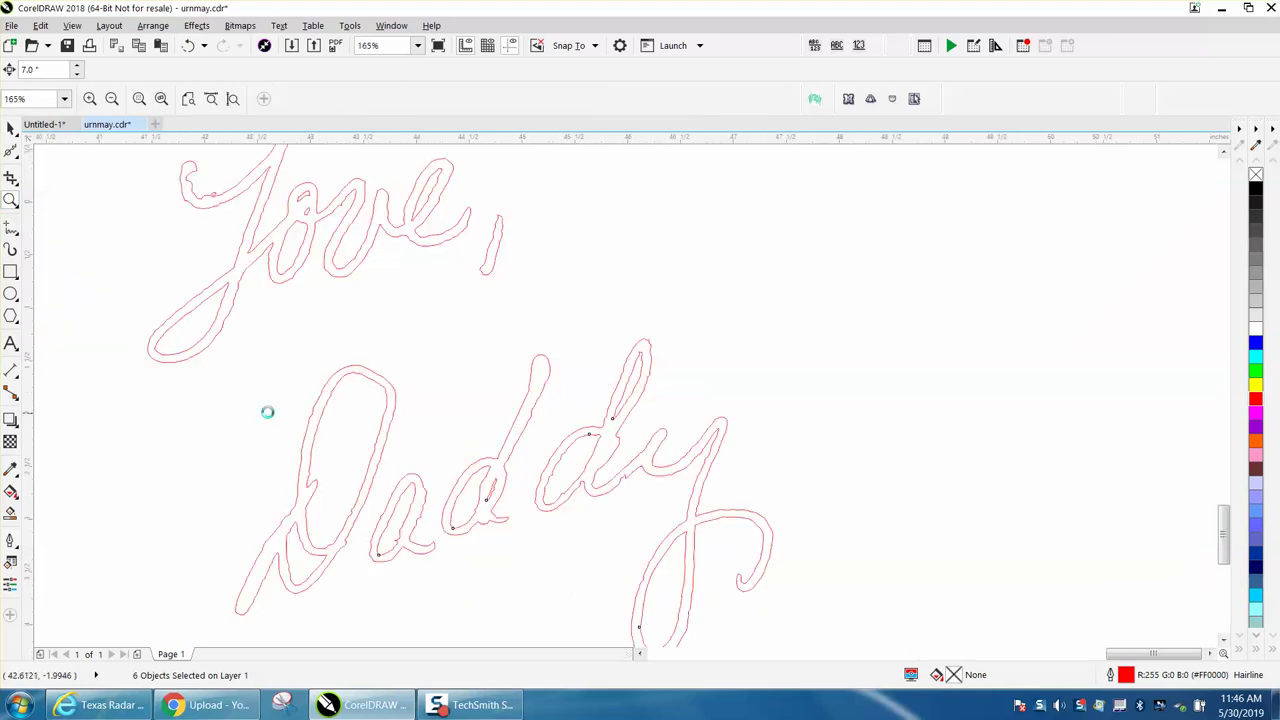
scroll(268, 410, down, 2)
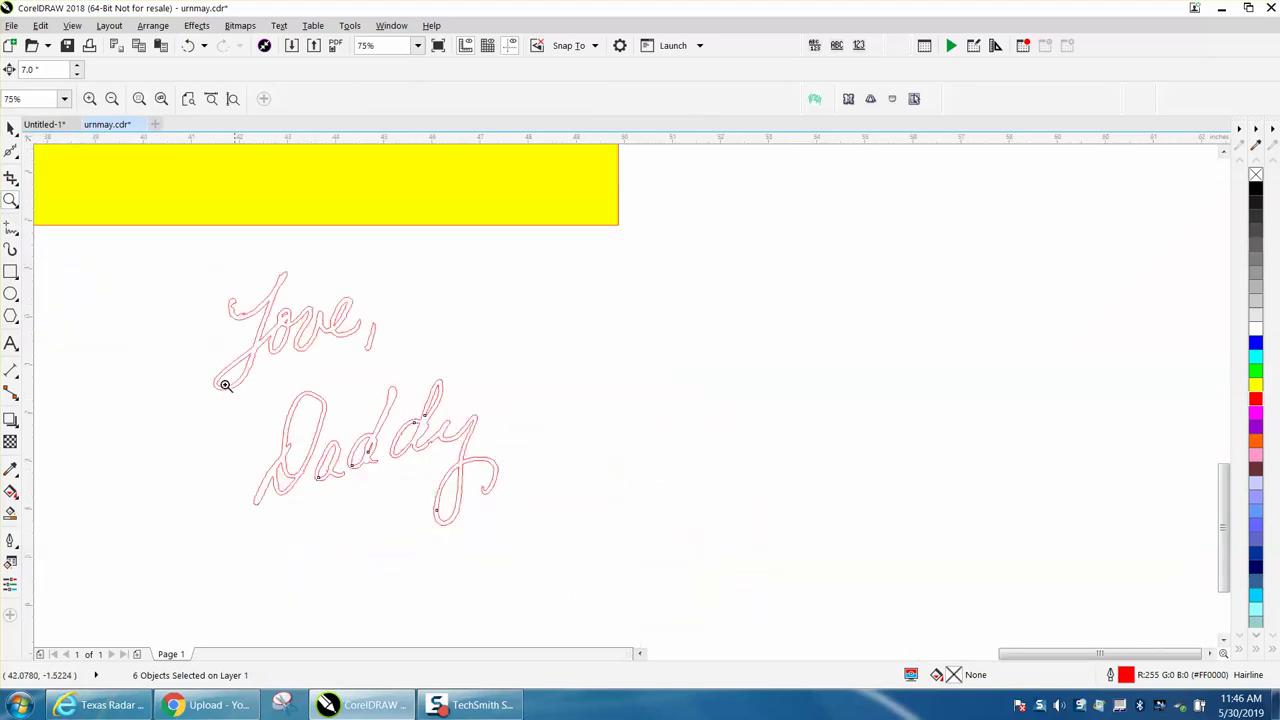
click(10, 513)
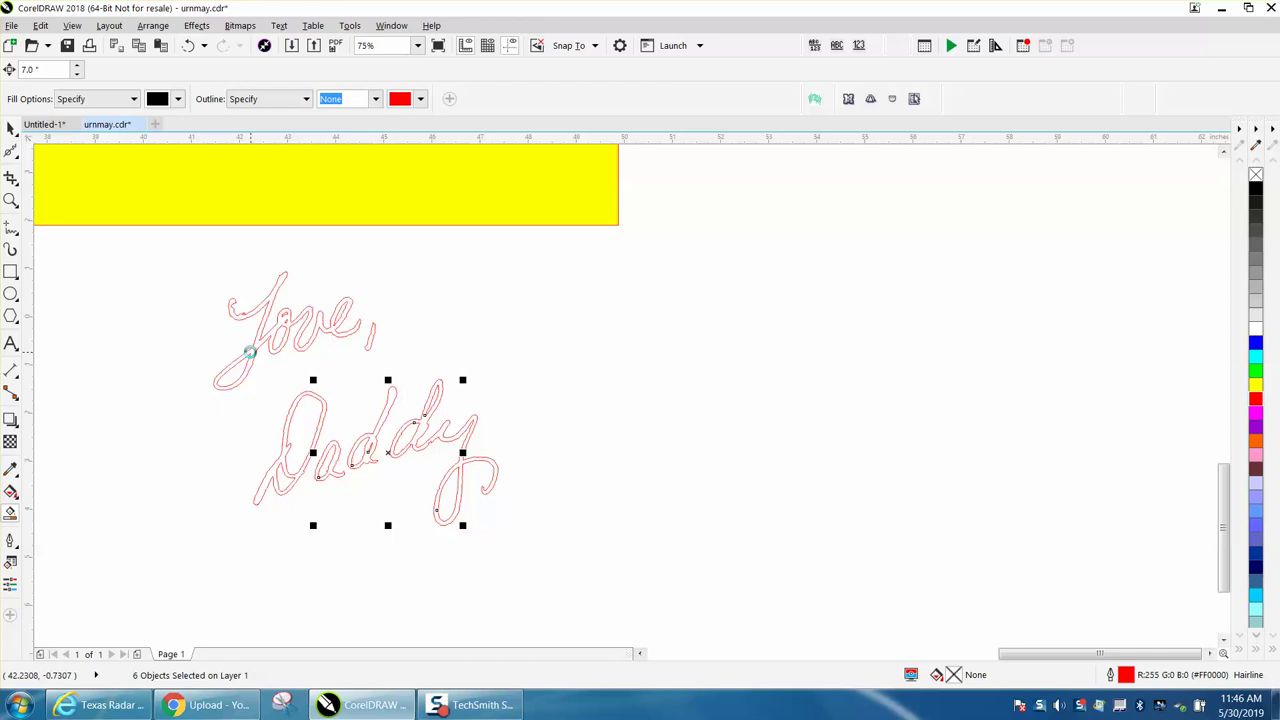
click(250, 352)
click(322, 399)
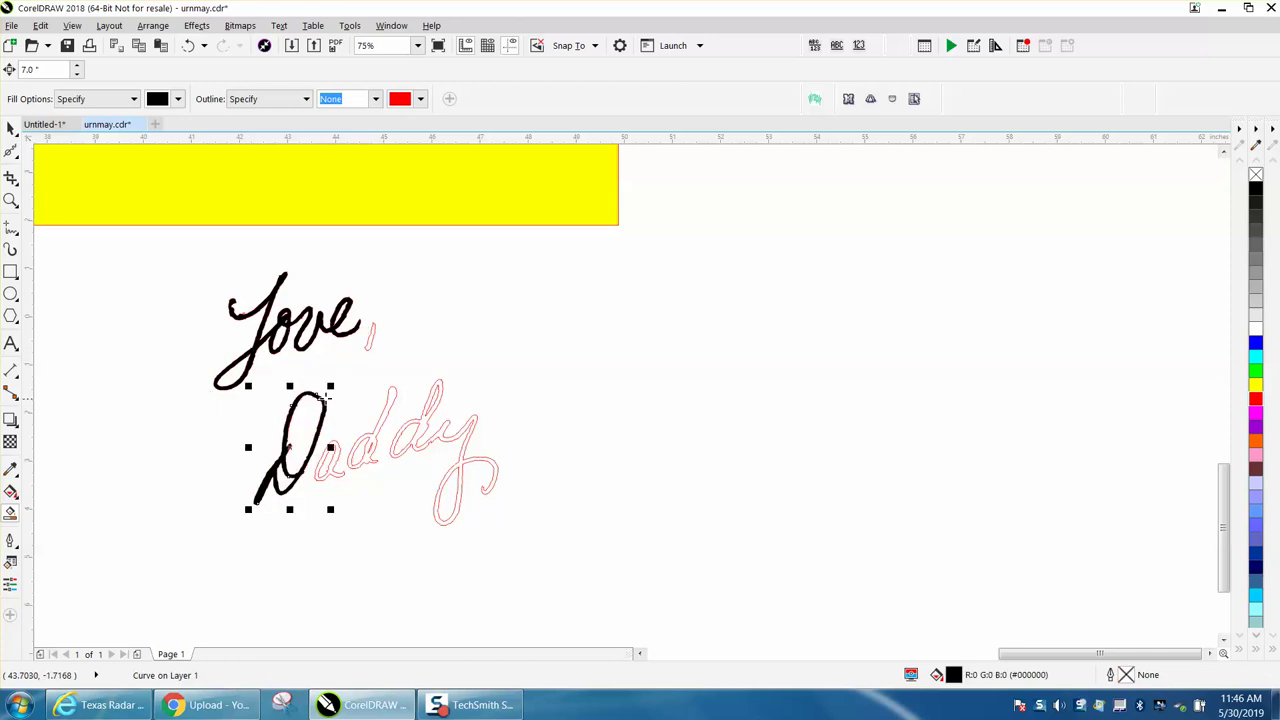
click(369, 341)
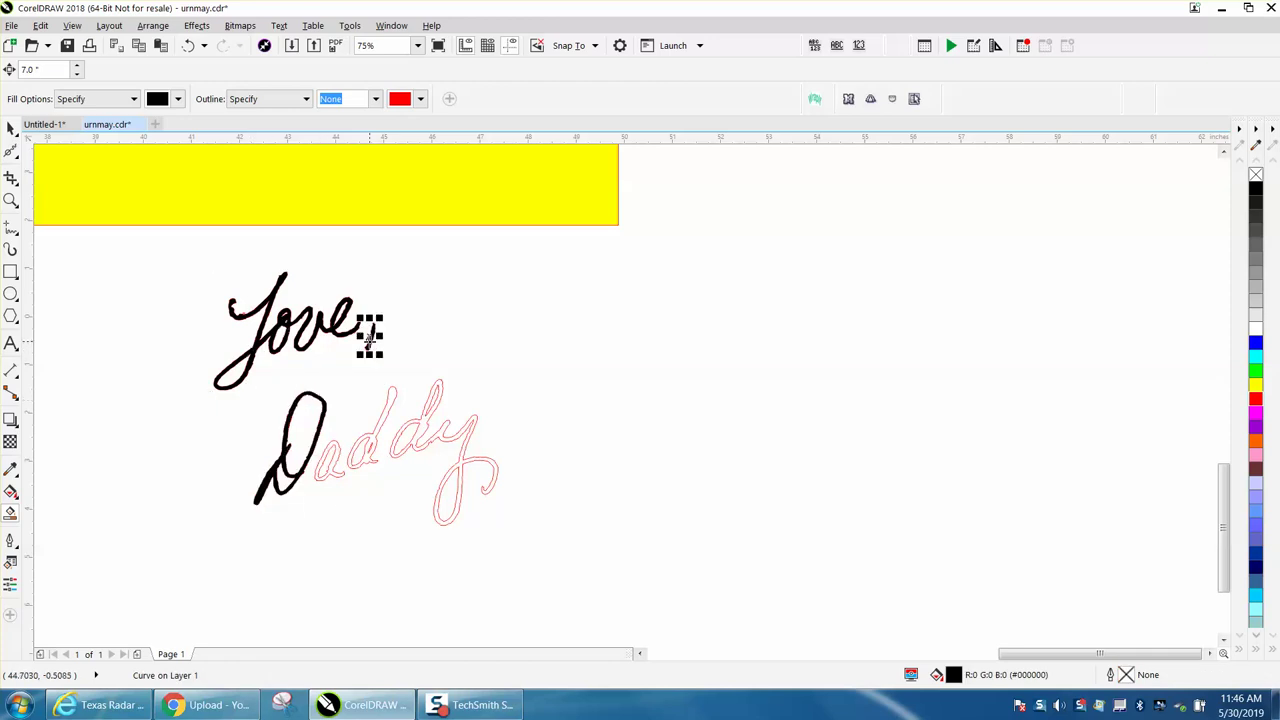
click(344, 450)
click(376, 427)
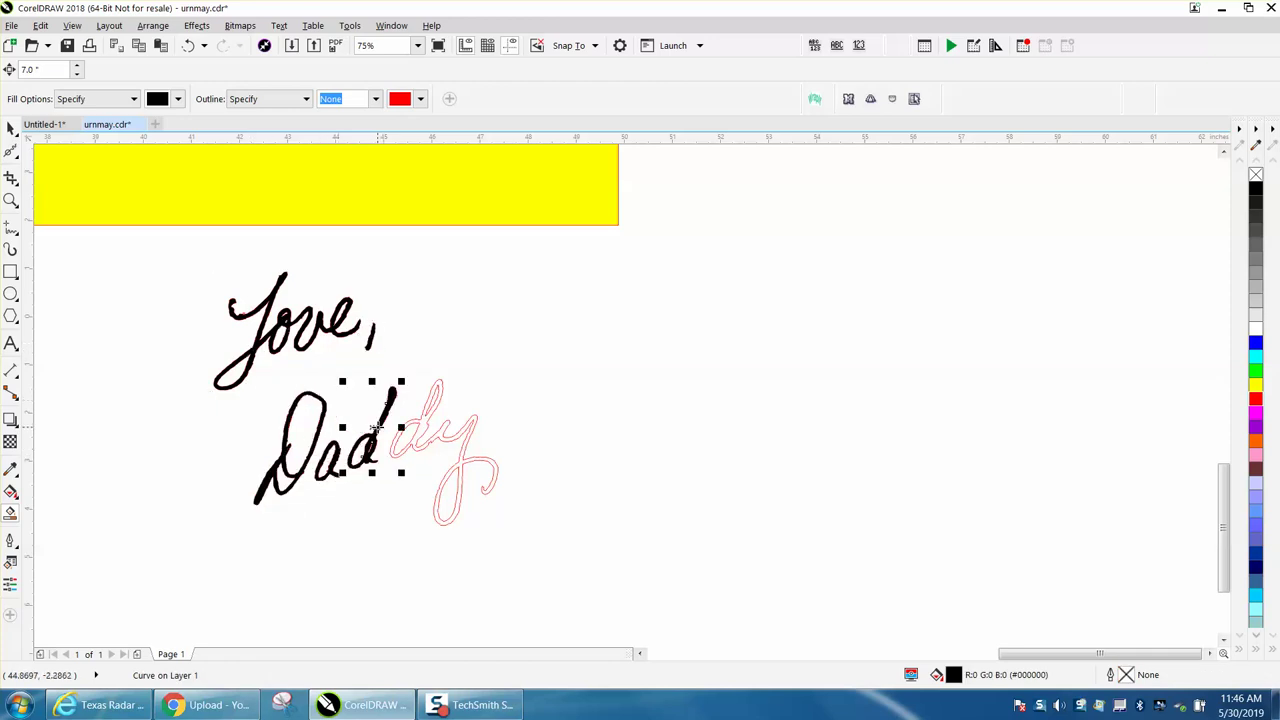
click(422, 425)
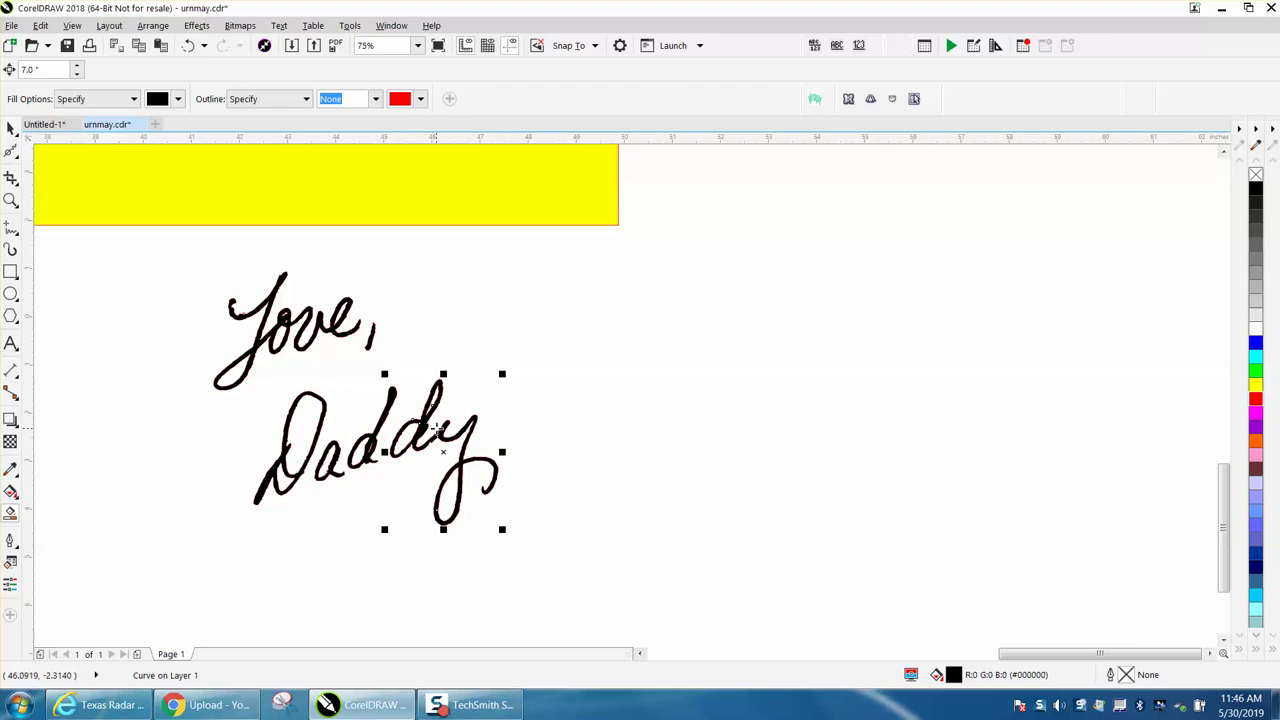
Select the 26 'Love, Daddy' signature pieces and remove their outline.
click(11, 128)
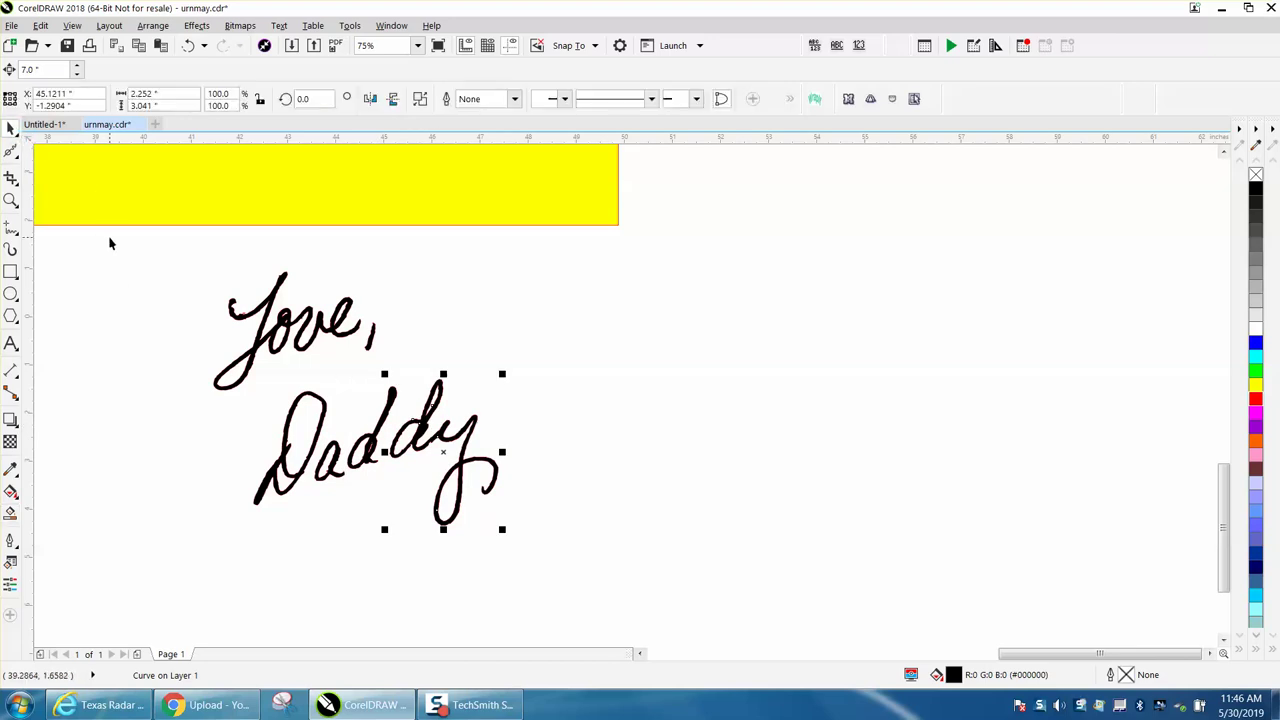
drag(111, 248, 660, 575)
key(ctrl+k)
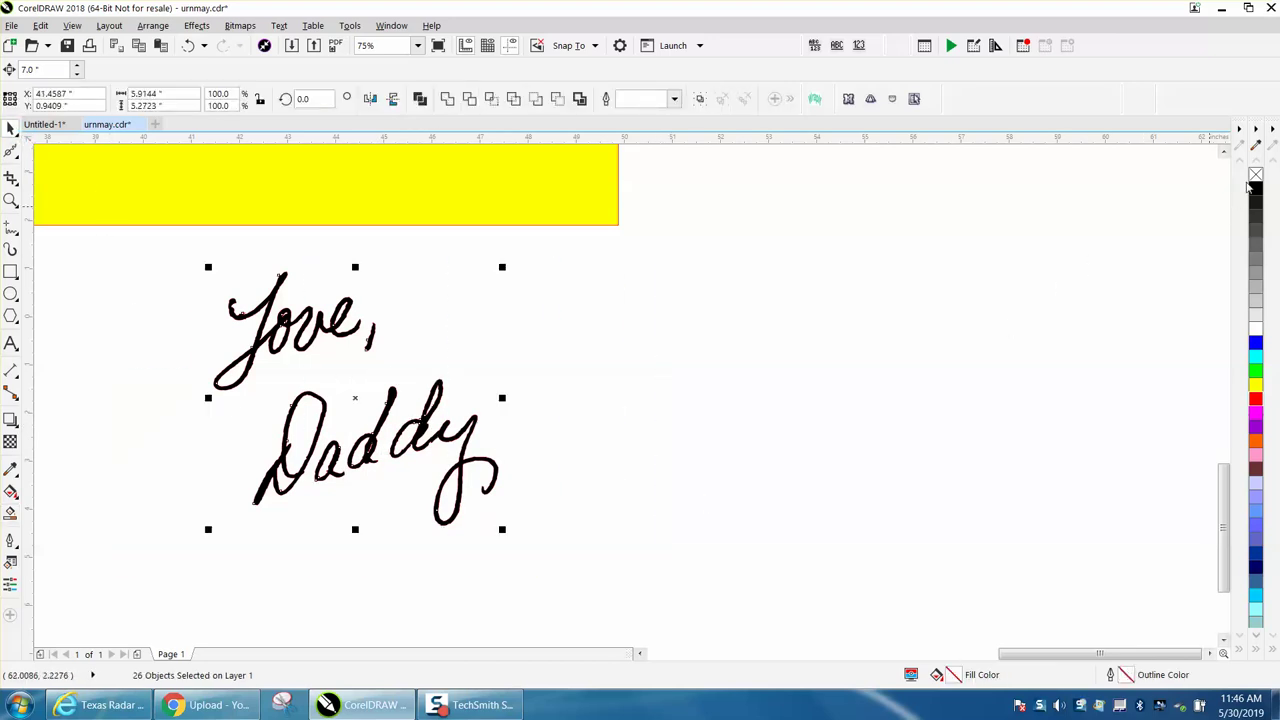
right_click(1256, 176)
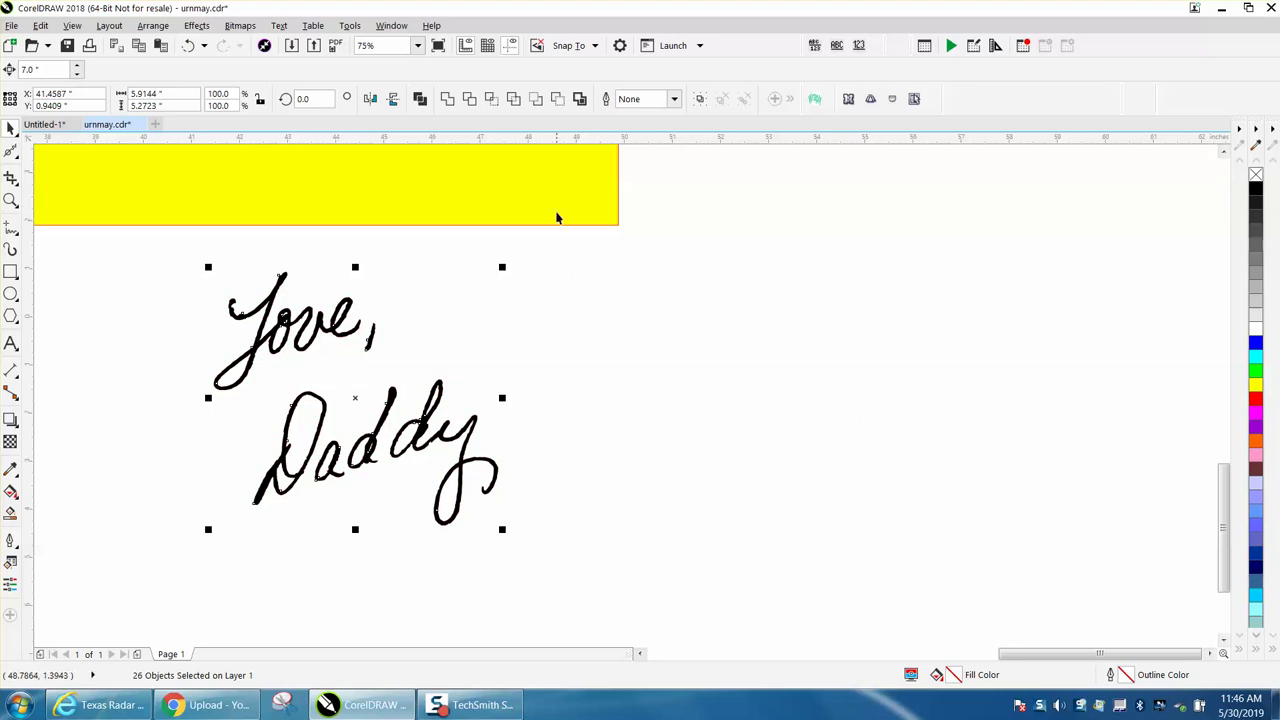
Move the yellow rectangle under the 'Love, Daddy' handwriting and zoom out to see everything.
drag(558, 218, 628, 554)
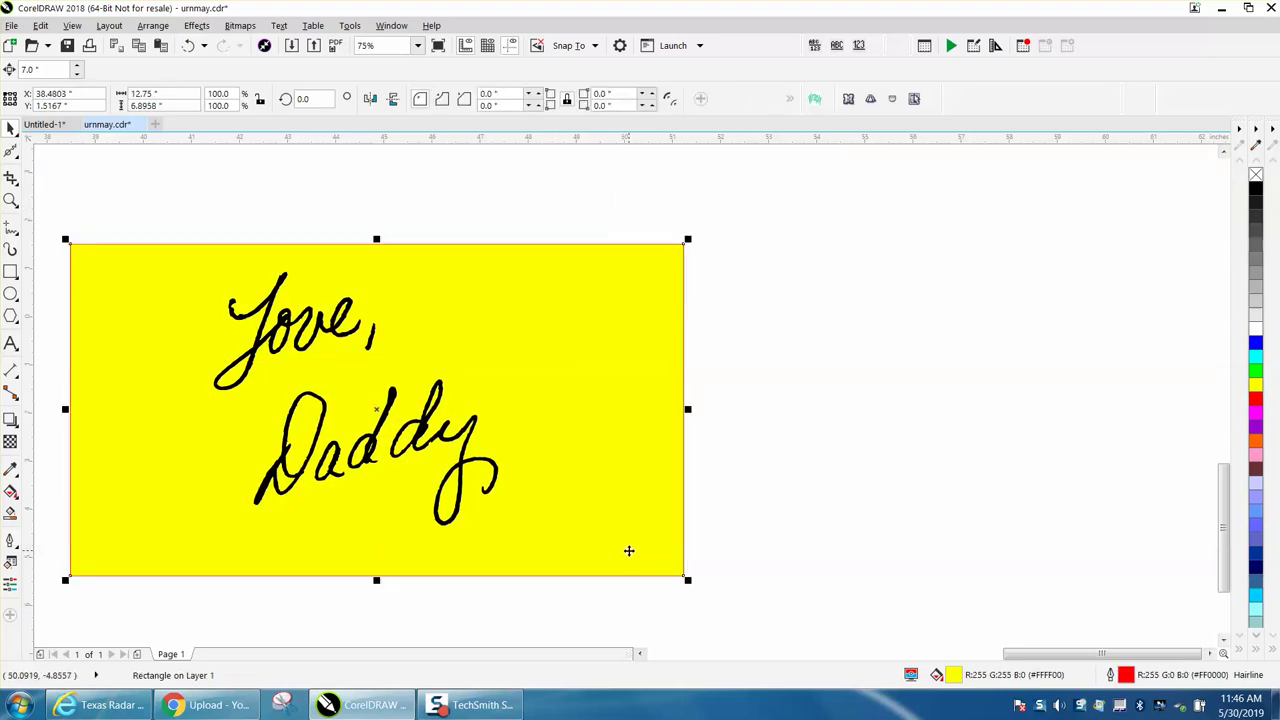
scroll(693, 475, down, 2)
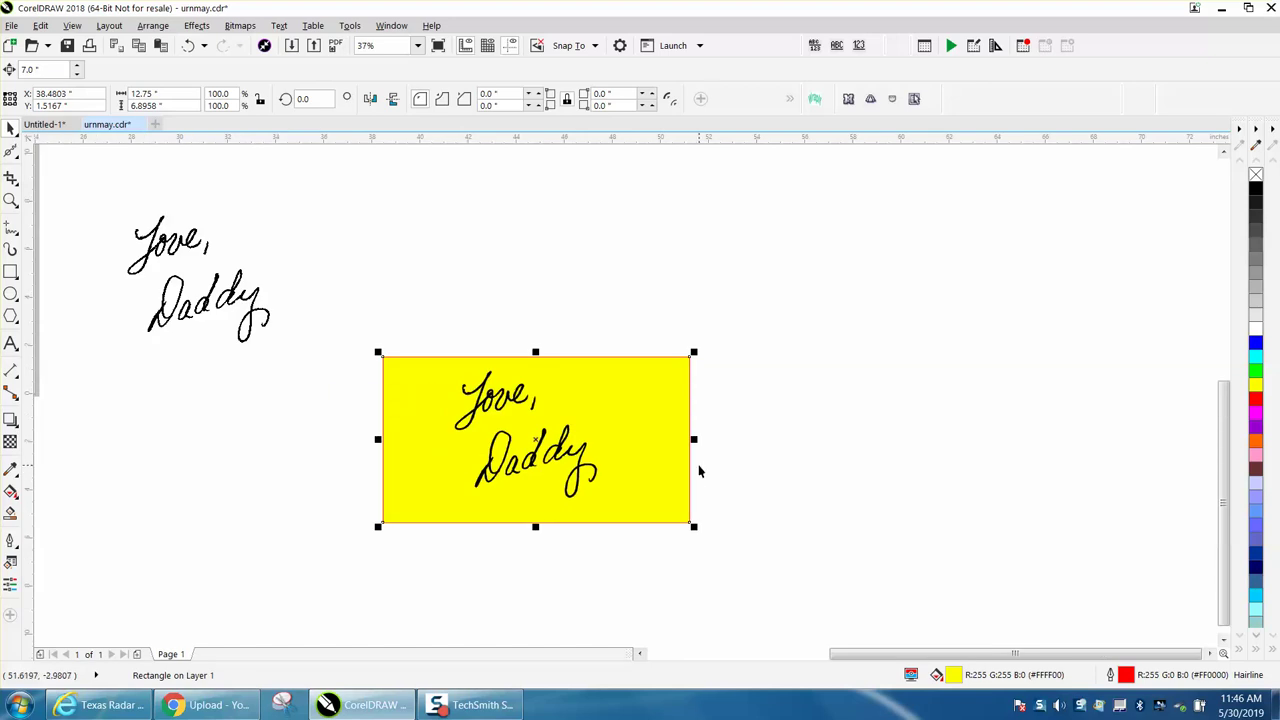
scroll(638, 454, down, 1)
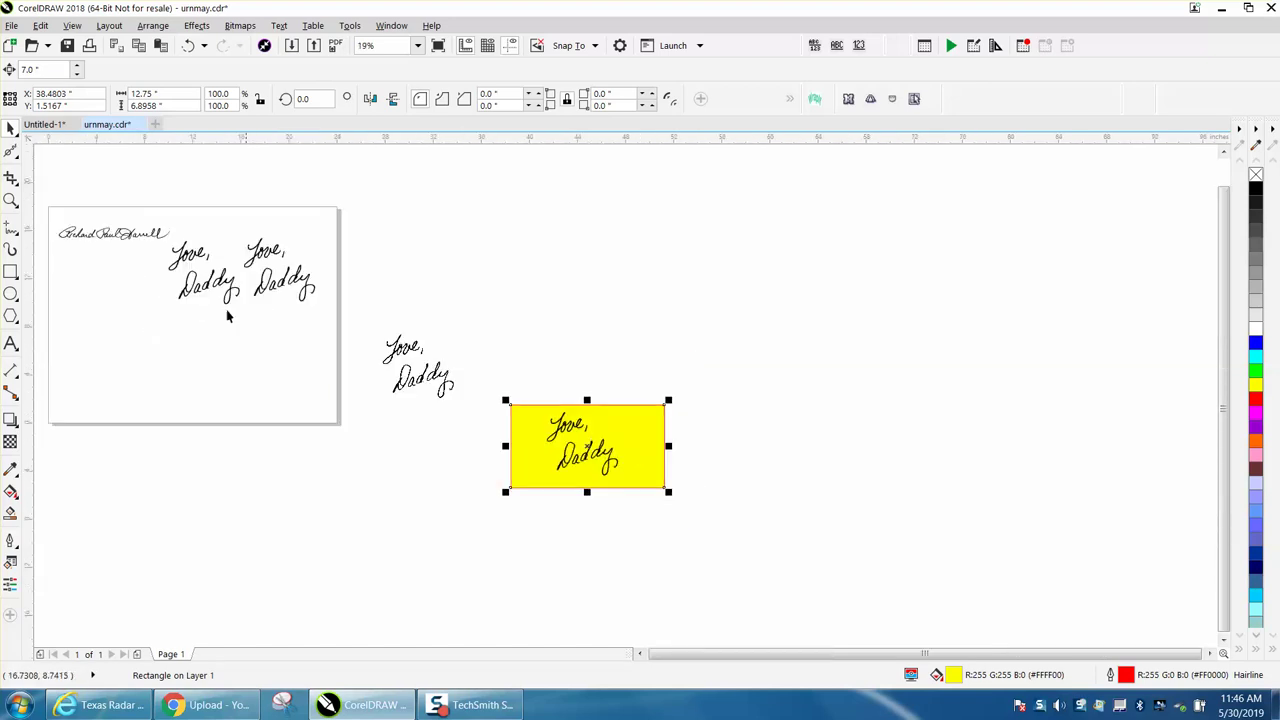
click(11, 200)
drag(121, 225, 426, 352)
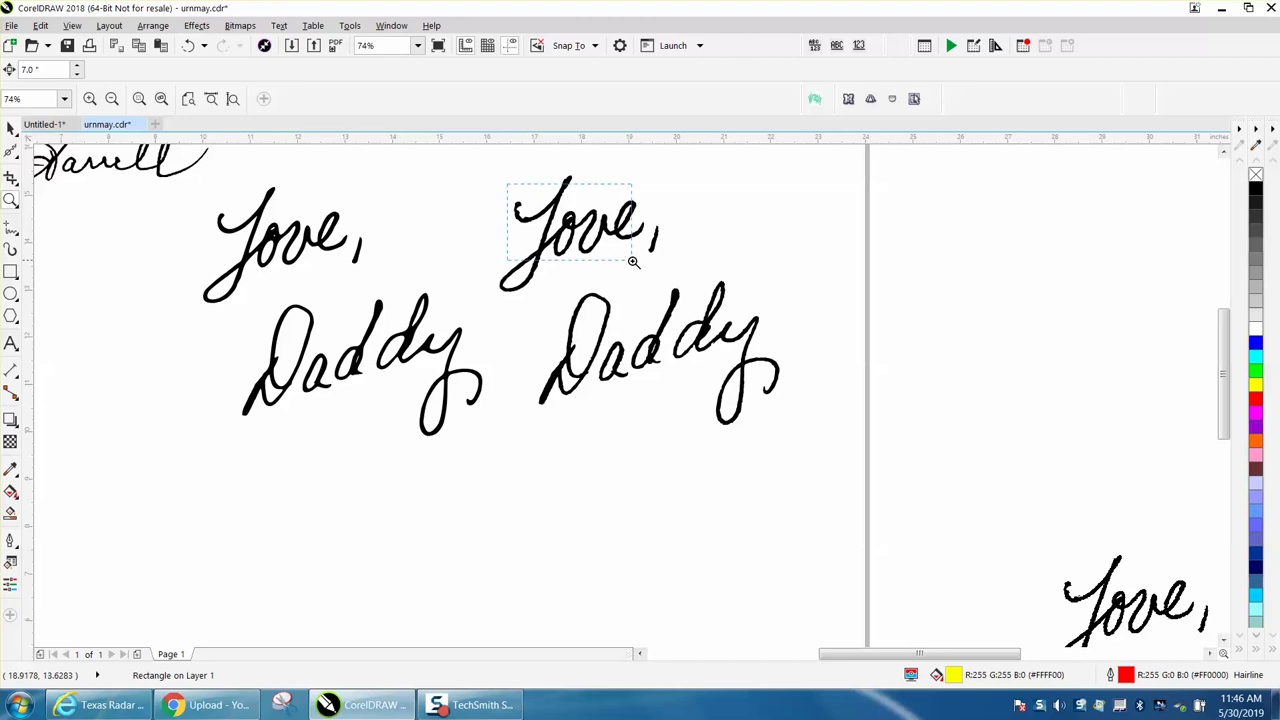
drag(633, 261, 632, 260)
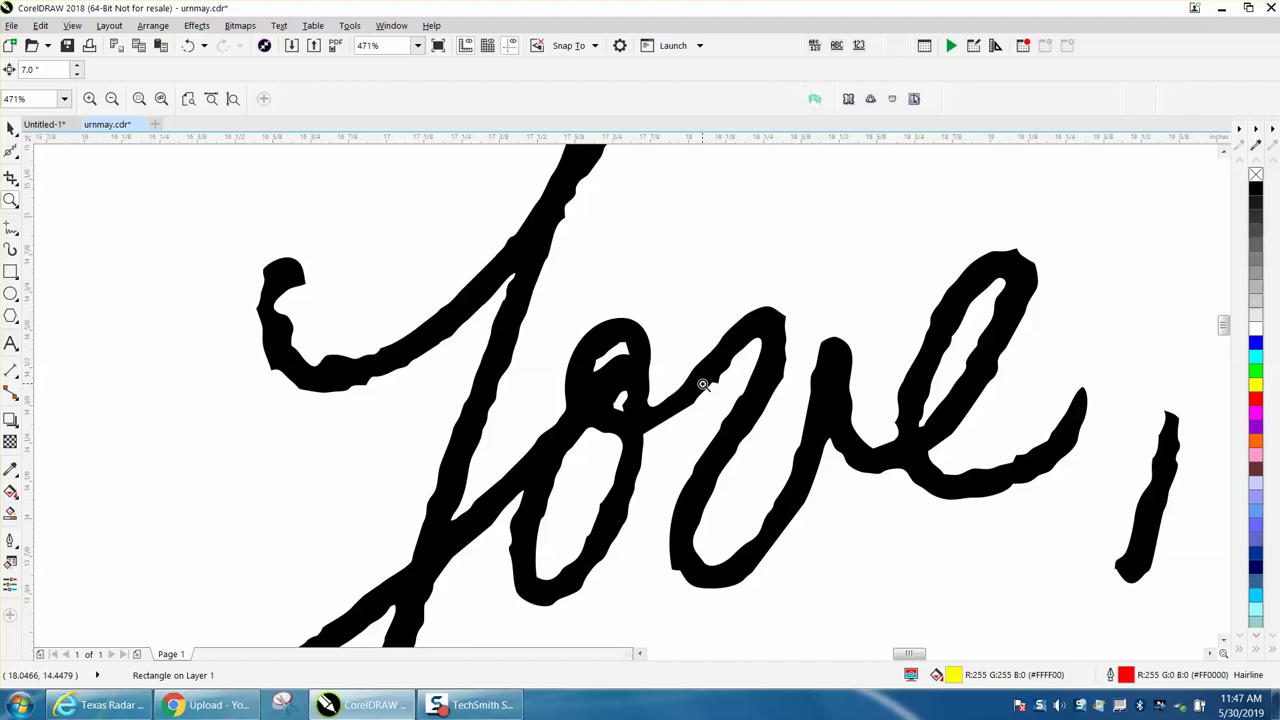
scroll(703, 384, down, 5)
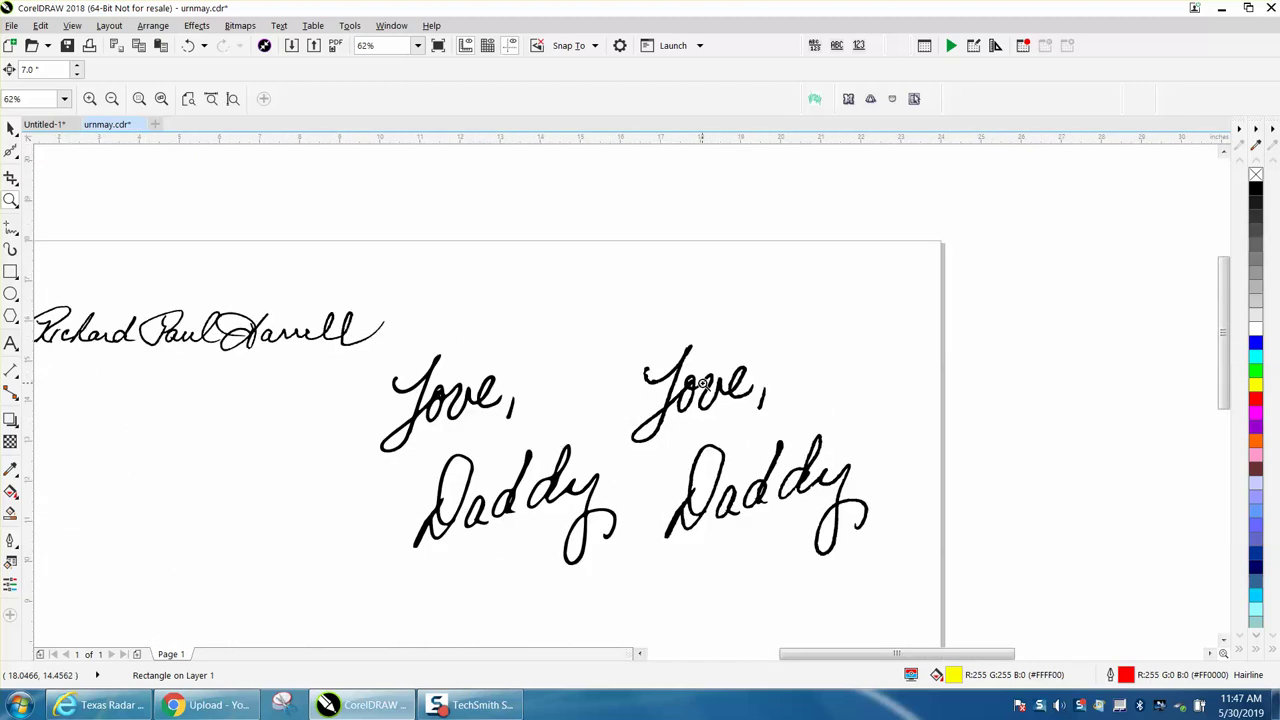
drag(407, 355, 554, 440)
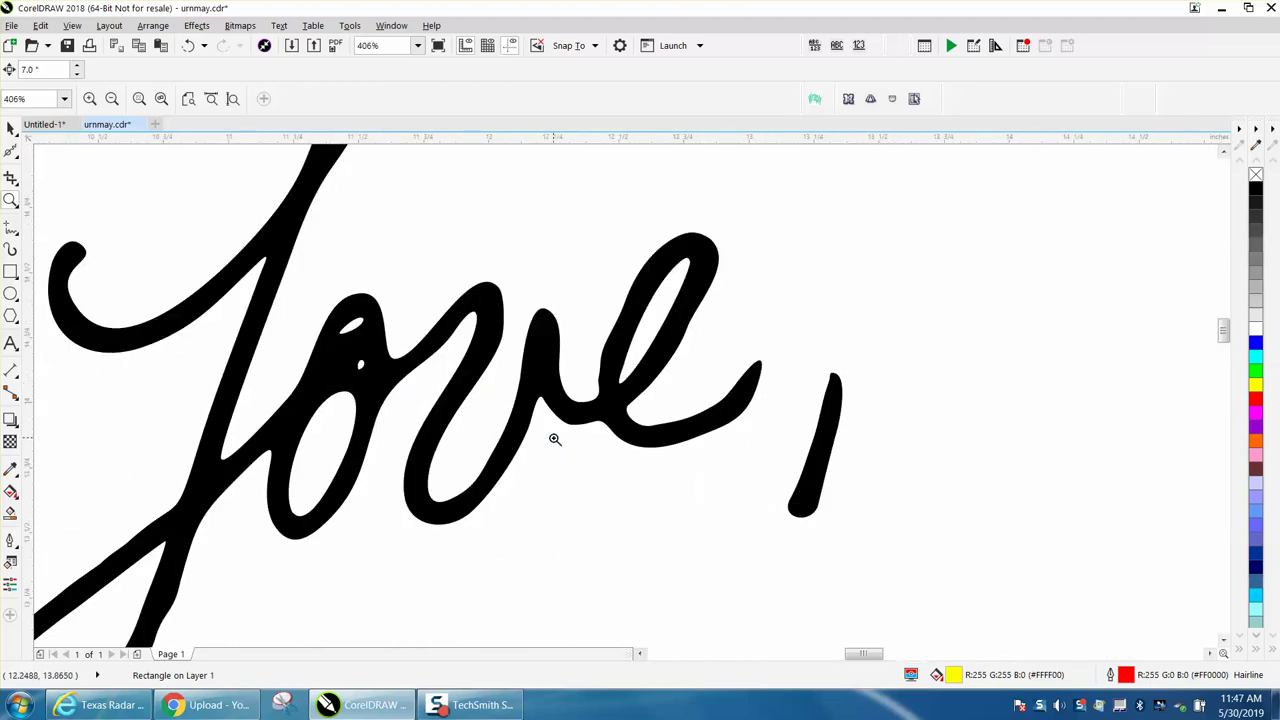
right_click(554, 440)
right_click(551, 434)
right_click(548, 428)
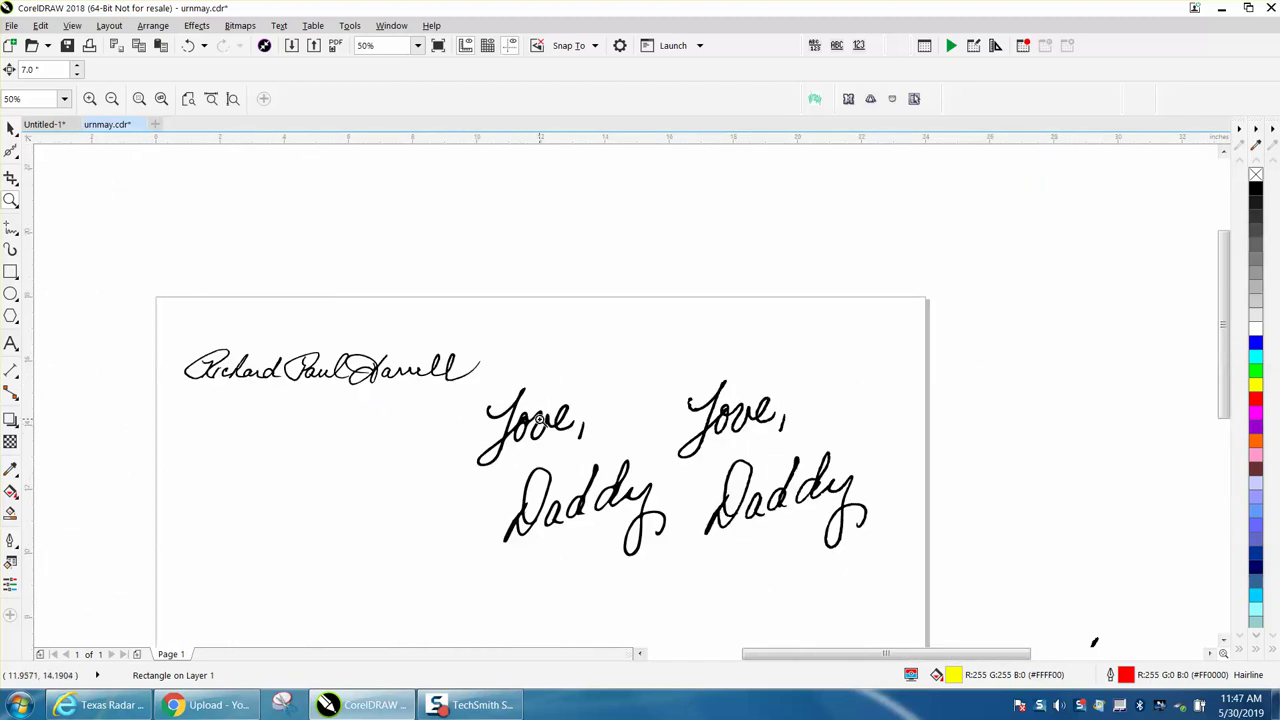
right_click(545, 421)
right_click(542, 414)
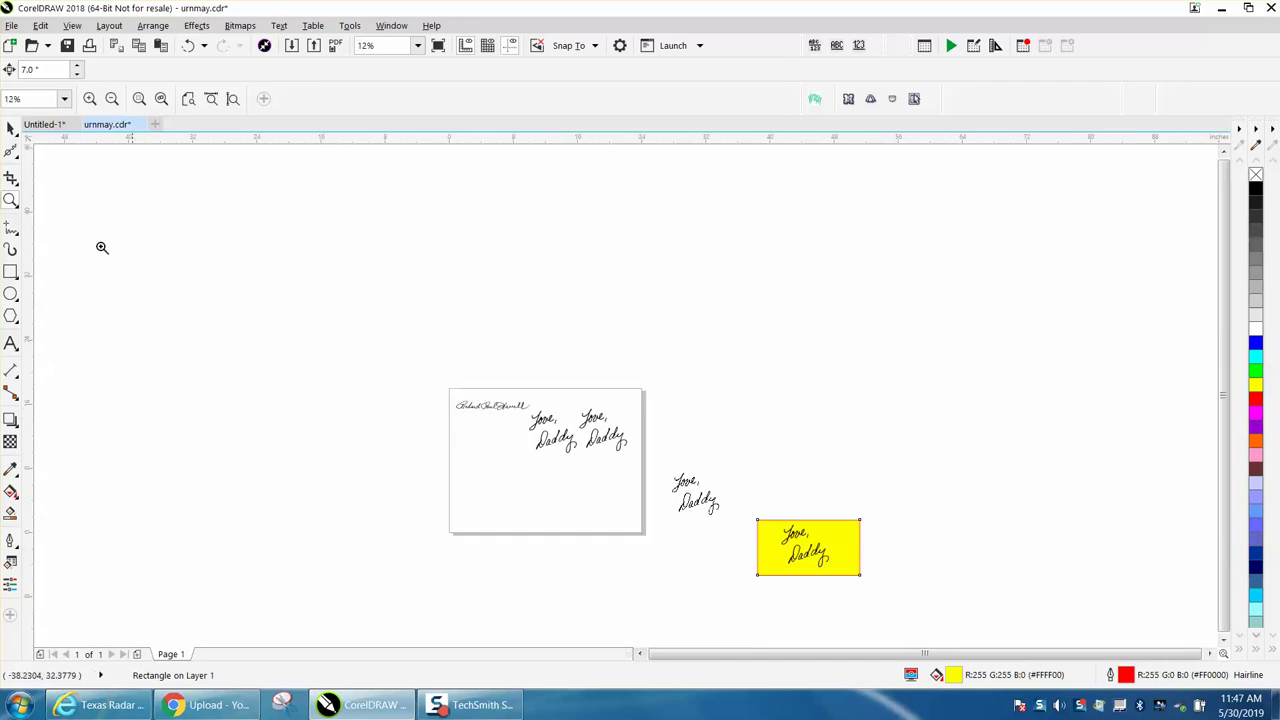
drag(757, 521, 867, 570)
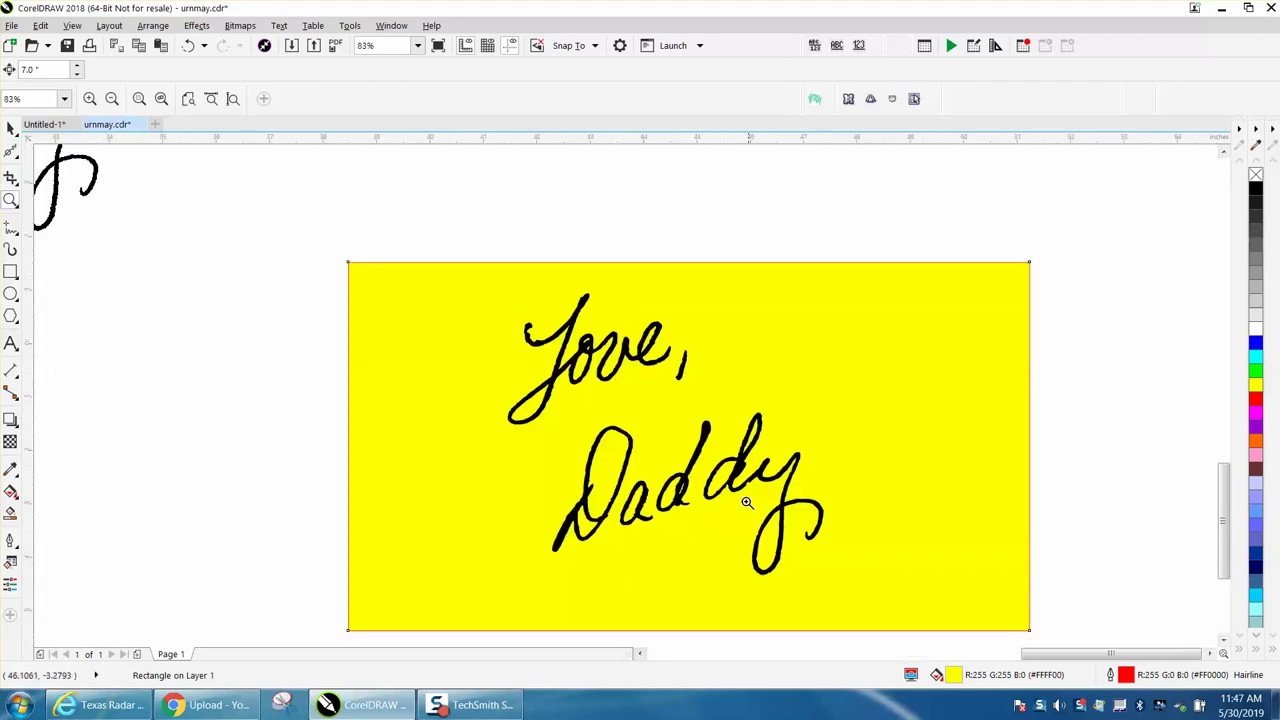
drag(520, 302, 994, 640)
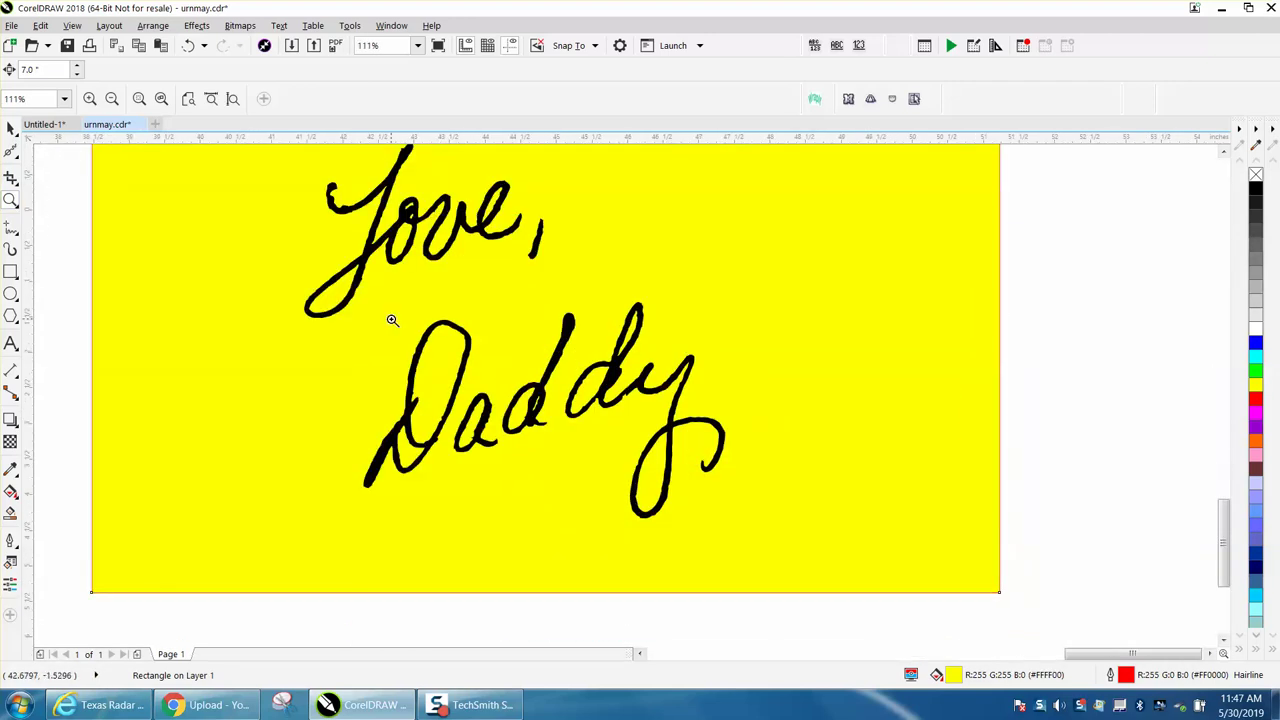
Smooth the jagged L stroke and the comma of 'Love,' with the Smooth brush.
click(17, 160)
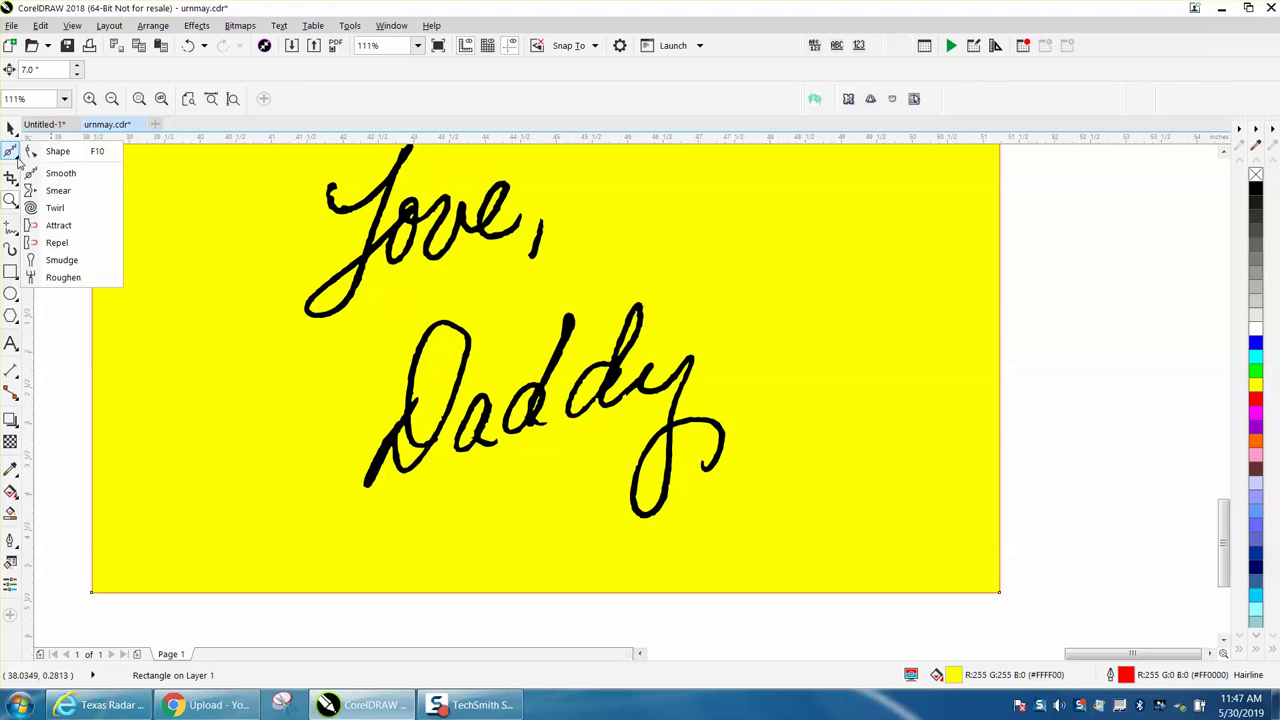
click(45, 176)
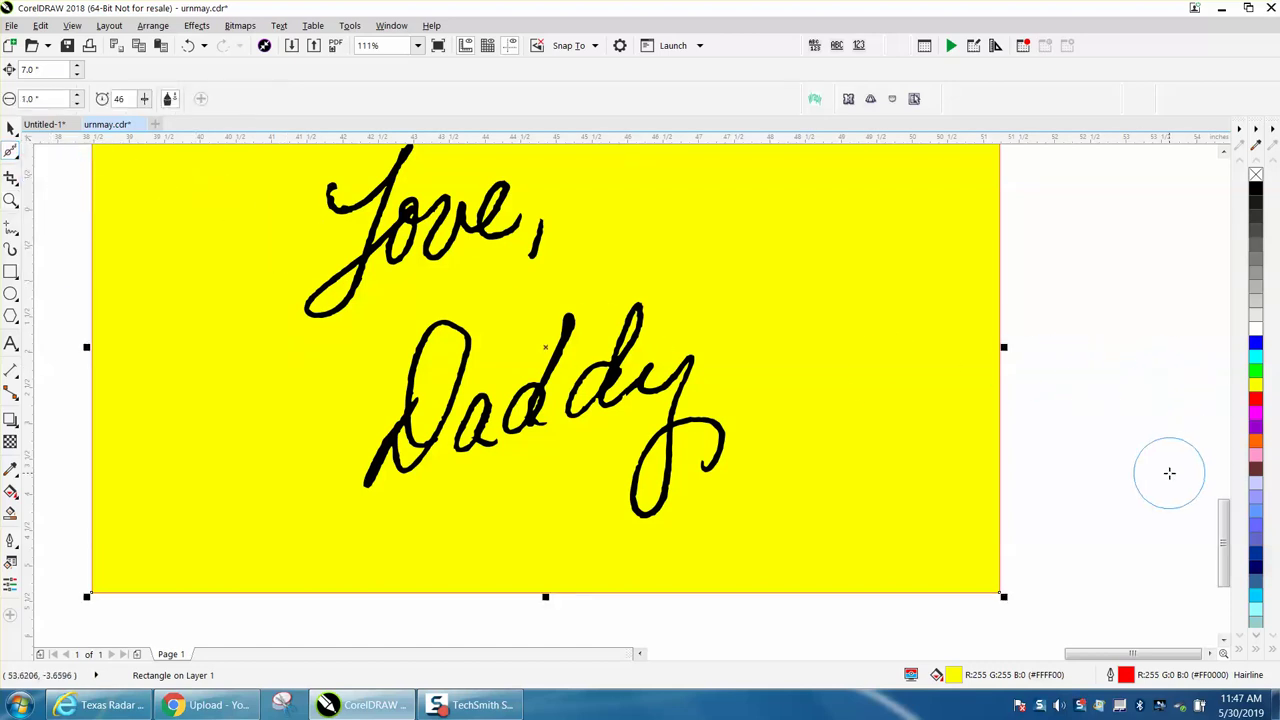
drag(1222, 525, 1222, 508)
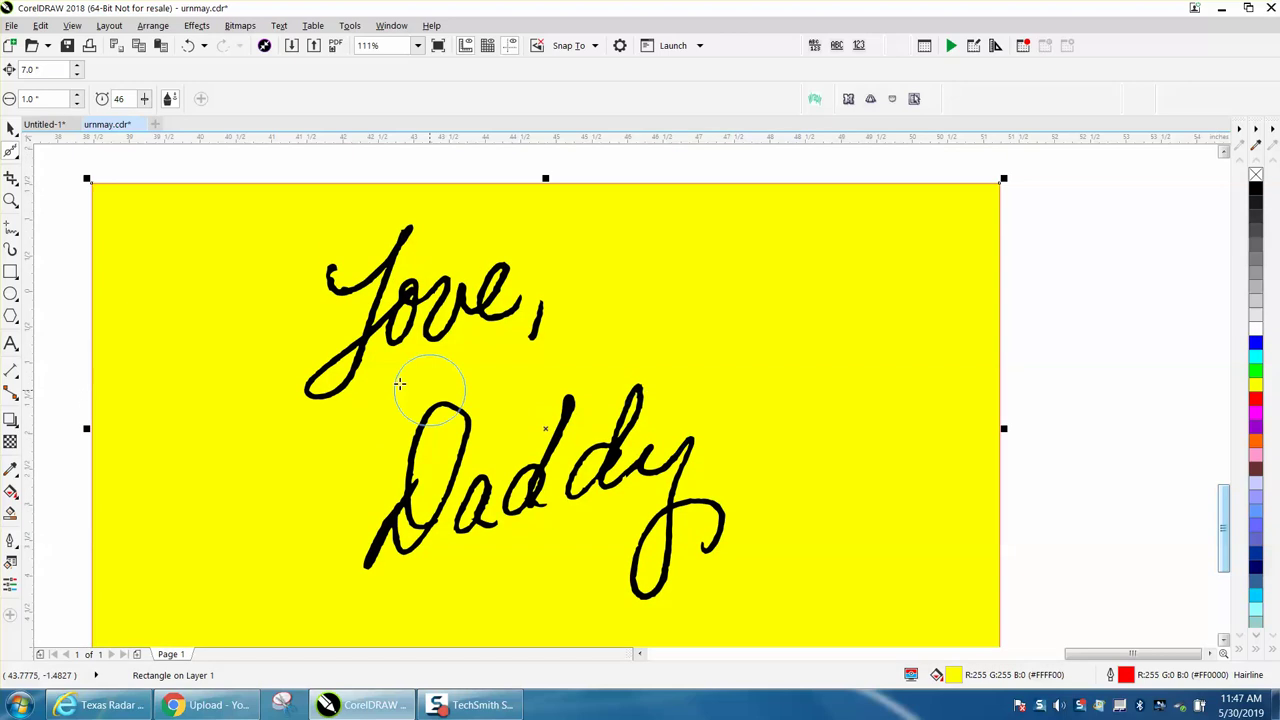
click(330, 288)
mouse_move(323, 286)
mouse_down()
mouse_move(323, 263)
mouse_move(338, 294)
mouse_move(326, 280)
mouse_move(408, 224)
mouse_move(371, 354)
mouse_move(323, 374)
mouse_move(334, 343)
mouse_move(462, 282)
mouse_move(428, 333)
mouse_move(466, 312)
mouse_move(456, 288)
mouse_move(496, 292)
mouse_move(469, 296)
mouse_move(560, 378)
mouse_up()
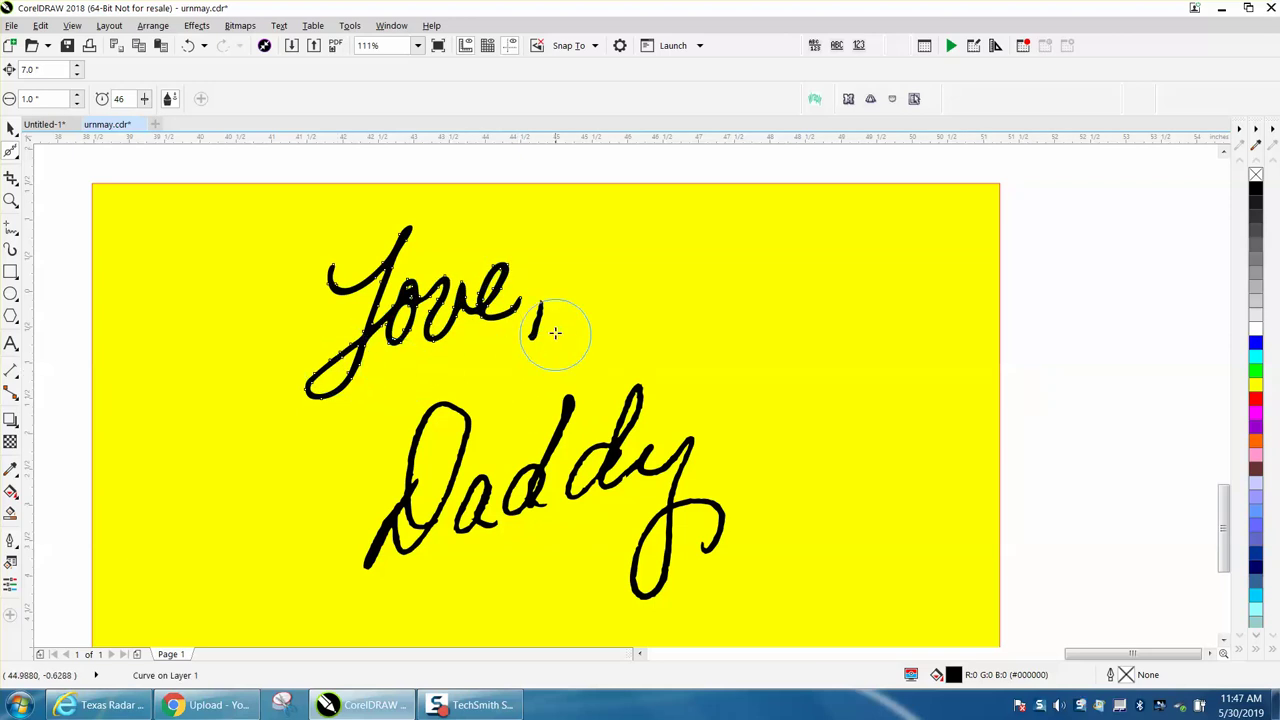
mouse_move(551, 329)
mouse_down()
mouse_move(551, 300)
mouse_move(543, 343)
mouse_move(543, 314)
mouse_move(535, 331)
mouse_up()
click(11, 200)
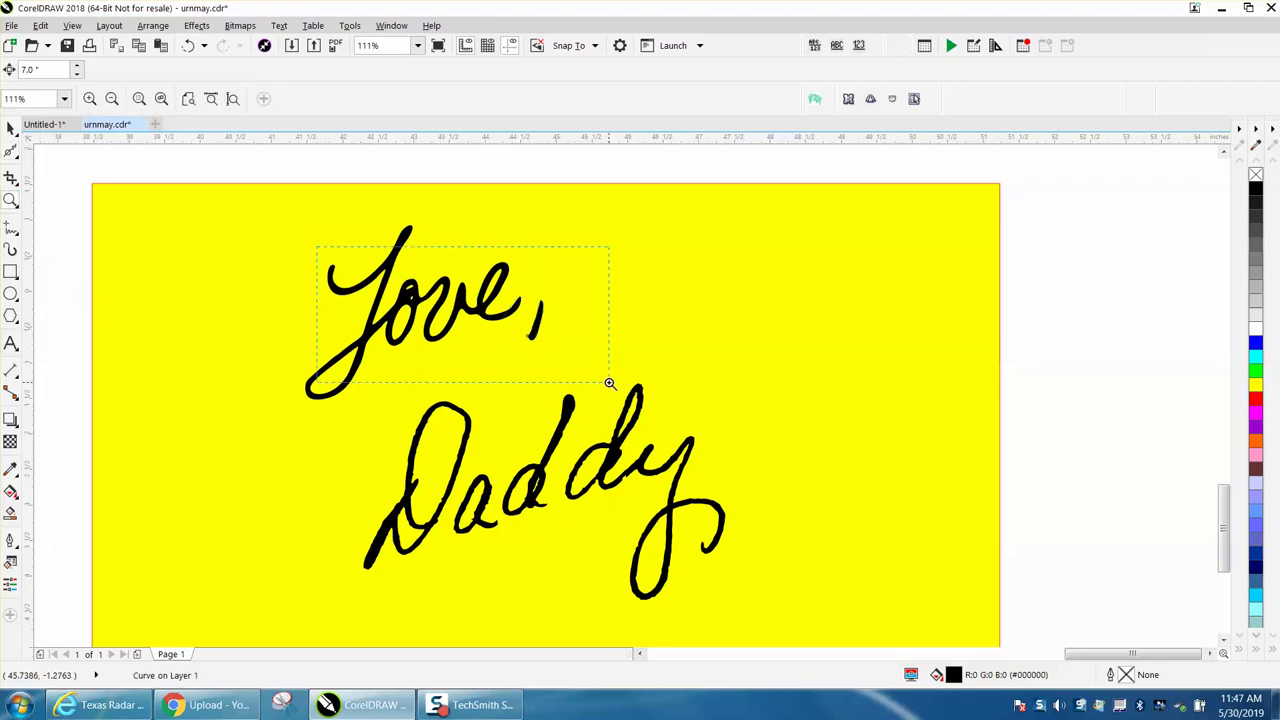
drag(609, 383, 609, 383)
scroll(344, 362, down, 3)
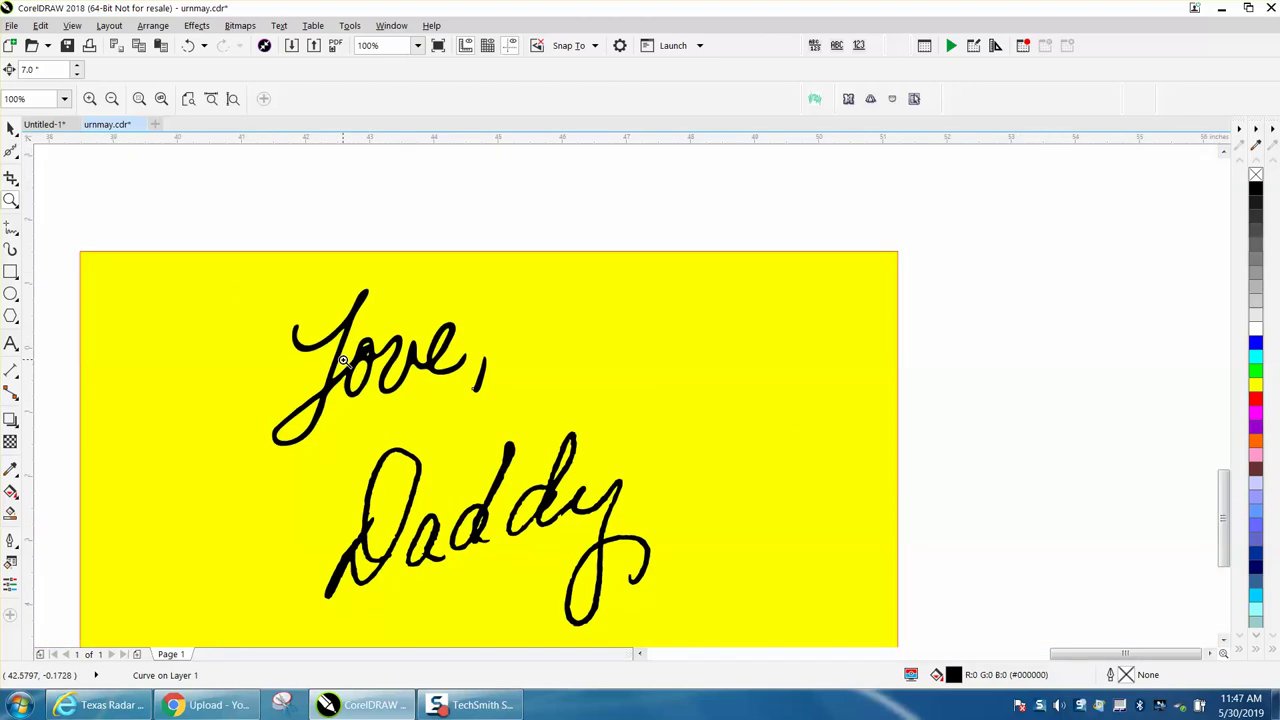
drag(545, 431, 652, 478)
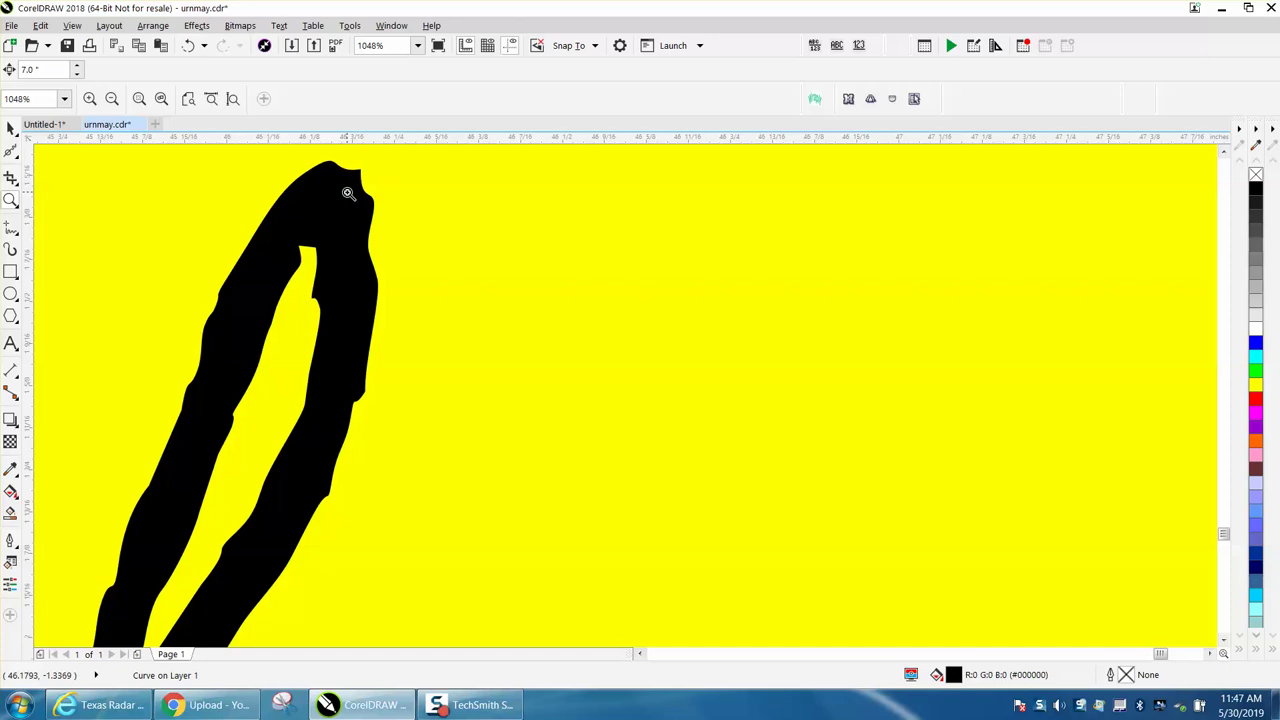
scroll(353, 183, down, 3)
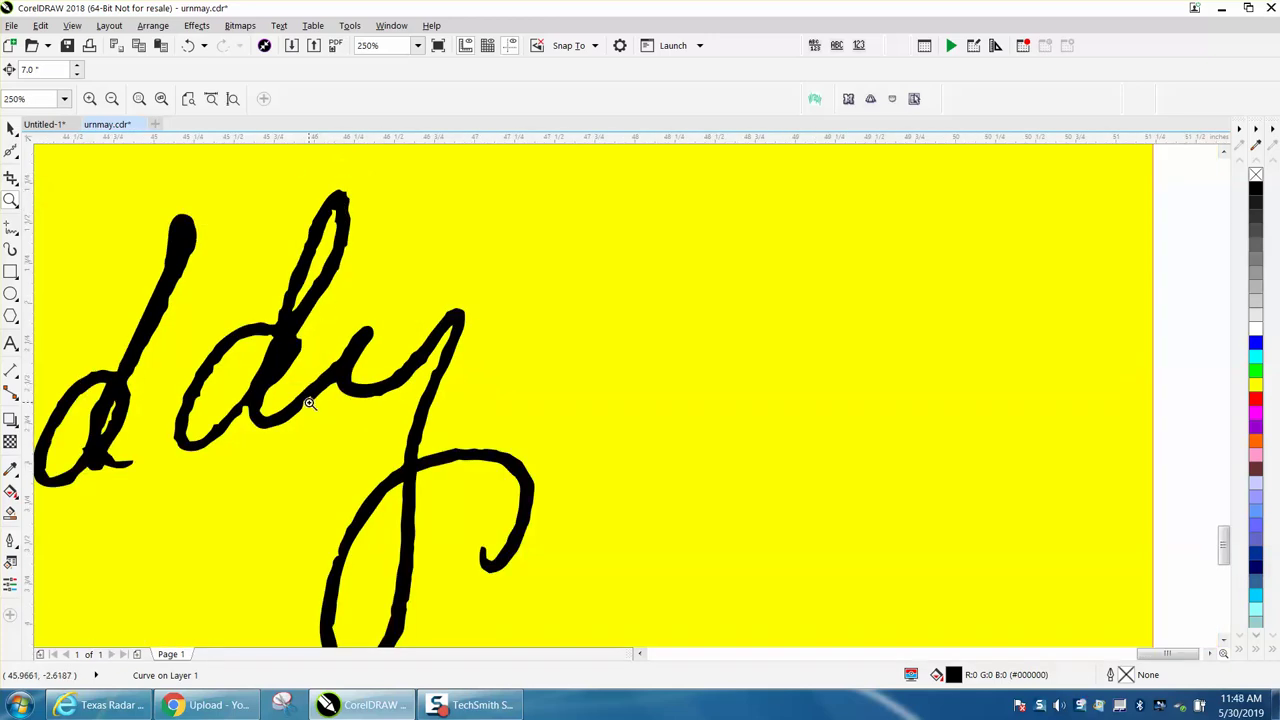
scroll(300, 393, down, 3)
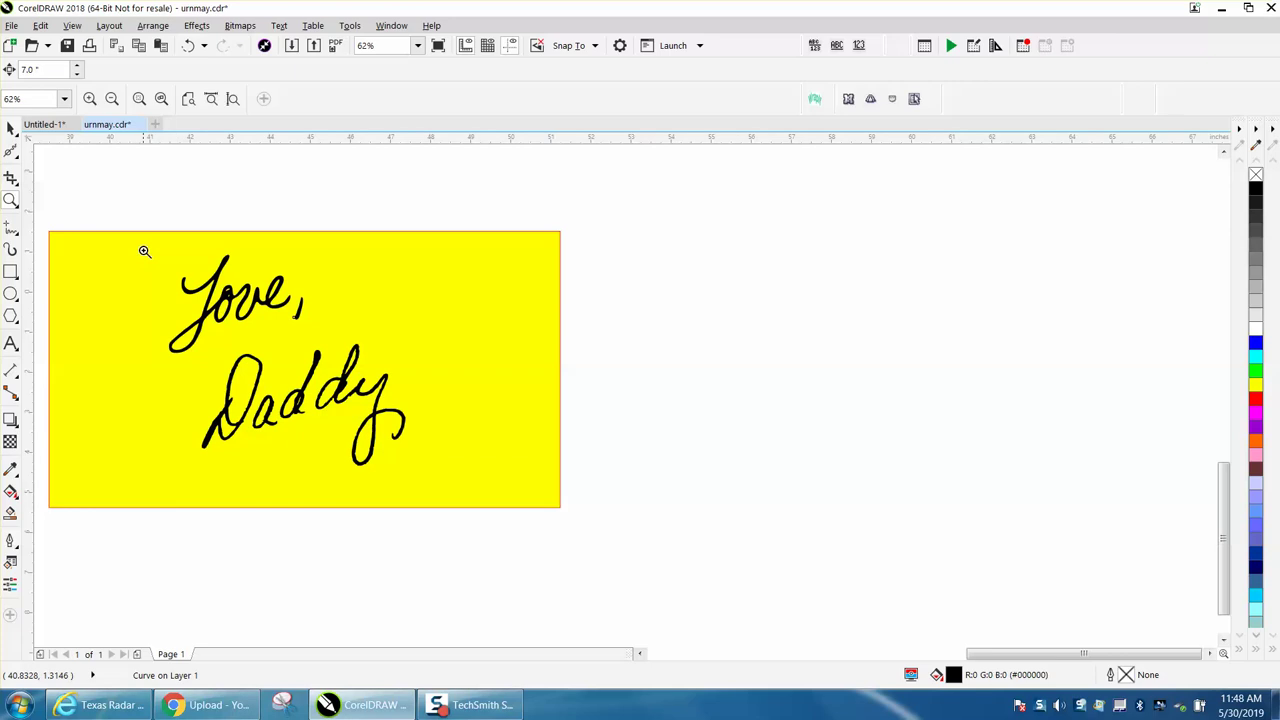
drag(144, 251, 508, 490)
scroll(520, 488, down, 3)
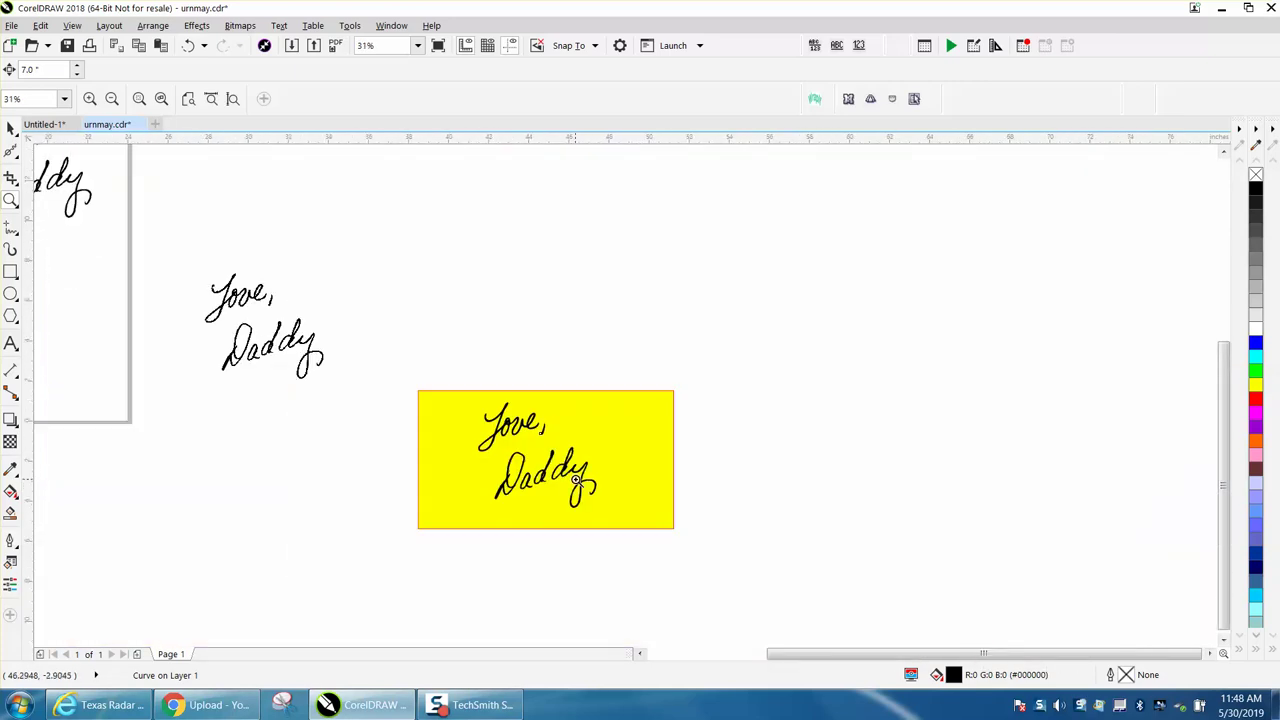
right_click(290, 341)
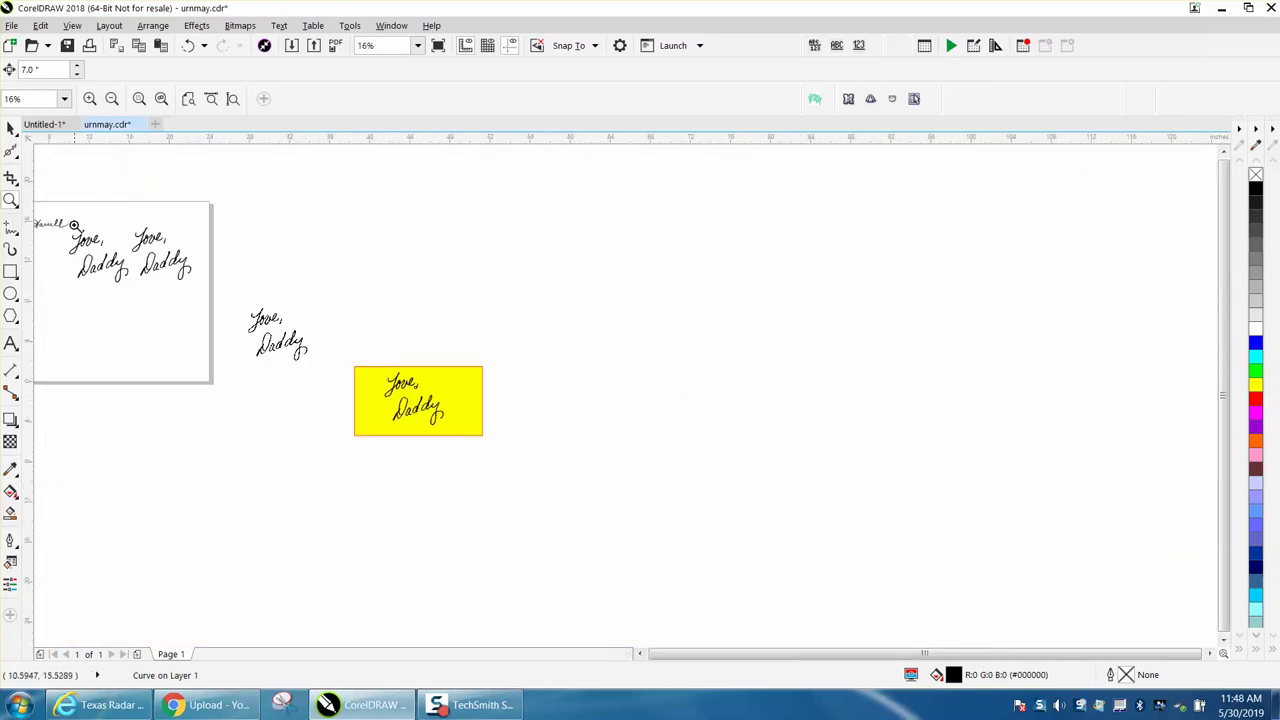
drag(205, 297, 201, 300)
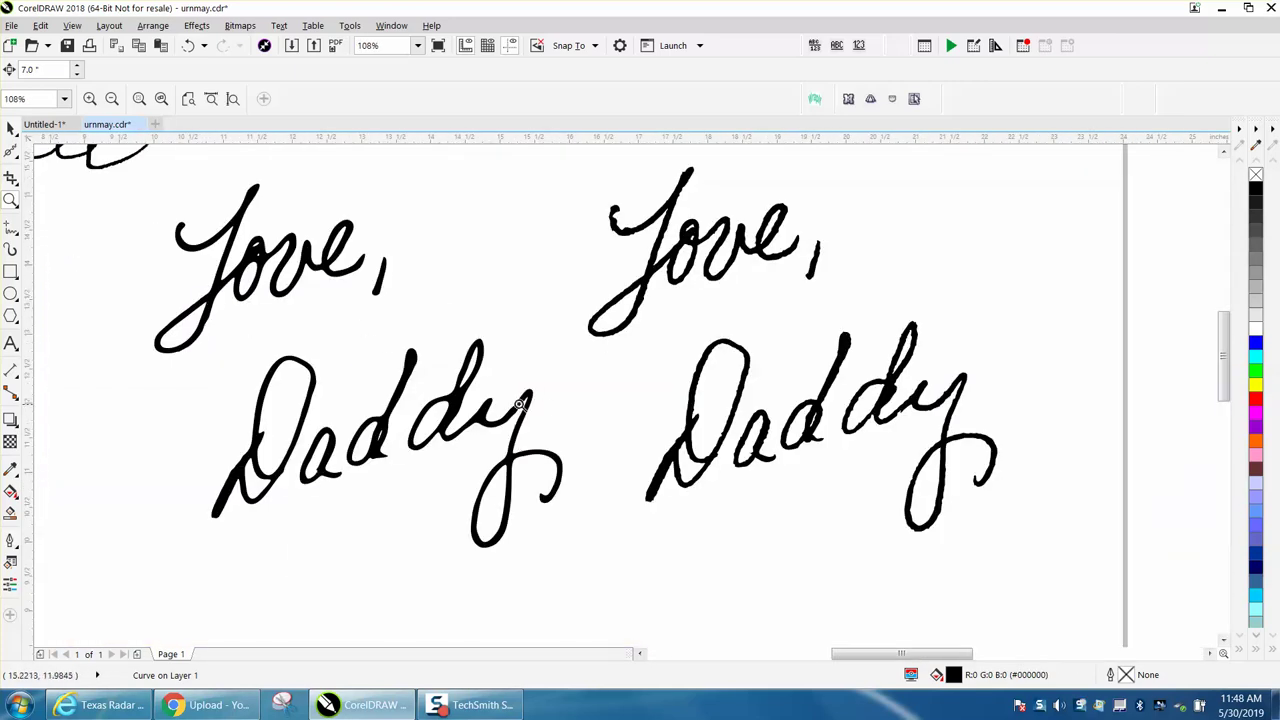